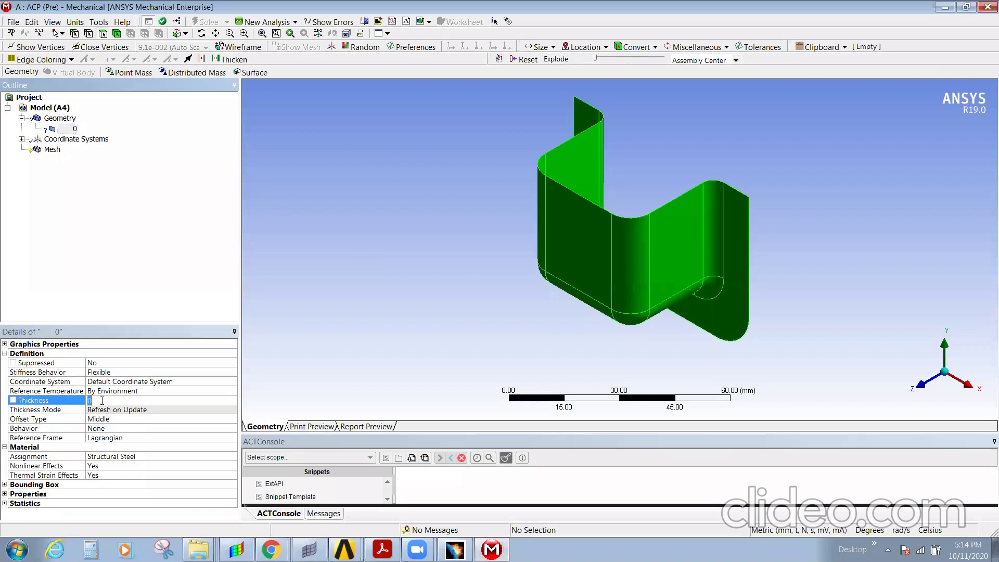
# Set the surface body's thickness to 1 mm and assign it the material Epoxy Carbon Woven (230 GPa) Prepreg
pyautogui.write('1')
pyautogui.click(172, 457)
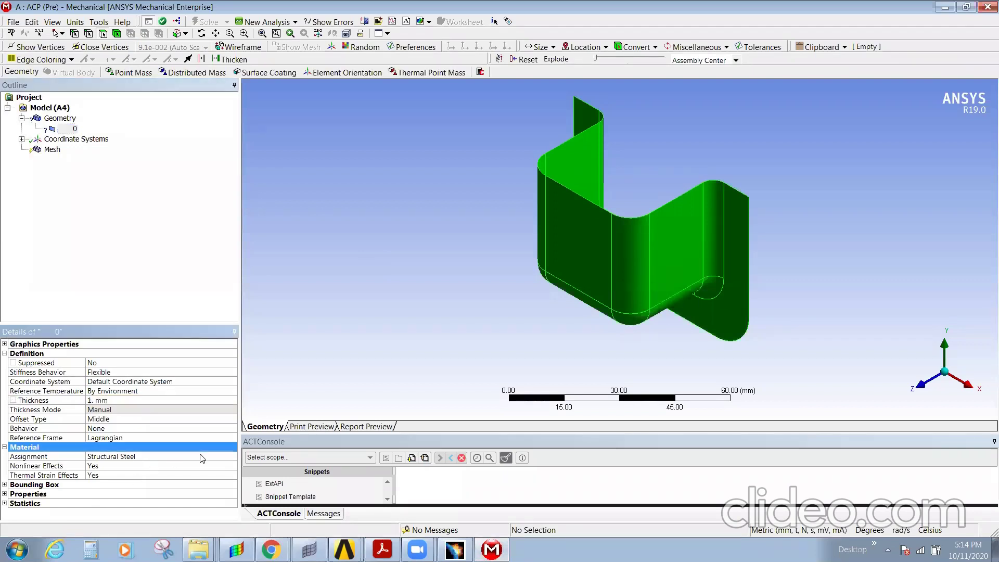
pyautogui.click(232, 456)
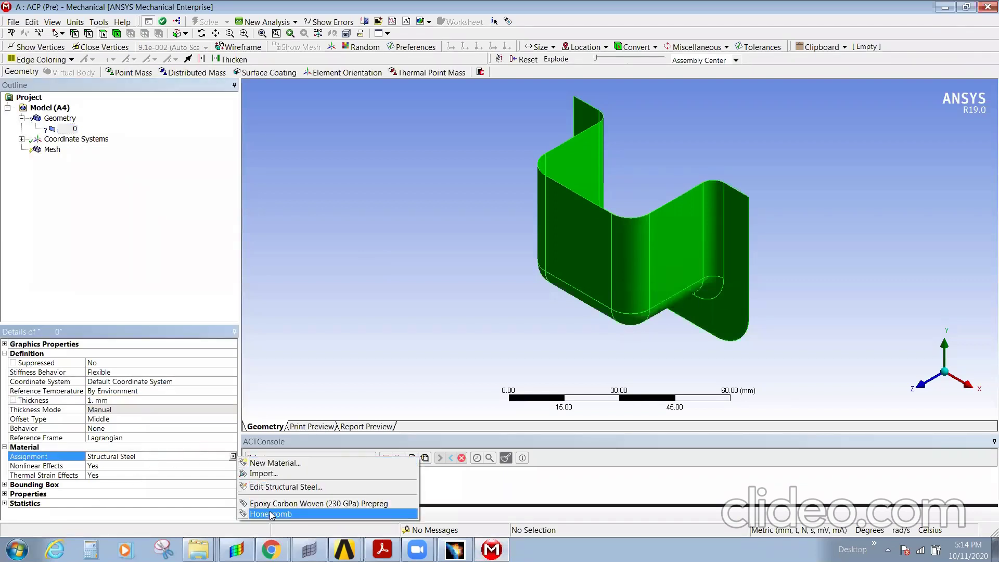
pyautogui.click(291, 503)
# Generate a mesh with the default settings and display the messages list
pyautogui.click(53, 150)
pyautogui.rightClick(52, 149)
pyautogui.click(91, 184)
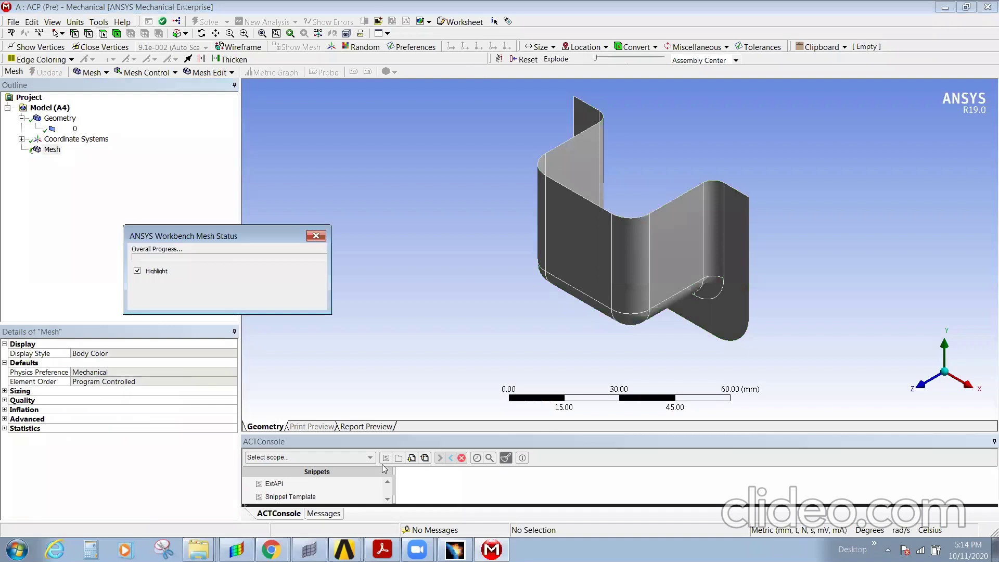
pyautogui.click(322, 513)
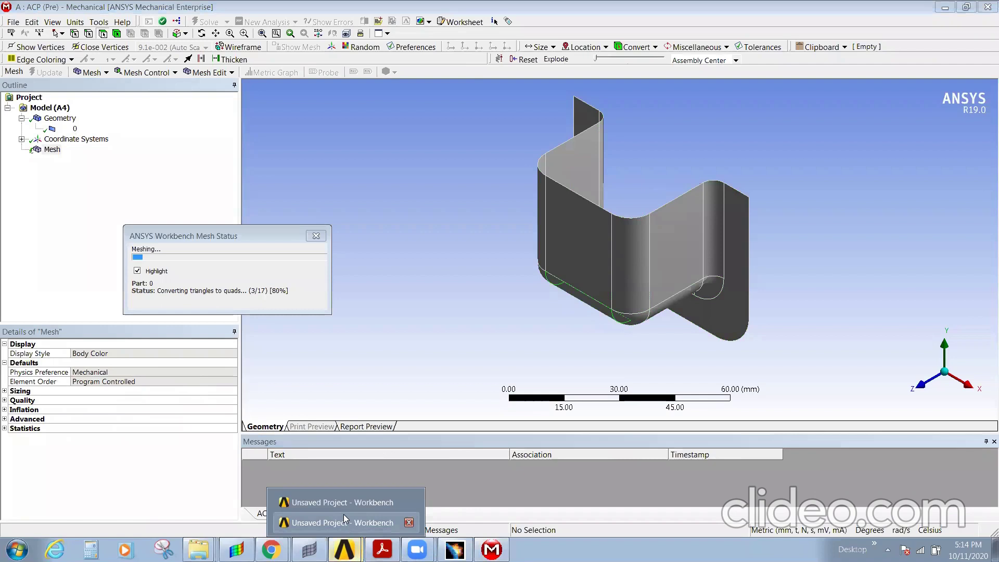
pyautogui.click(344, 515)
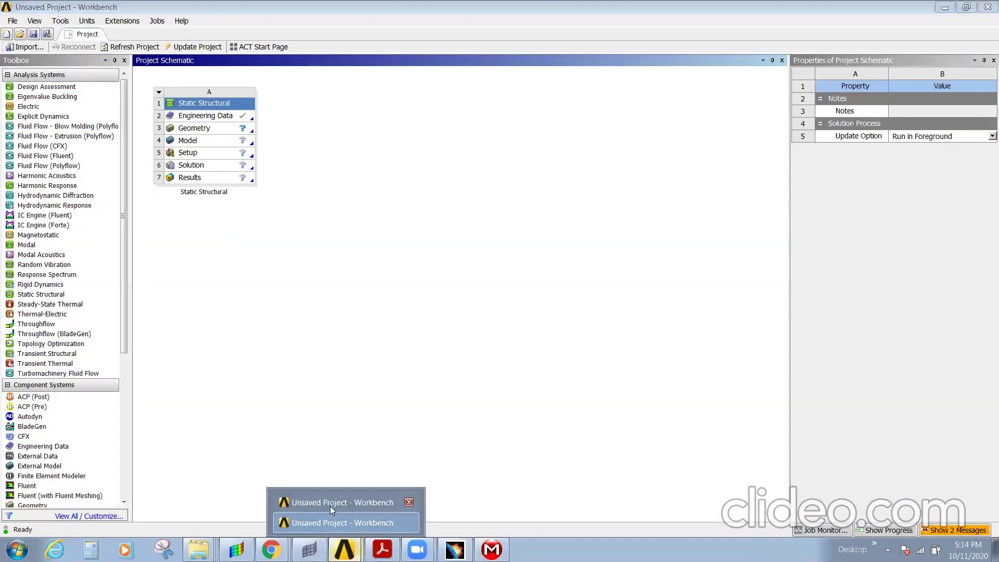
pyautogui.click(331, 505)
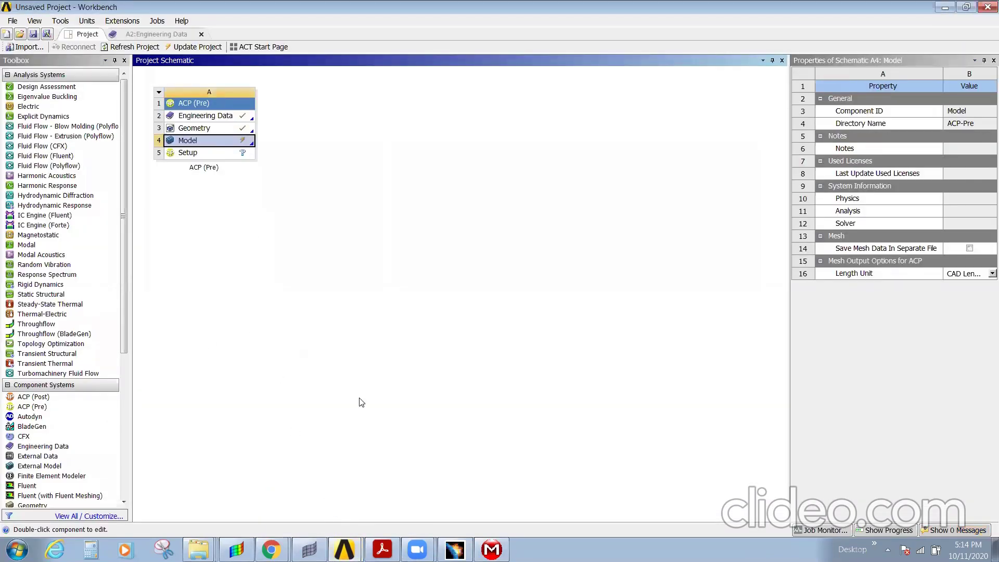
pyautogui.click(491, 549)
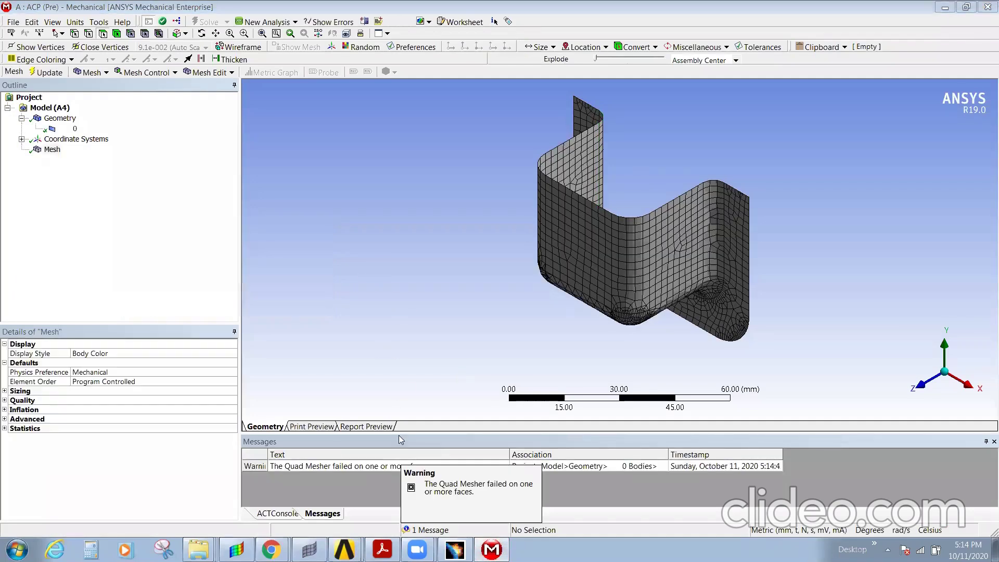
# Insert a mesh method under Mesh and scope it to the surface body
pyautogui.moveTo(721, 214); pyautogui.dragTo(257, 173, button='middle')
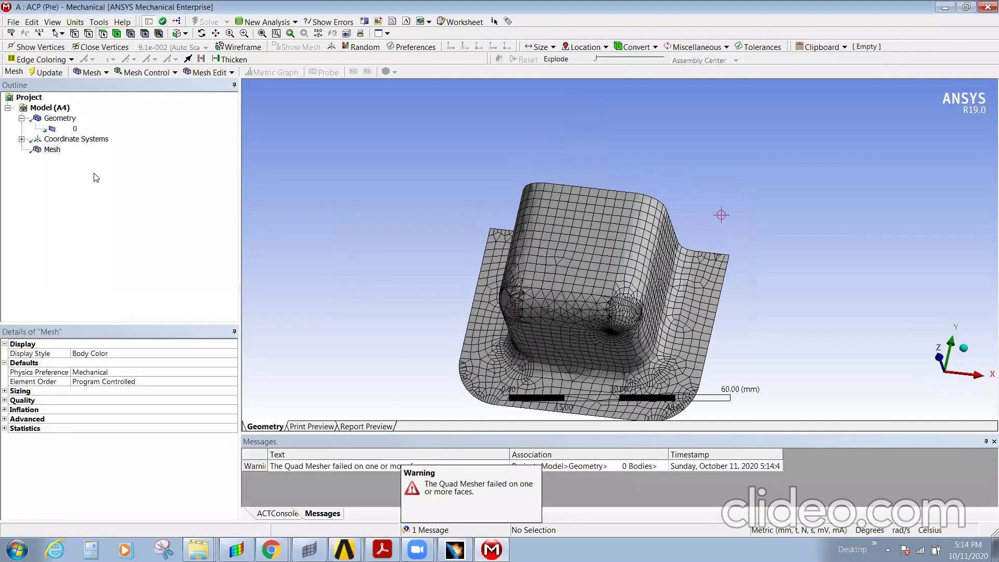
pyautogui.click(52, 149)
pyautogui.rightClick(53, 150)
pyautogui.moveTo(125, 159)
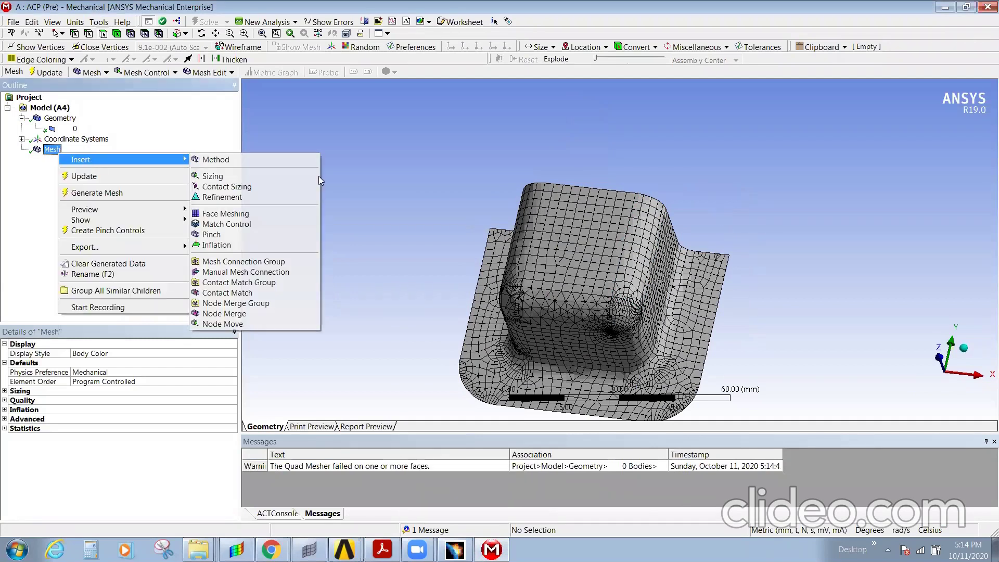
pyautogui.click(267, 161)
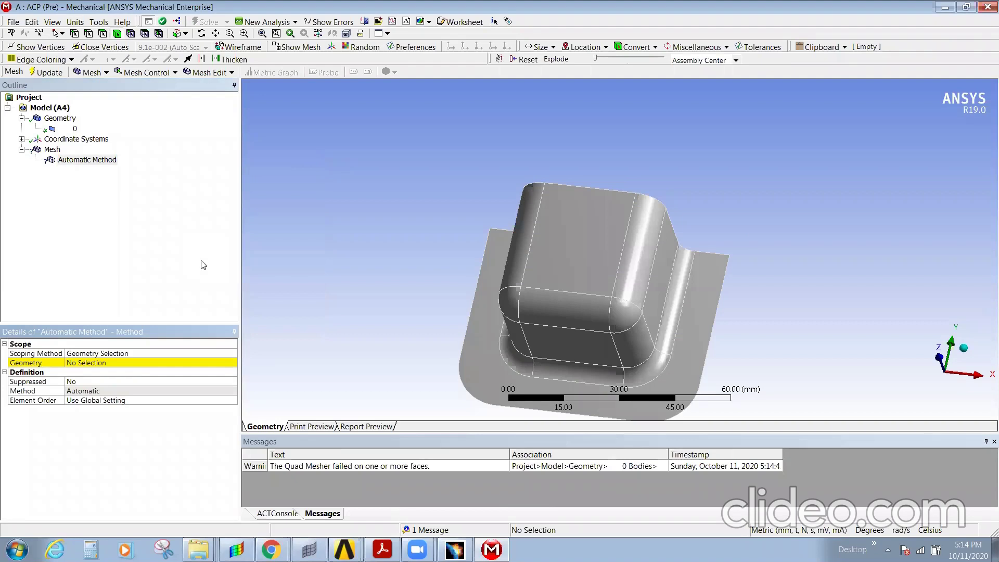
pyautogui.click(584, 333)
pyautogui.click(127, 360)
pyautogui.click(81, 363)
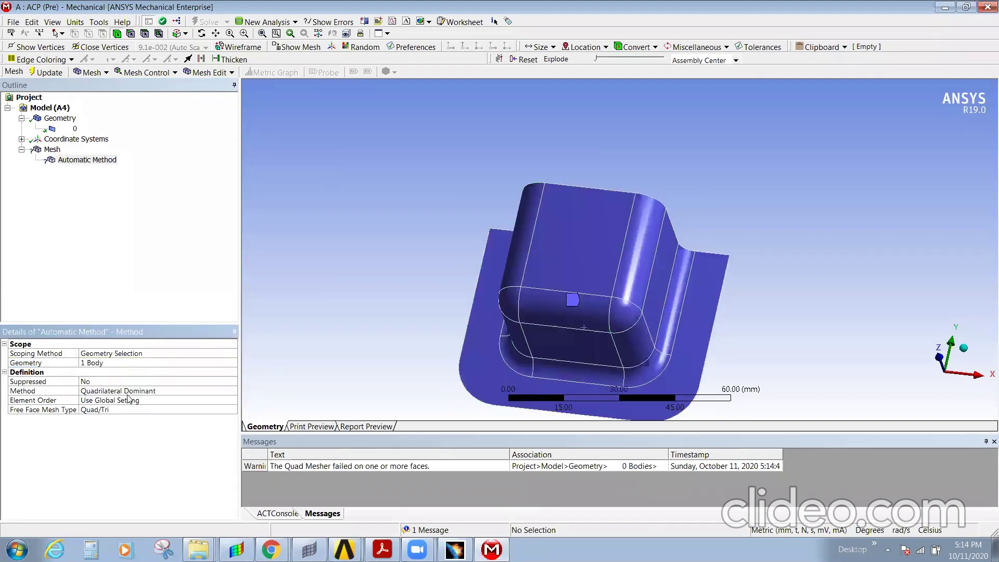
# Set the inserted mesh method to MultiZone Quad/Tri
pyautogui.click(158, 392)
pyautogui.click(158, 391)
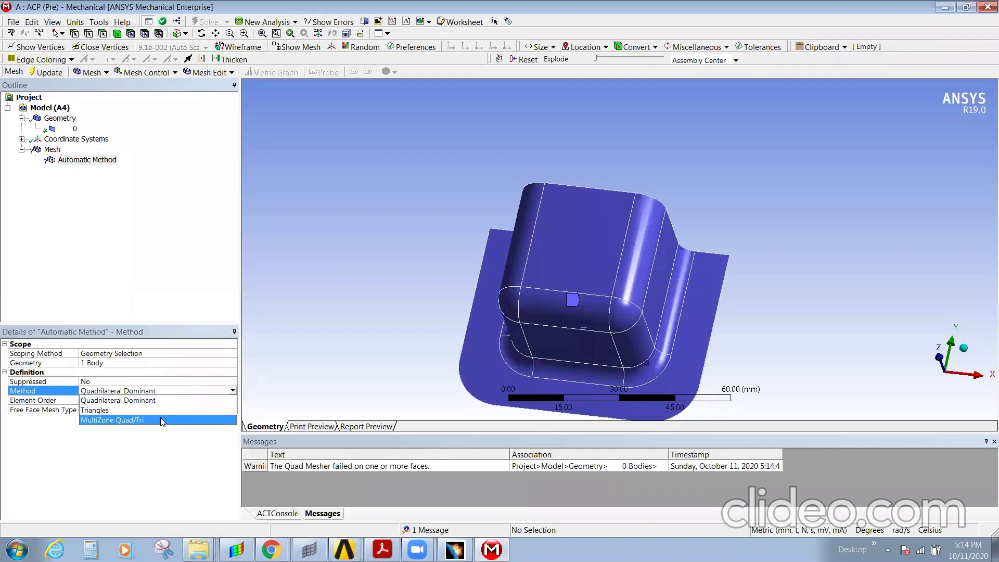
pyautogui.click(161, 420)
# Set the mesh sizing's Size Function to Adaptive
pyautogui.click(52, 149)
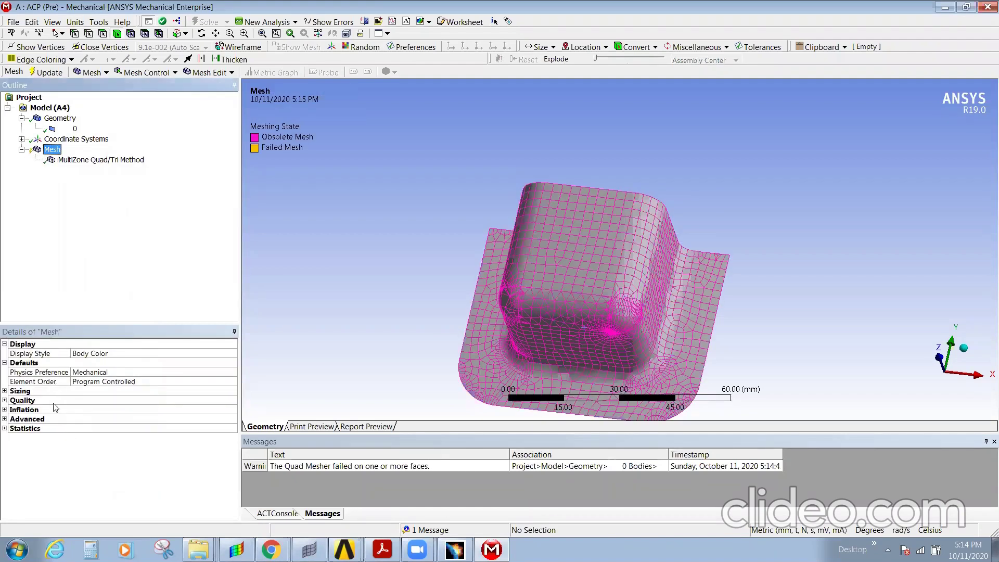
pyautogui.click(5, 390)
pyautogui.click(125, 401)
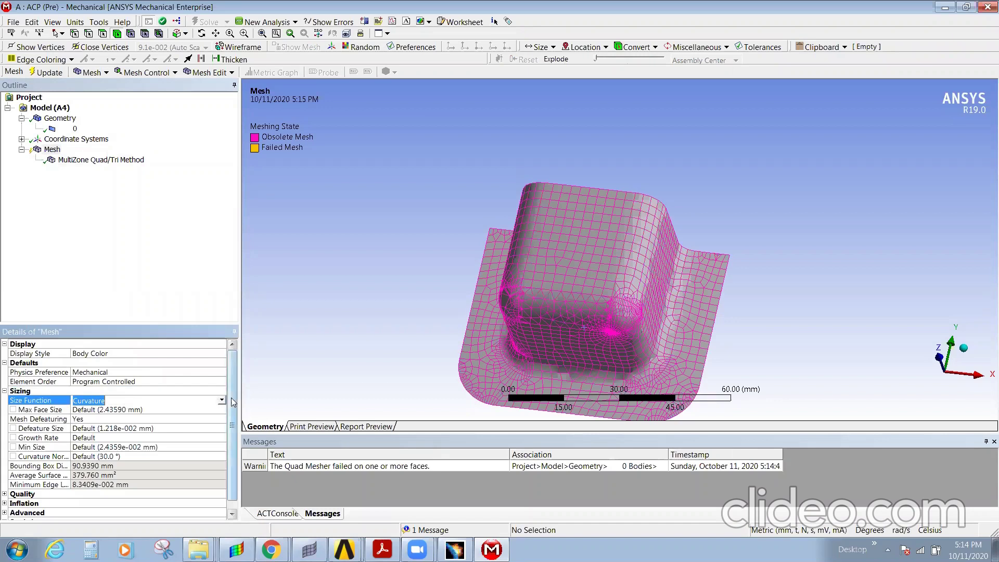
pyautogui.click(222, 400)
pyautogui.click(98, 411)
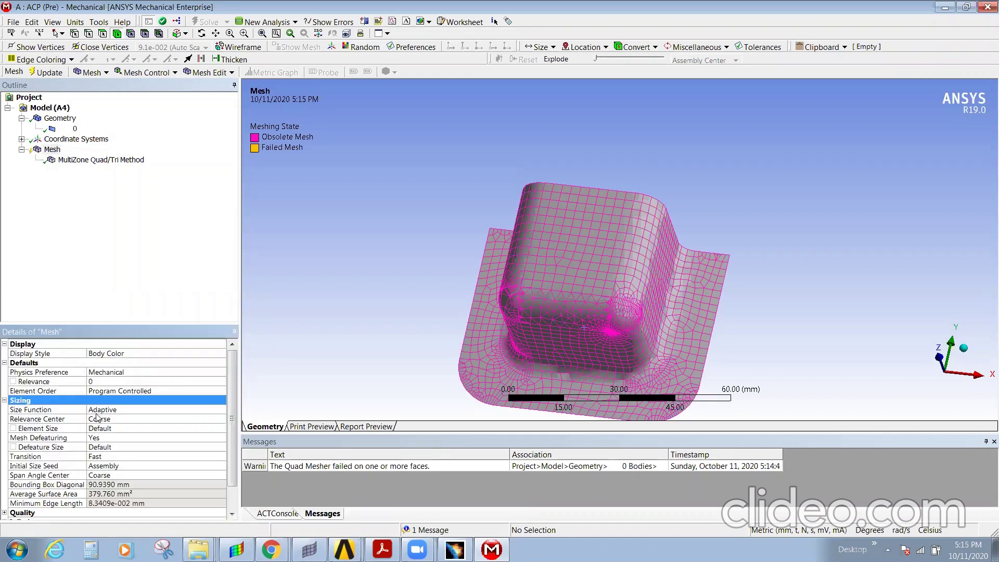
# Set both the Relevance Center and the Span Angle Center of the mesh sizing to Fine
pyautogui.click(104, 419)
pyautogui.click(221, 419)
pyautogui.click(144, 447)
pyautogui.click(167, 476)
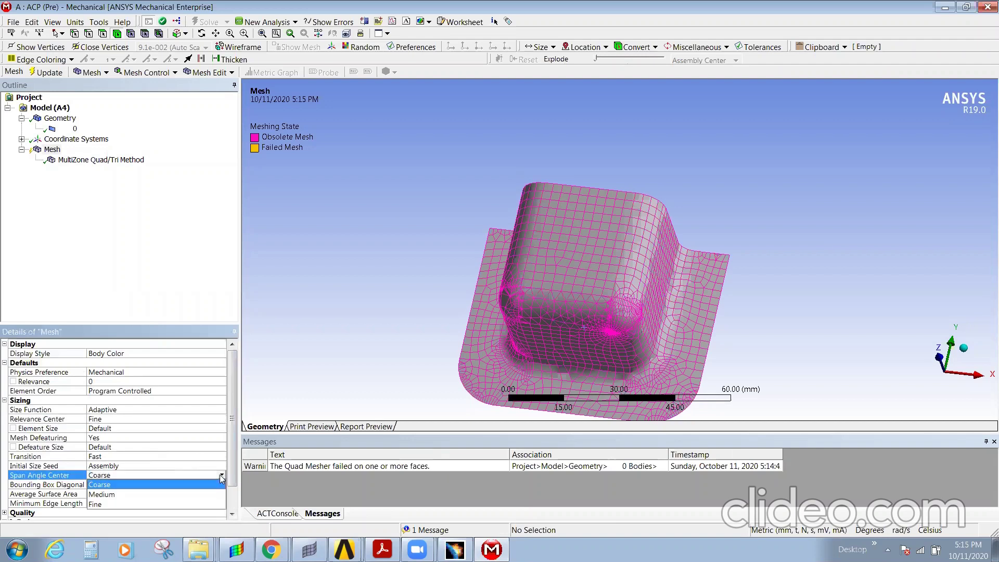
pyautogui.click(222, 475)
pyautogui.click(104, 508)
# Generate the mesh with the MultiZone Quad/Tri method and the adaptive sizing
pyautogui.click(51, 150)
pyautogui.rightClick(51, 152)
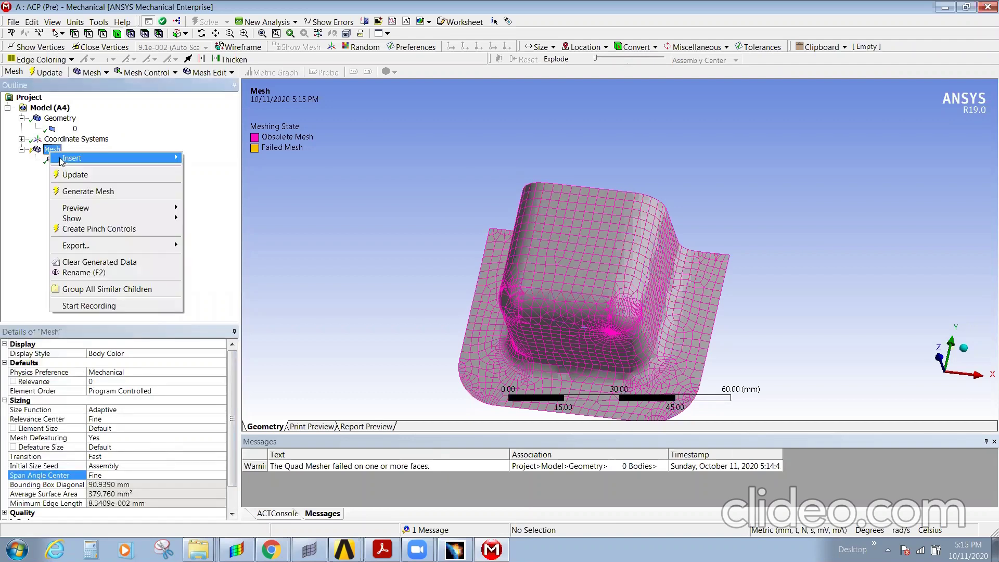
pyautogui.click(86, 191)
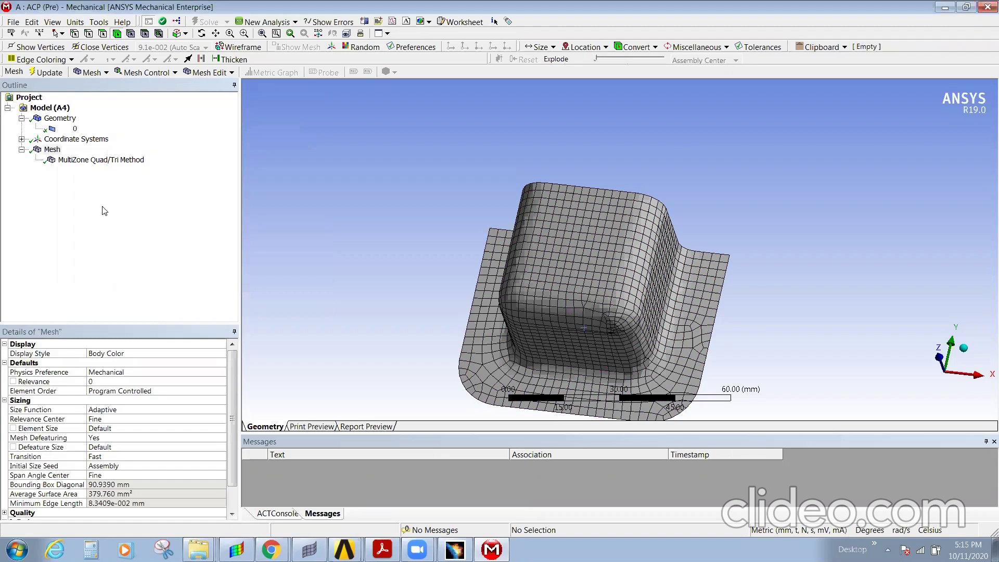
# Save the project to the Desktop under the file name composite
pyautogui.click(14, 22)
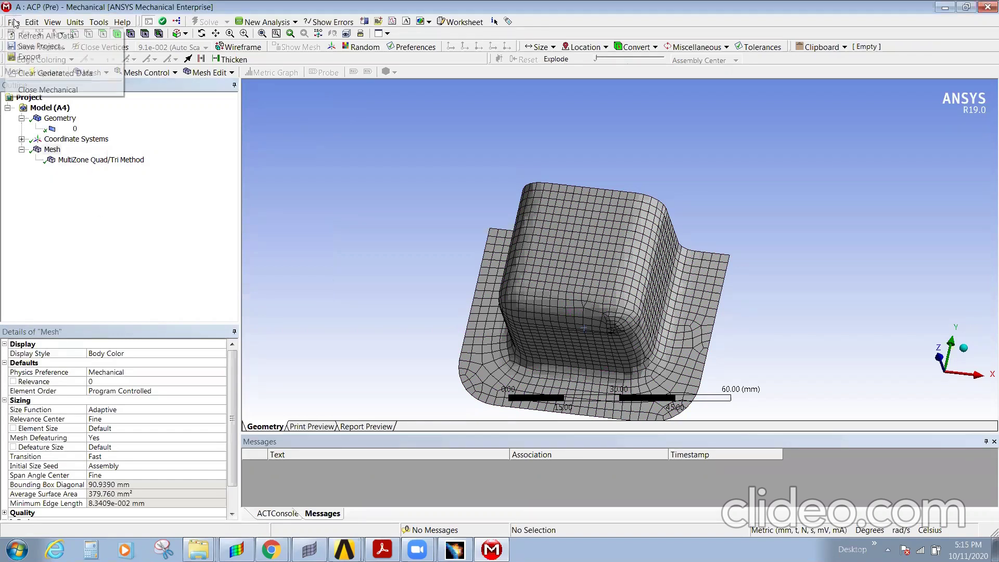
pyautogui.click(29, 46)
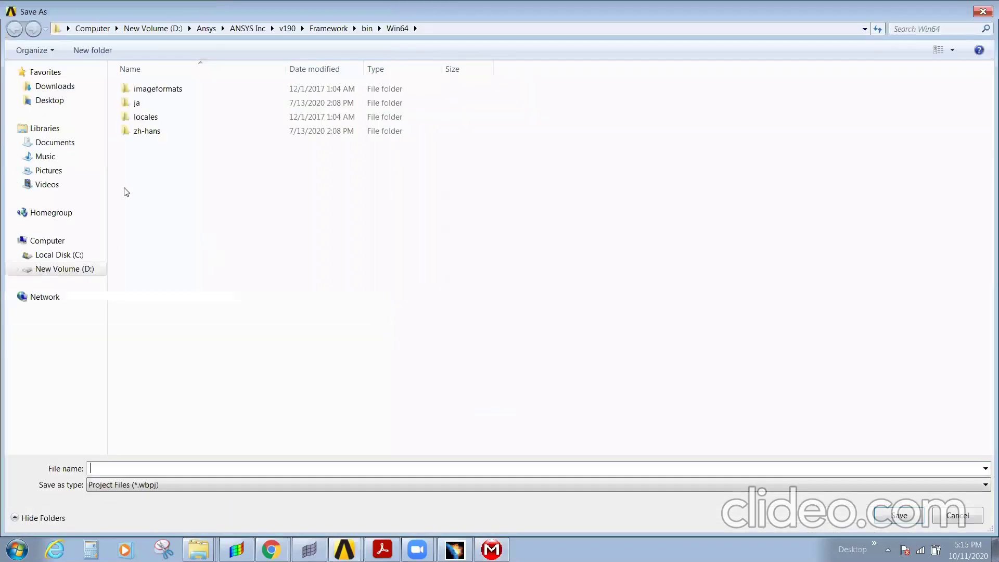
pyautogui.click(41, 101)
pyautogui.click(248, 468)
pyautogui.write('composite')
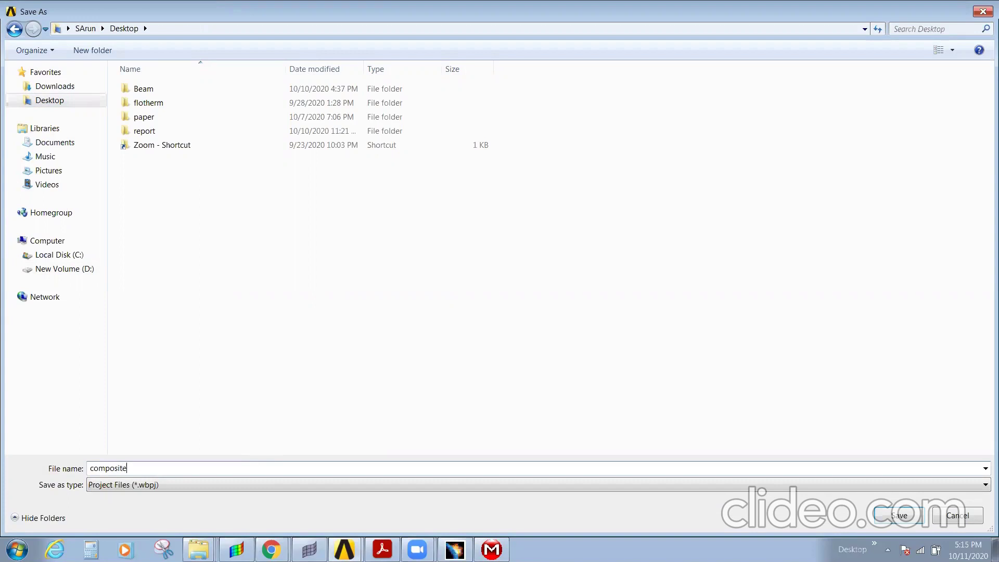
pyautogui.press('Return')
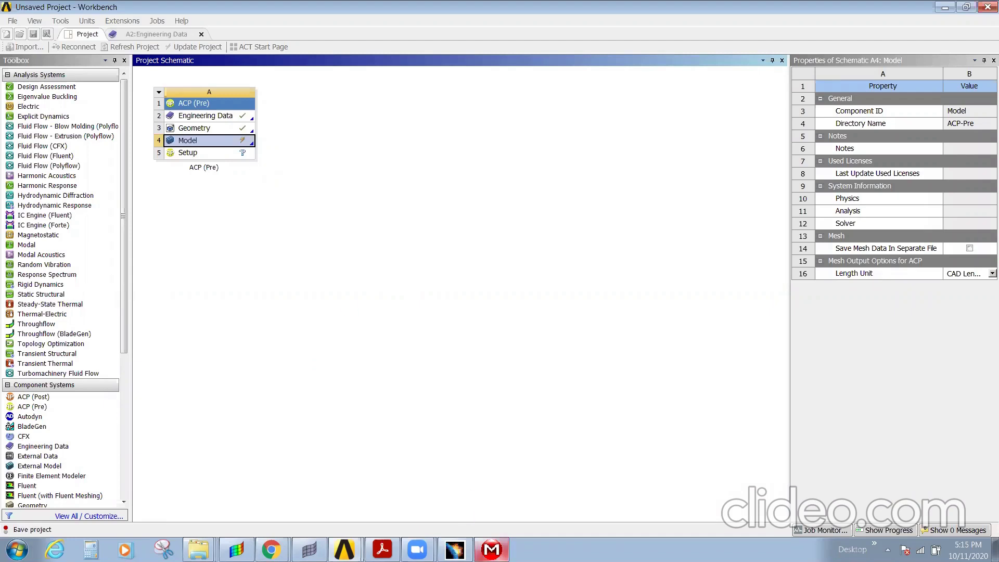
# Switch to the Workbench project and update the Model cell of the ACP (Pre) system
pyautogui.click(491, 549)
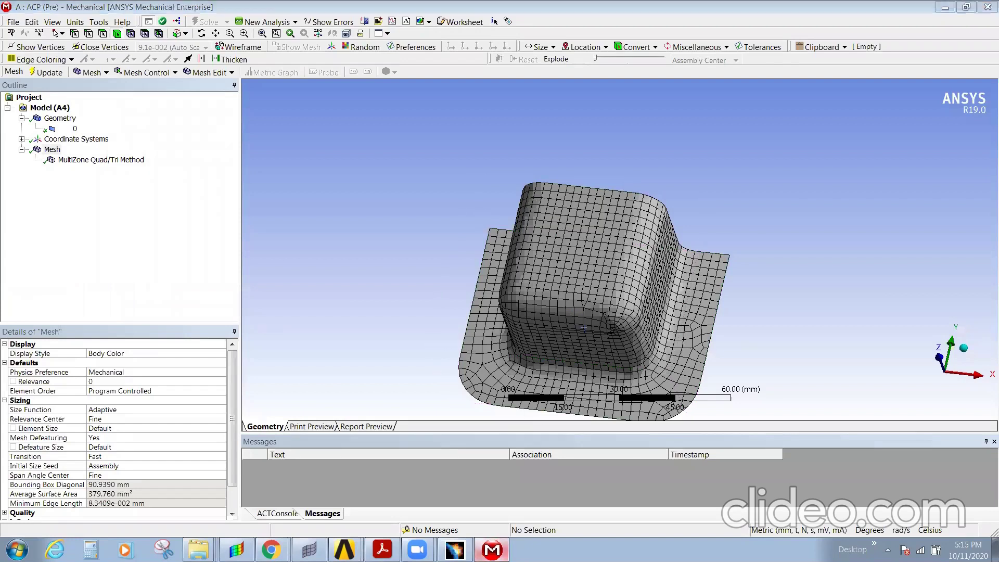
pyautogui.hotkey('alt', 'Tab')
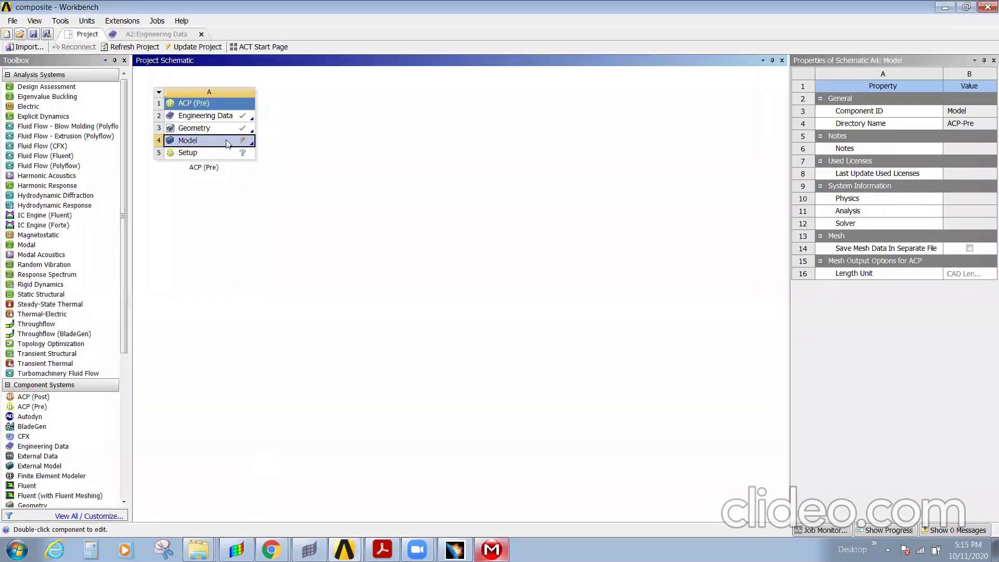
pyautogui.rightClick(227, 143)
pyautogui.click(283, 214)
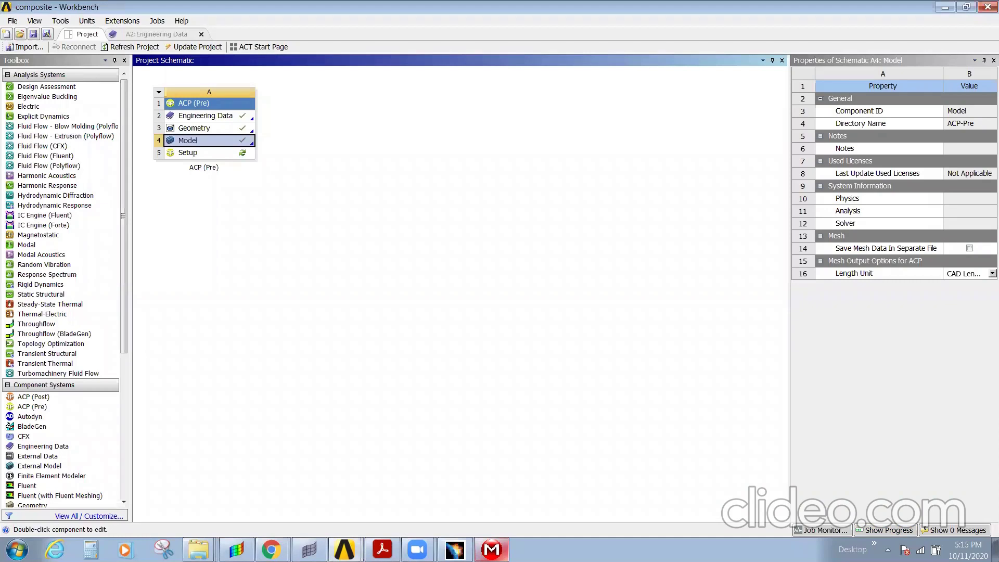
# Close Mechanical, return to Workbench and open the Setup cell of the ACP (Pre) system for editing
pyautogui.click(491, 549)
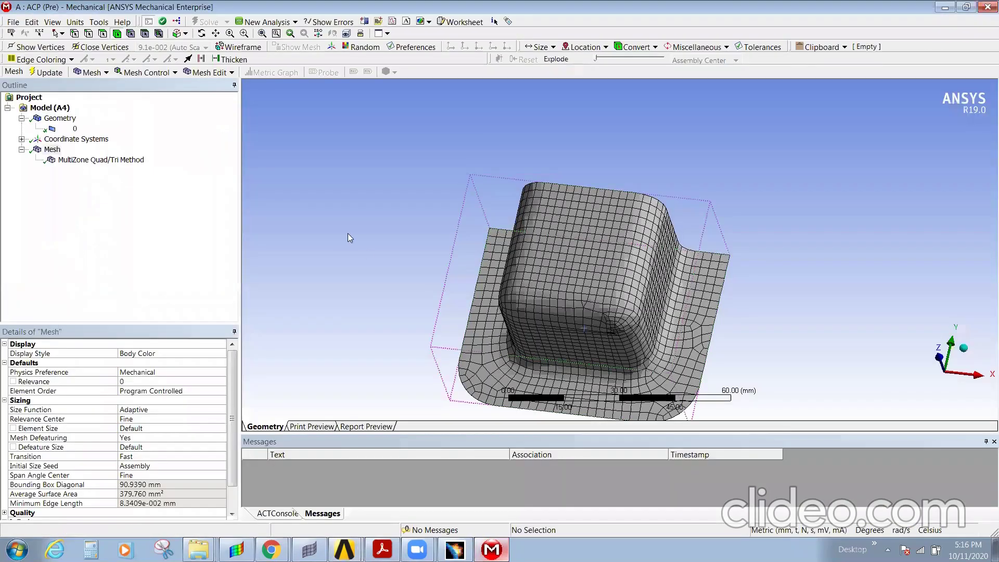
pyautogui.hotkey('alt', 'Tab')
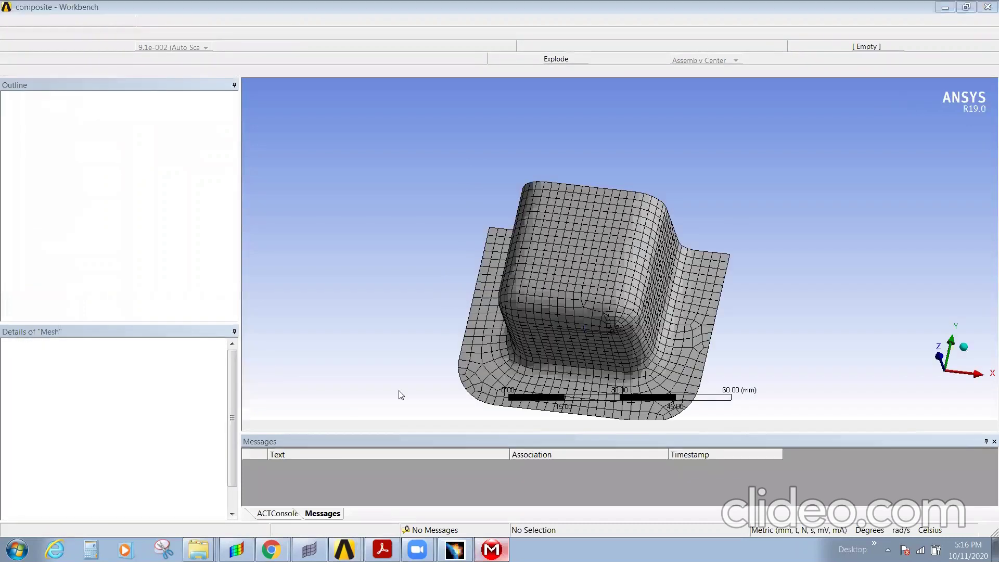
pyautogui.click(232, 154)
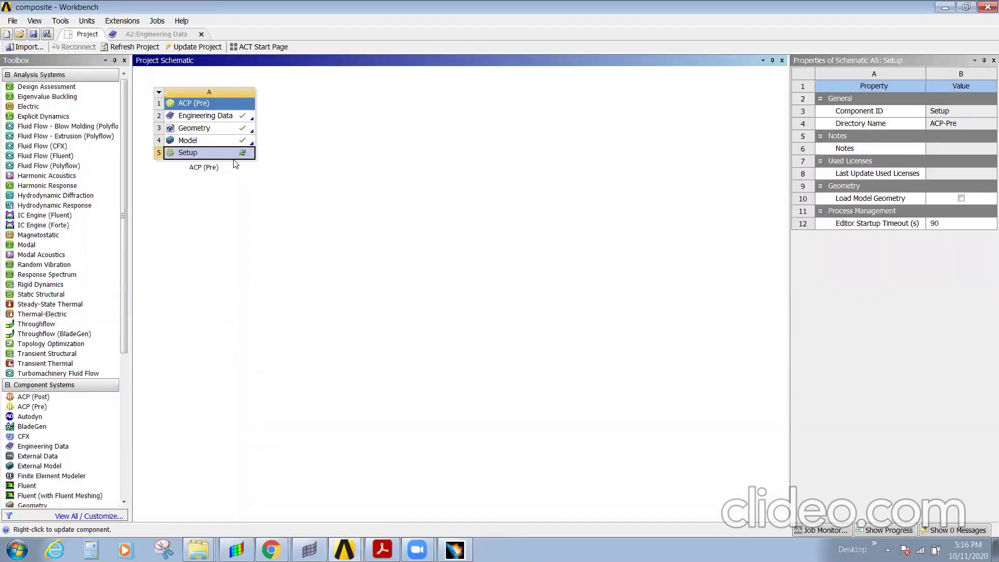
pyautogui.rightClick(235, 157)
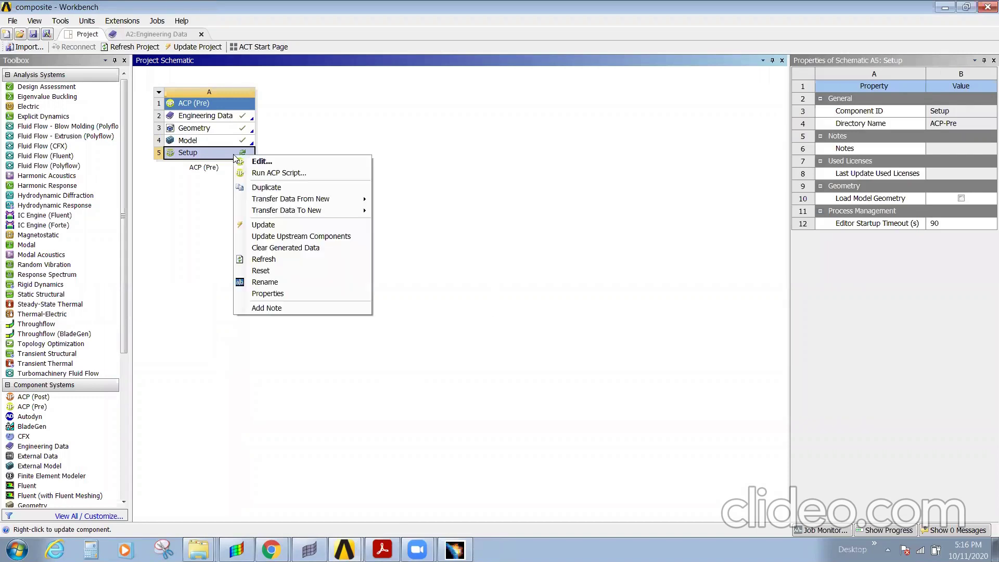
pyautogui.click(262, 162)
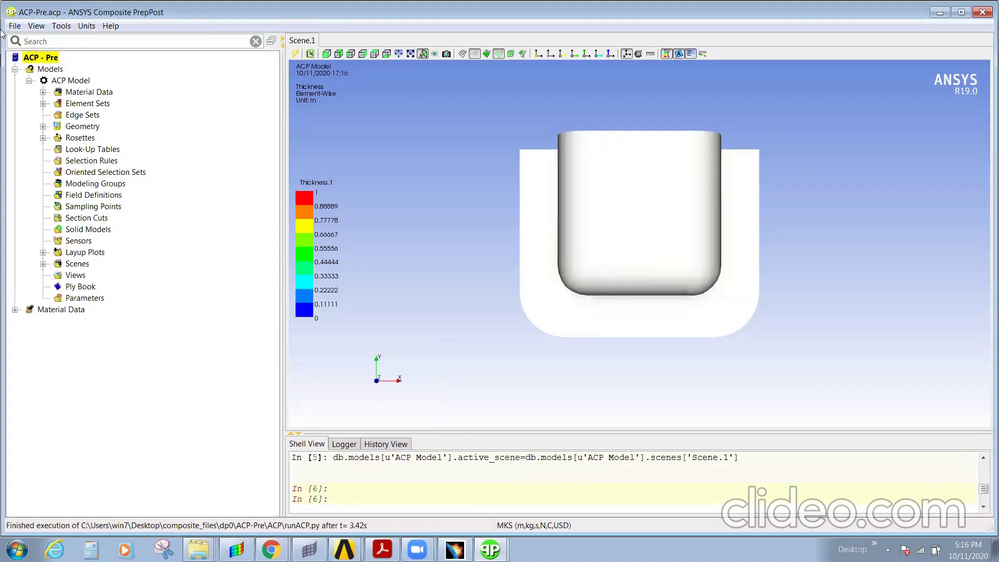
# Inspect the shell from several angles, list the ACP model's materials and select Epoxy Carbon Woven (230 GPa) Prepreg
pyautogui.moveTo(709, 266); pyautogui.dragTo(731, 281)
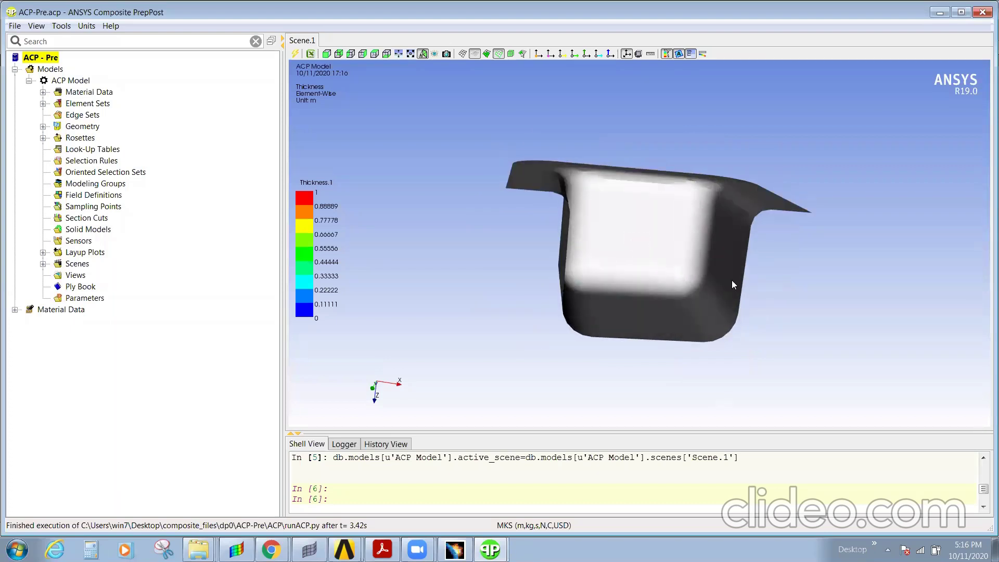
pyautogui.moveTo(539, 363); pyautogui.dragTo(520, 312)
pyautogui.moveTo(588, 263); pyautogui.dragTo(598, 292)
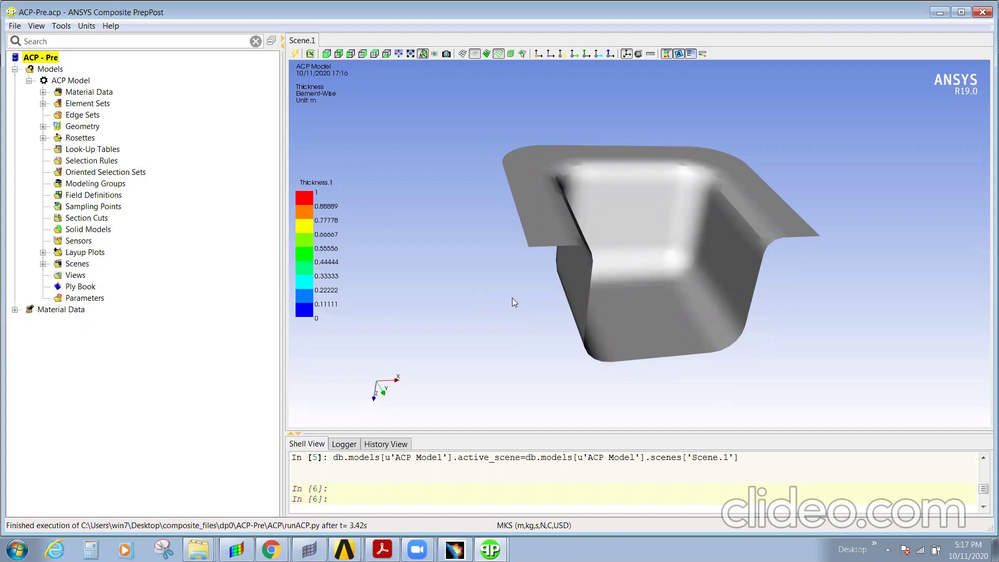
pyautogui.moveTo(662, 235); pyautogui.dragTo(657, 217, button='middle')
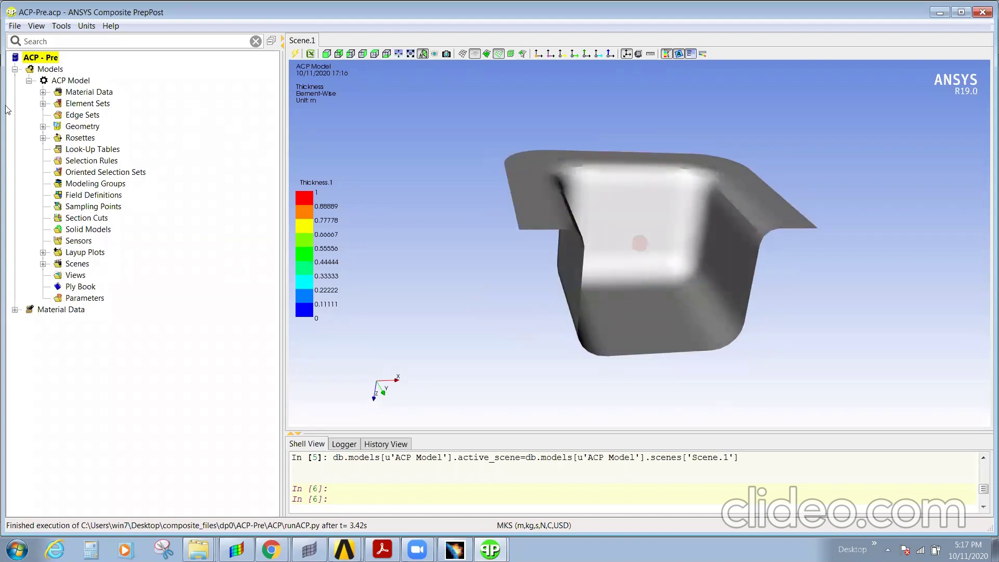
pyautogui.click(43, 92)
pyautogui.click(58, 104)
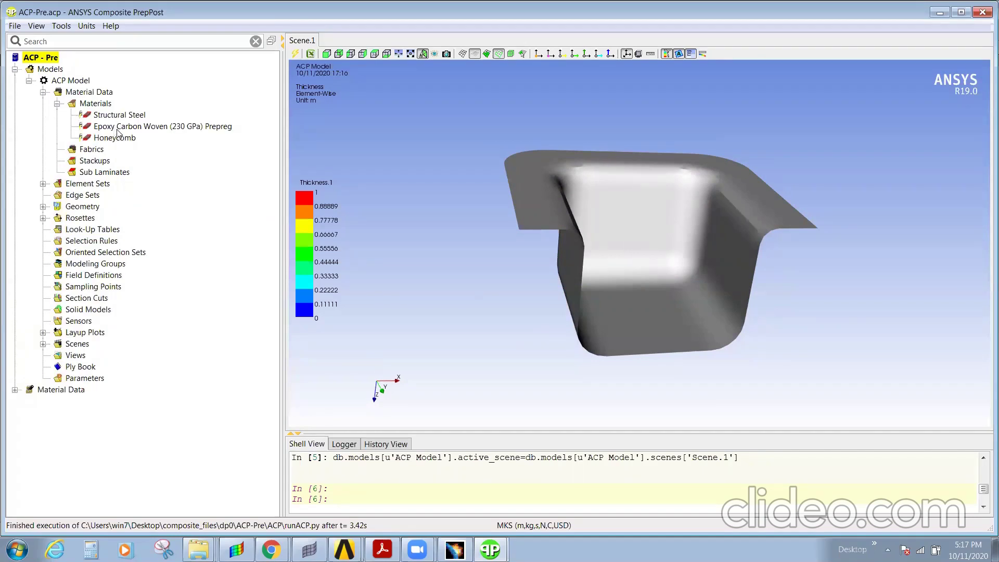
pyautogui.click(119, 126)
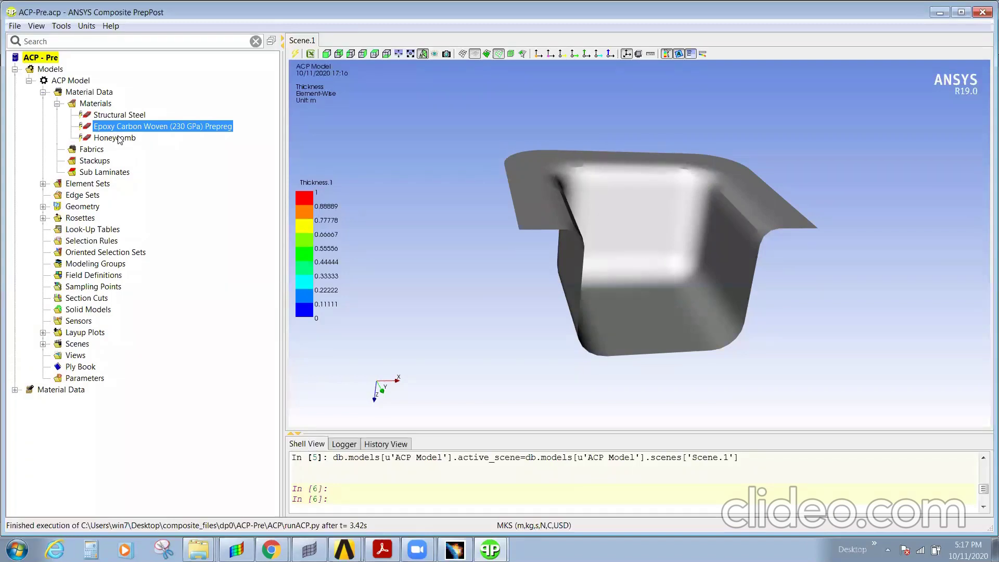
# Create a new fabric in the ACP model's material data and name it upperlayer
pyautogui.click(118, 138)
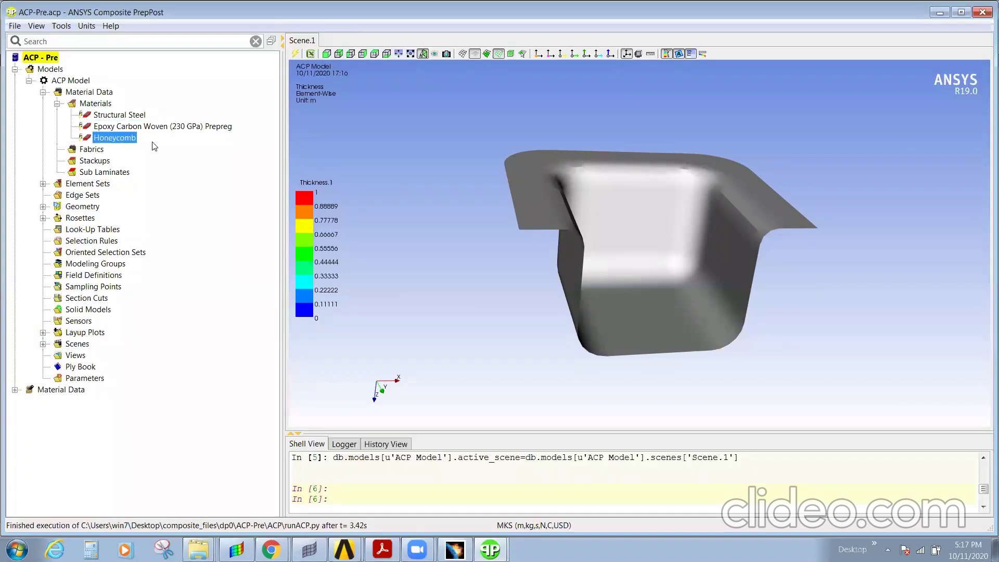
pyautogui.click(91, 150)
pyautogui.rightClick(91, 150)
pyautogui.click(96, 152)
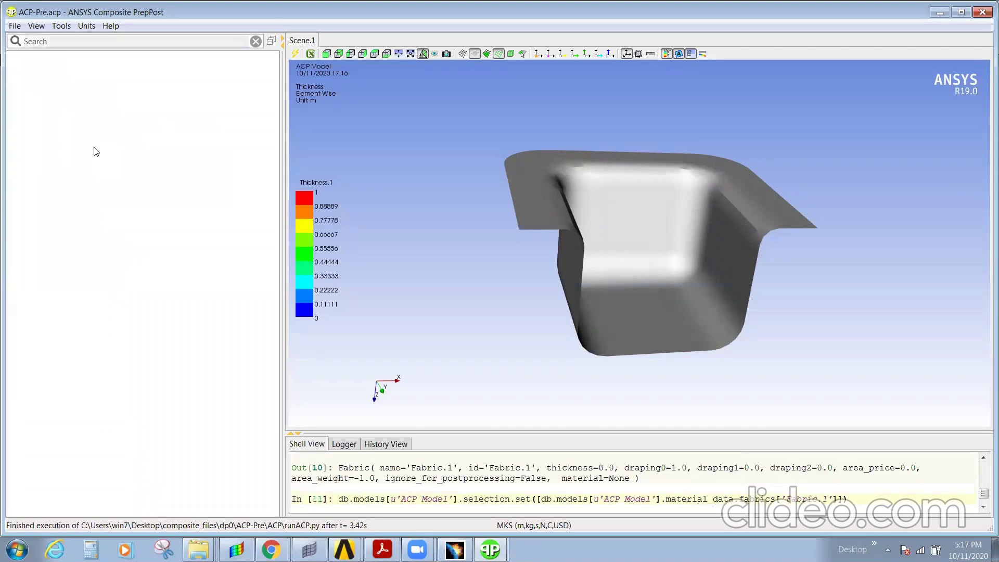
pyautogui.press('BackSpace')
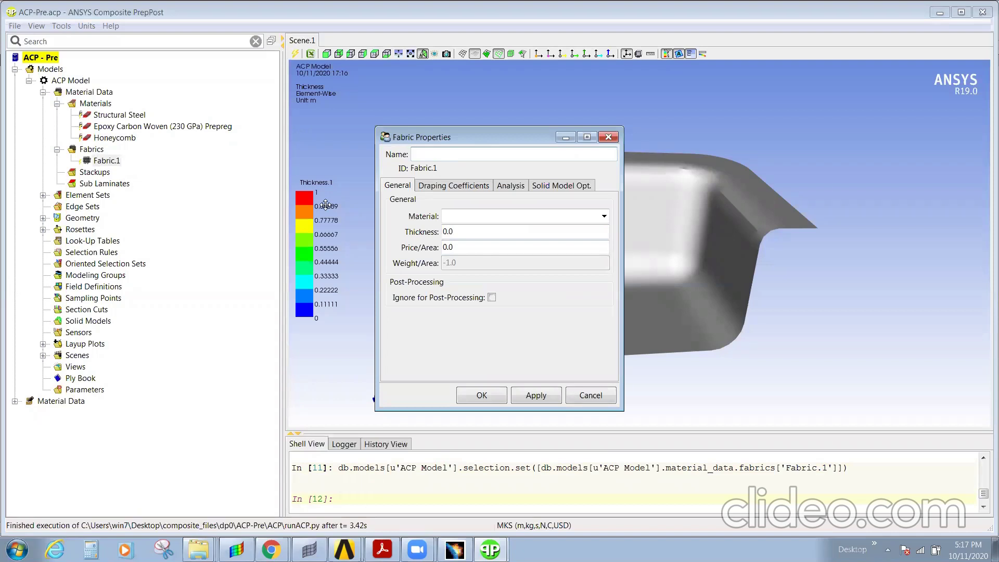
pyautogui.write('layes')
pyautogui.press('BackSpace')
pyautogui.write('rs_up')
pyautogui.press('BackSpace')
pyautogui.press('BackSpace')
pyautogui.press('BackSpace')
pyautogui.press('BackSpace')
pyautogui.press('BackSpace')
pyautogui.press('BackSpace')
# Assign Epoxy Carbon Woven (230 GPa) Prepreg to the upperlayer fabric with a thickness of 0.25 and accept the properties
pyautogui.click(521, 216)
pyautogui.click(604, 218)
pyautogui.click(564, 229)
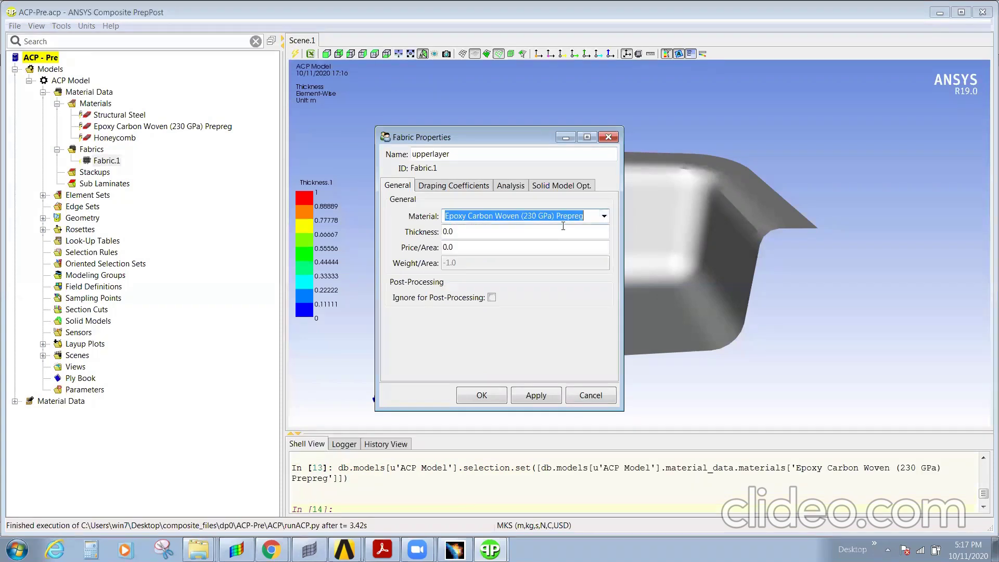
pyautogui.click(595, 233)
pyautogui.moveTo(540, 227); pyautogui.dragTo(428, 230)
pyautogui.write('0.')
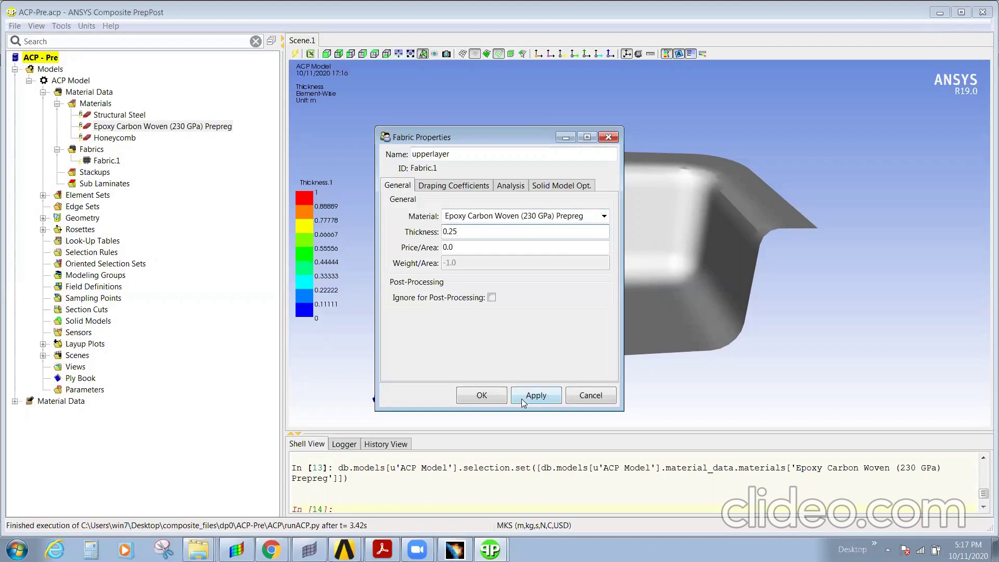
pyautogui.click(494, 395)
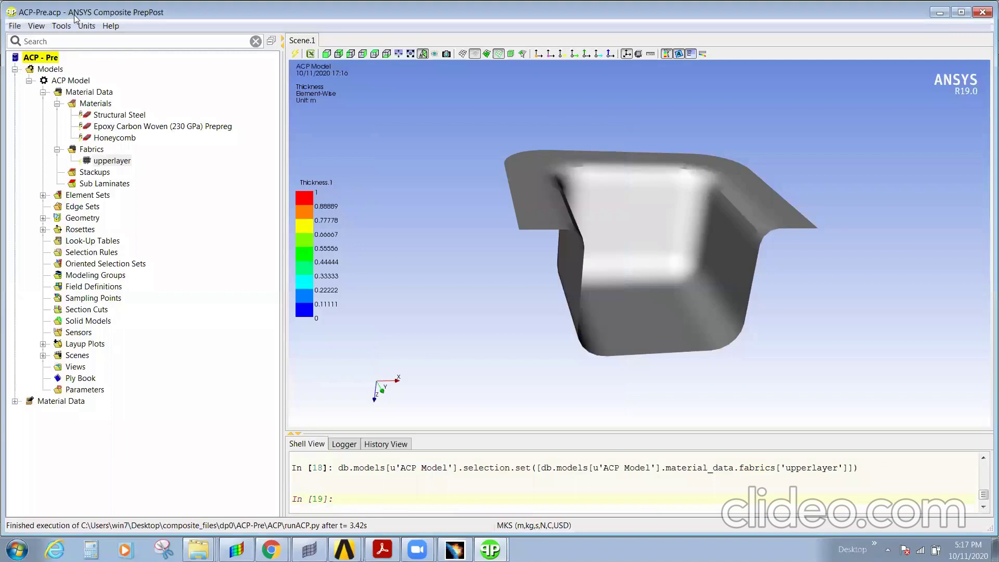
# Switch the unit system to MPA (mm,t,s,N,C,USD) and collapse the materials list
pyautogui.click(86, 26)
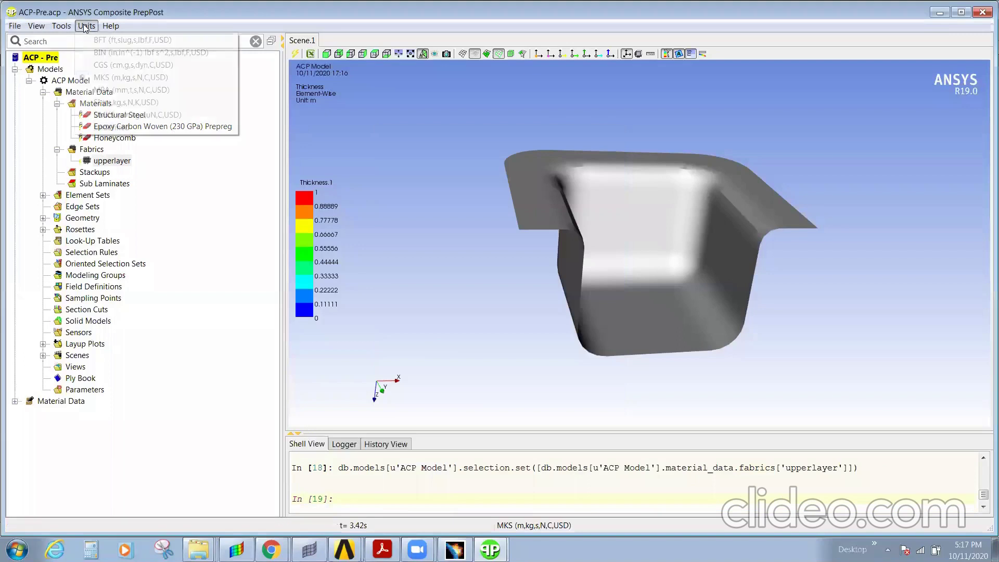
pyautogui.click(125, 91)
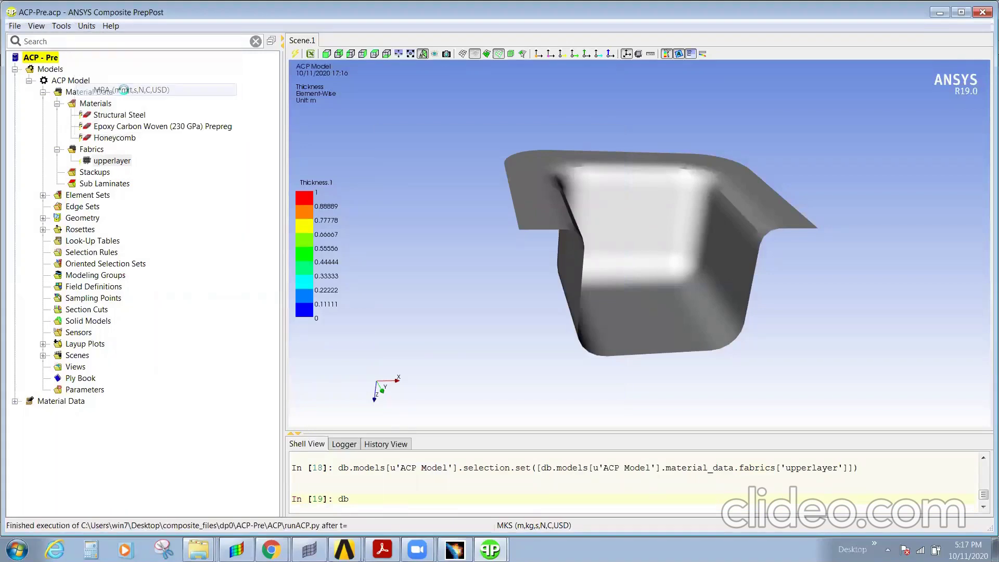
pyautogui.click(42, 93)
pyautogui.click(57, 115)
# Reopen the upperlayer fabric's properties and set its thickness to 0.25 mm
pyautogui.click(110, 128)
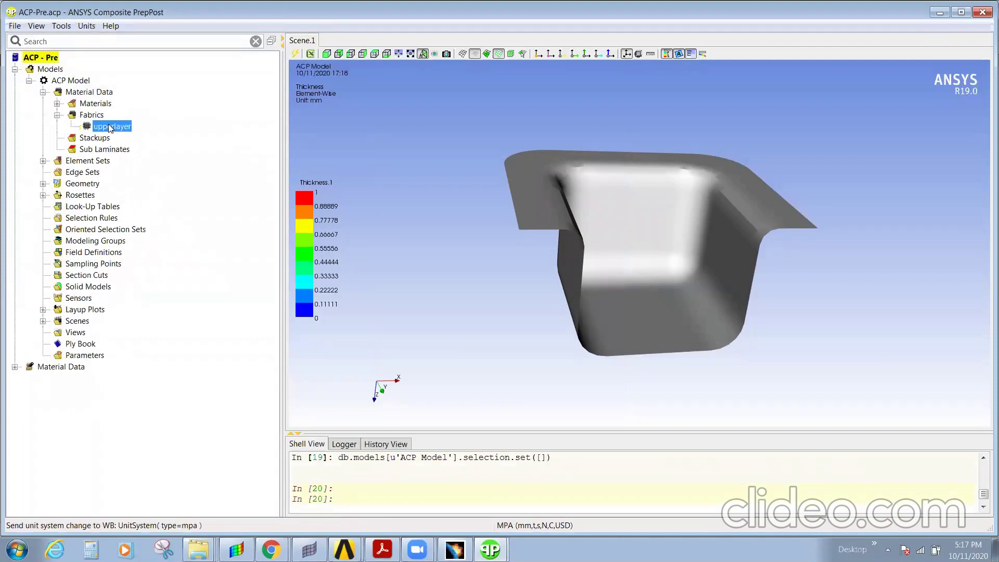
pyautogui.doubleClick(110, 127)
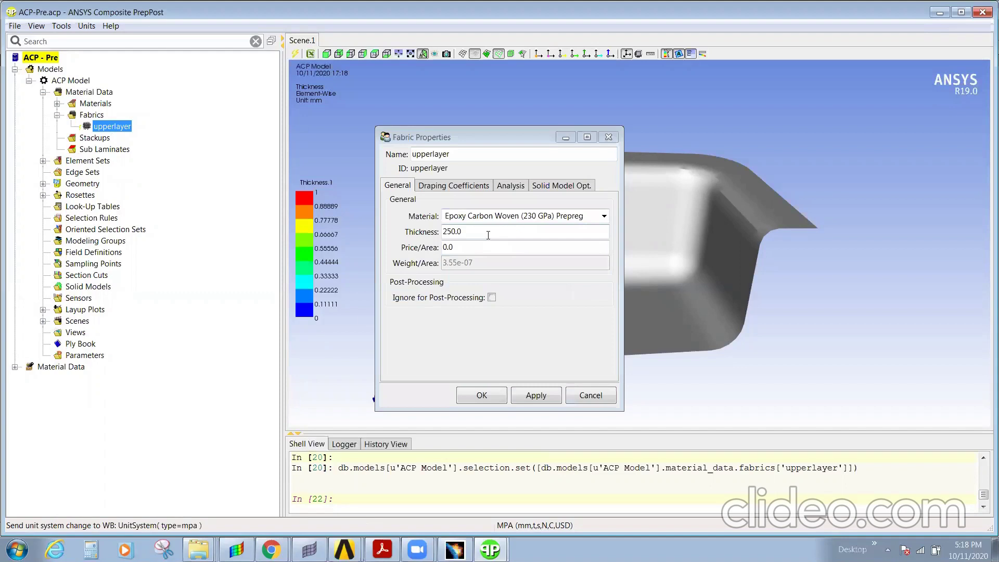
pyautogui.click(482, 231)
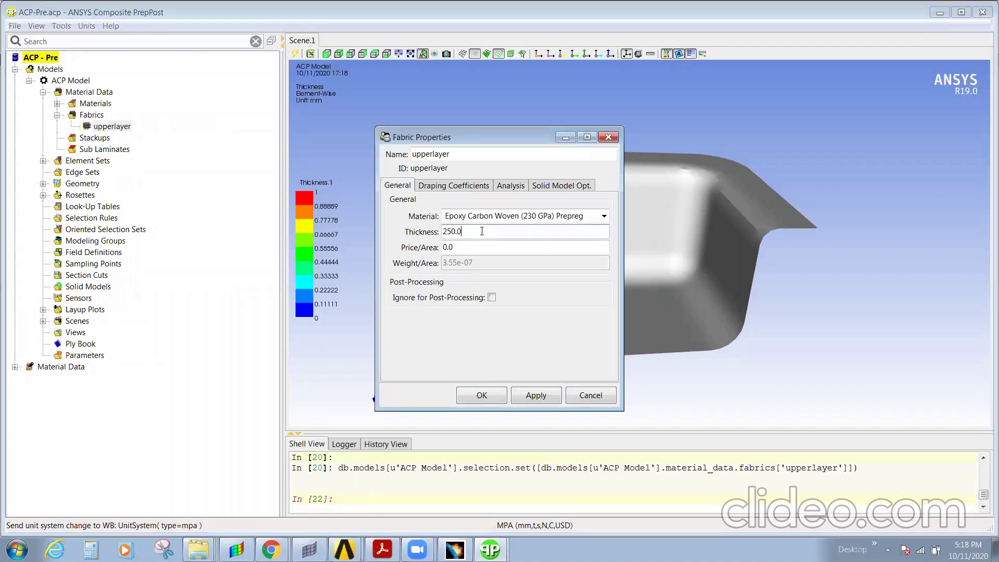
pyautogui.doubleClick(481, 231)
pyautogui.write('0.25')
pyautogui.click(521, 397)
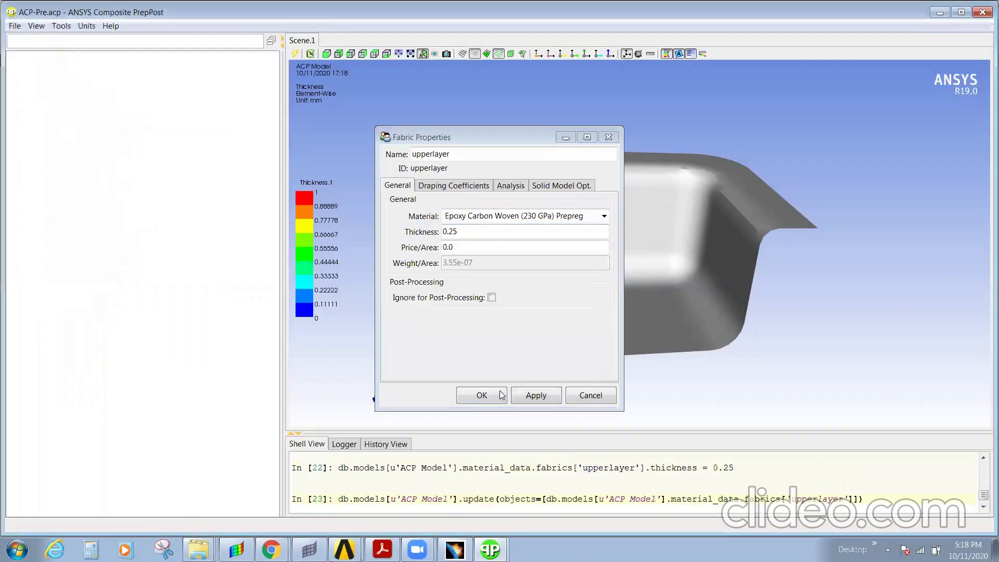
pyautogui.click(485, 396)
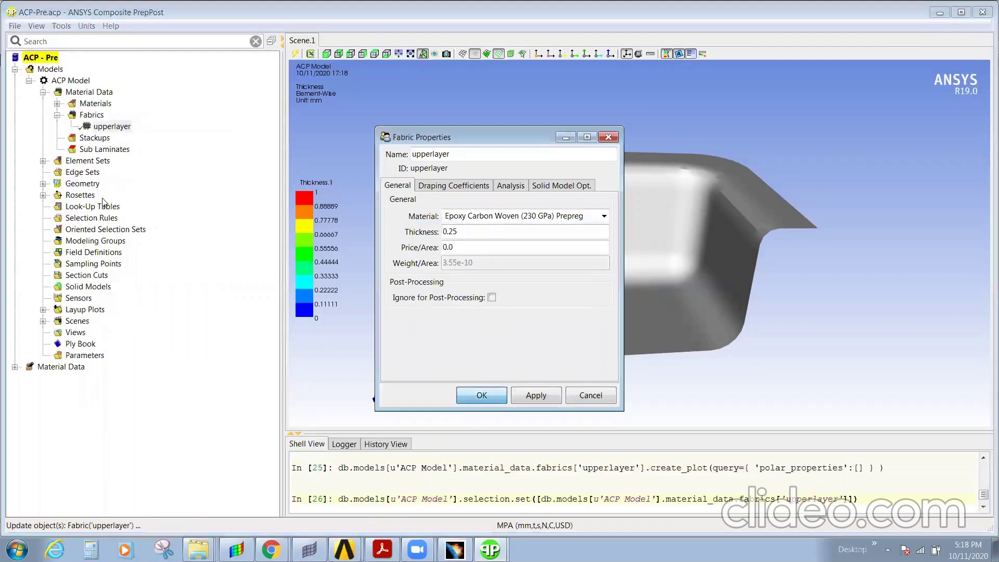
# Create a second fabric named core using Honeycomb with a thickness of 2.5 mm
pyautogui.rightClick(95, 115)
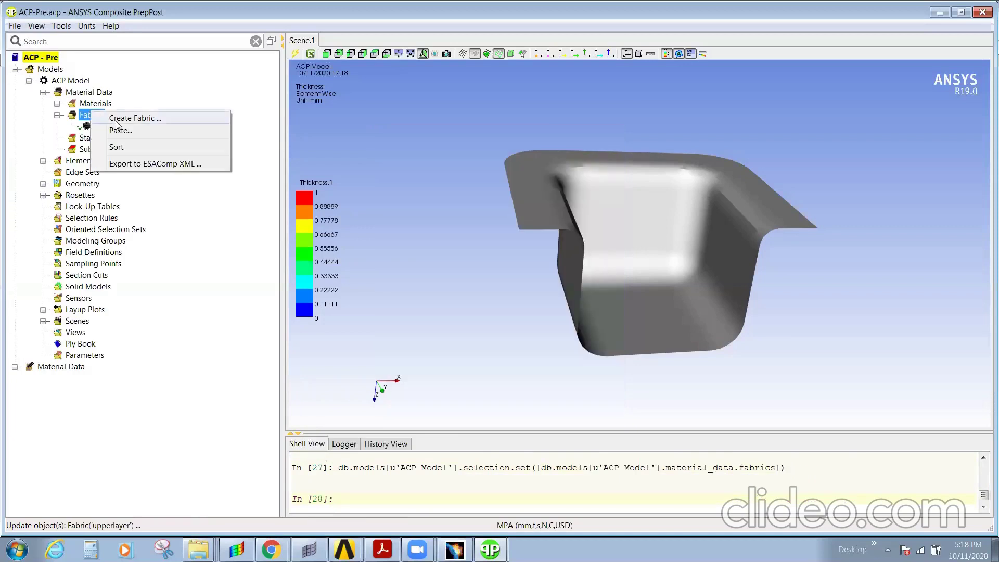
pyautogui.click(138, 118)
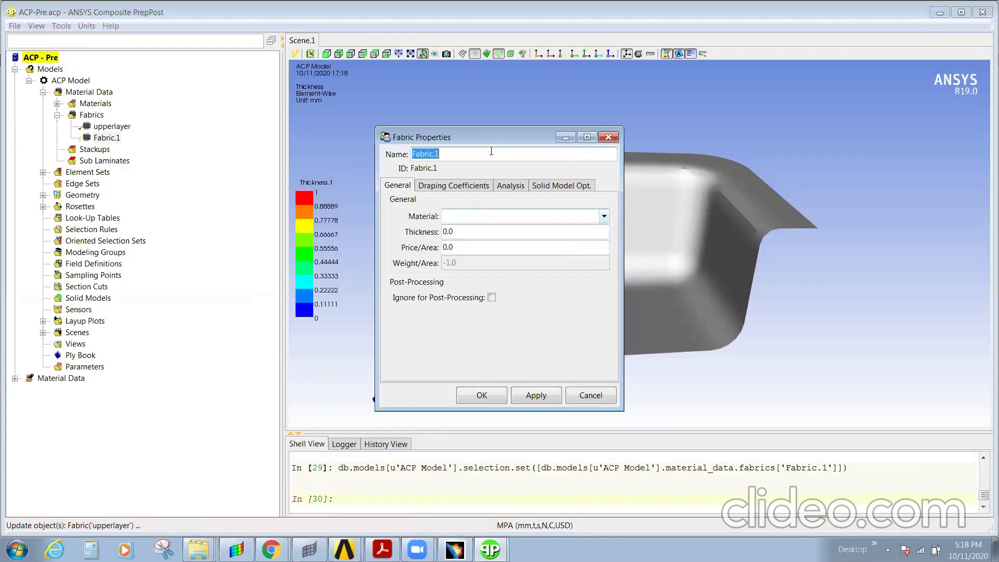
pyautogui.press('BackSpace')
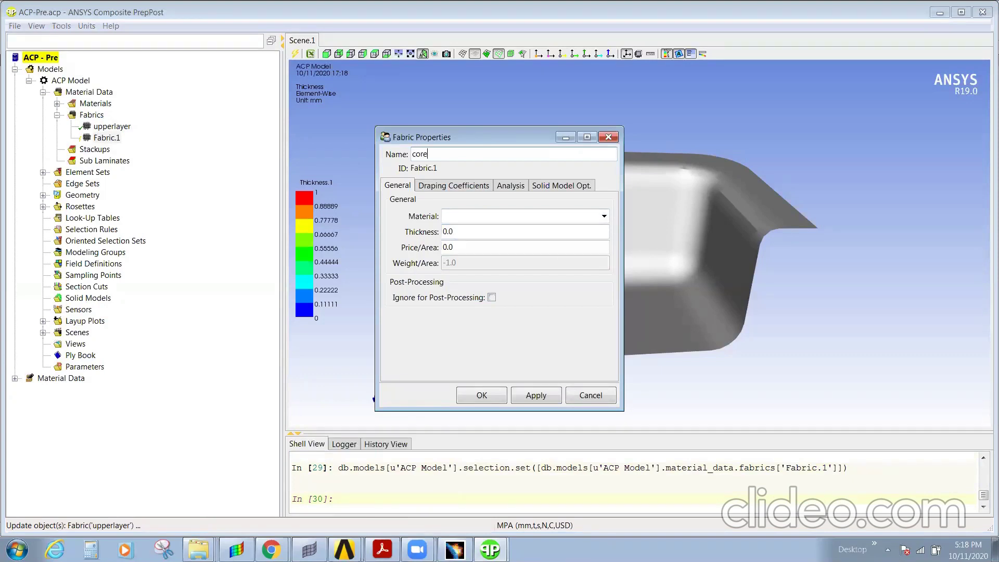
pyautogui.click(604, 217)
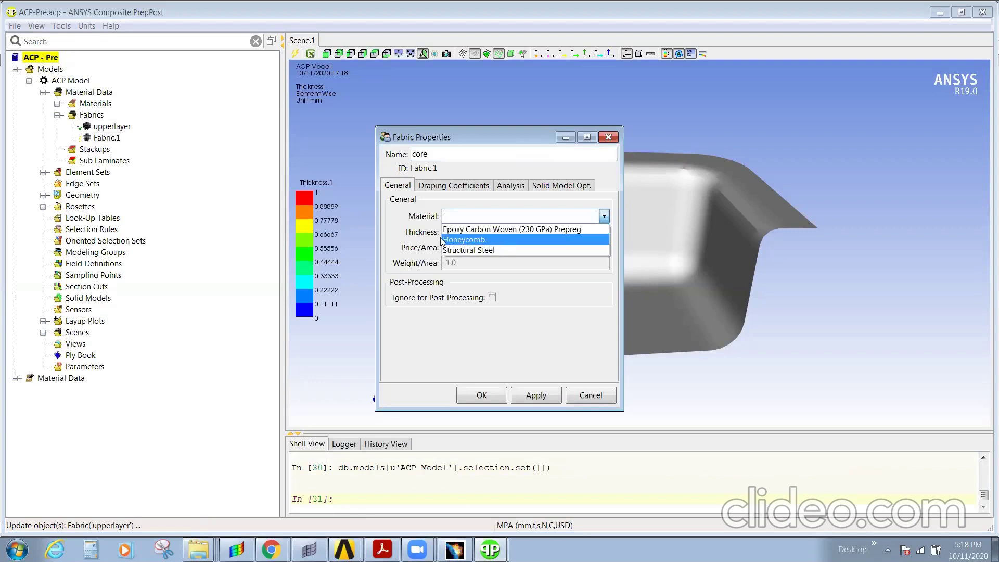
pyautogui.click(499, 239)
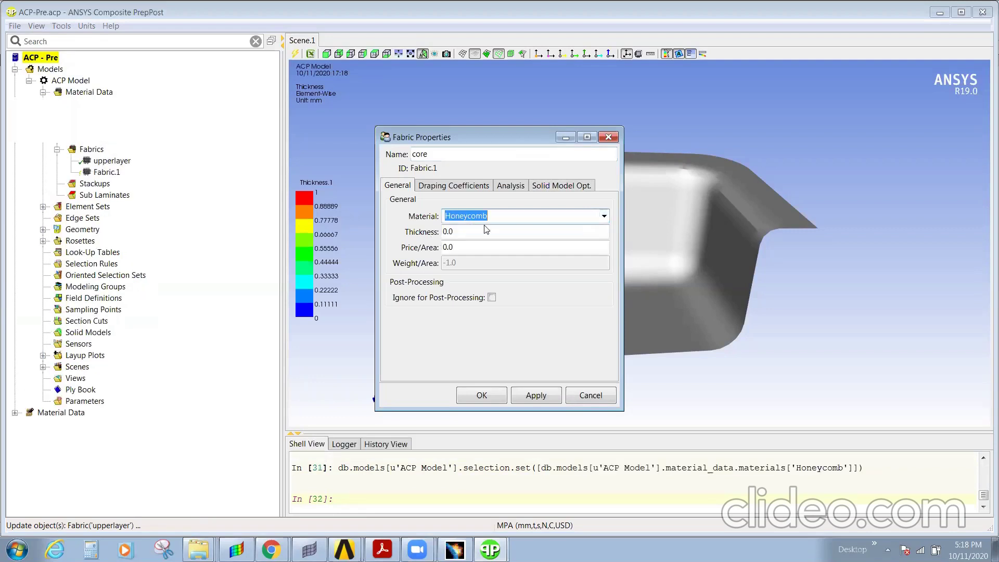
pyautogui.press('Tab')
pyautogui.write('2.5')
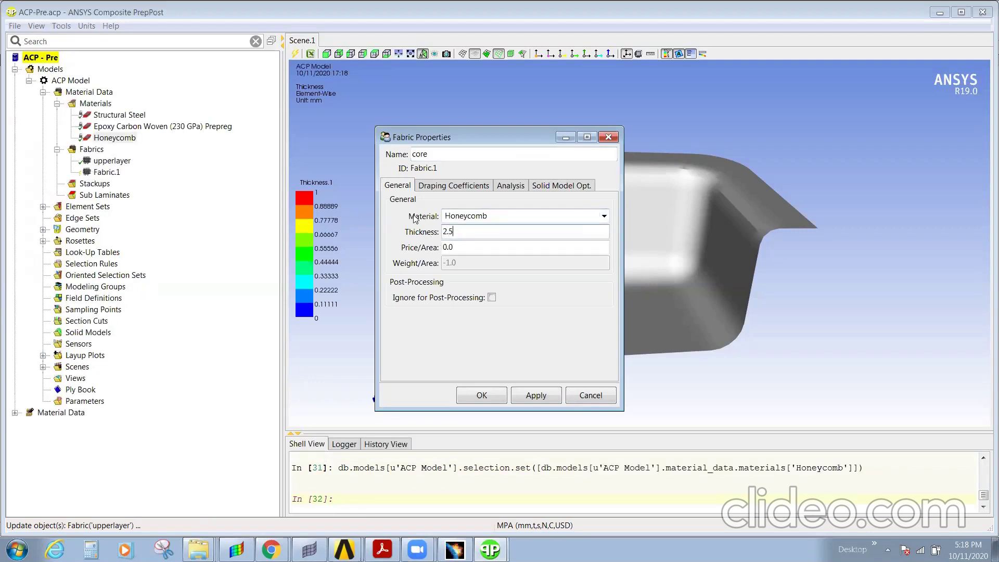
pyautogui.click(535, 397)
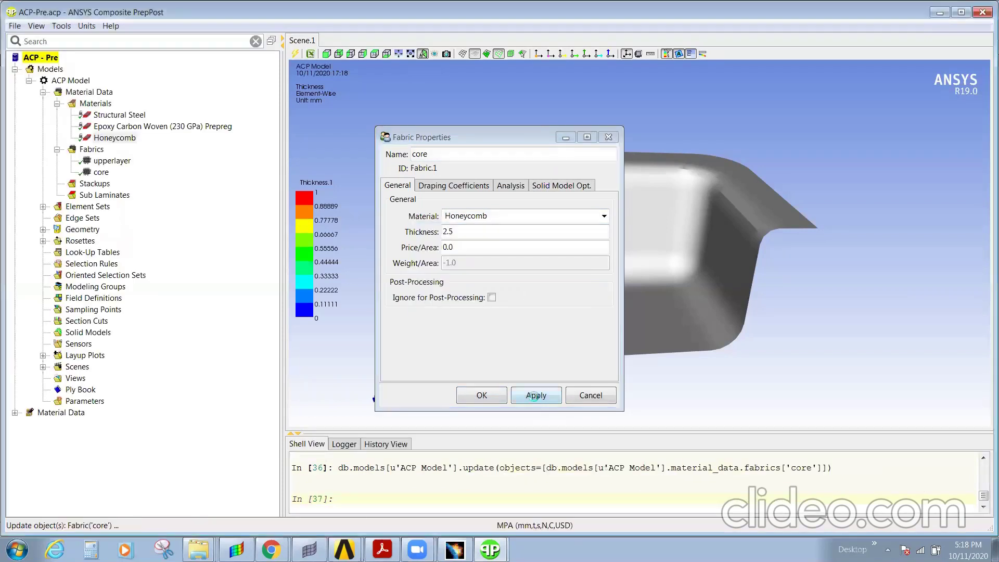
pyautogui.click(488, 396)
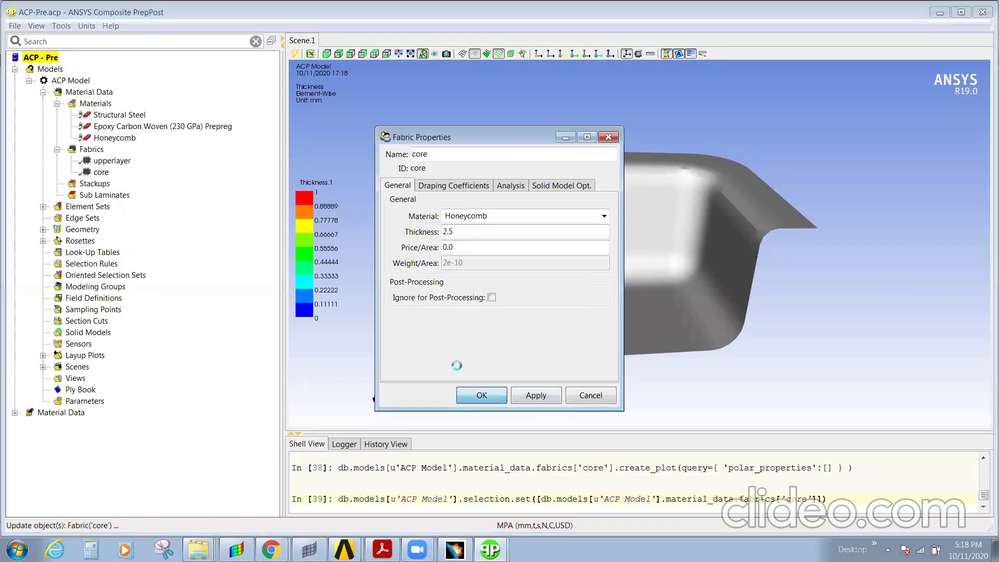
# Create a third fabric named lower_layer using Epoxy Carbon Woven (230 GPa) Prepreg with a thickness of 0.25 mm
pyautogui.rightClick(90, 151)
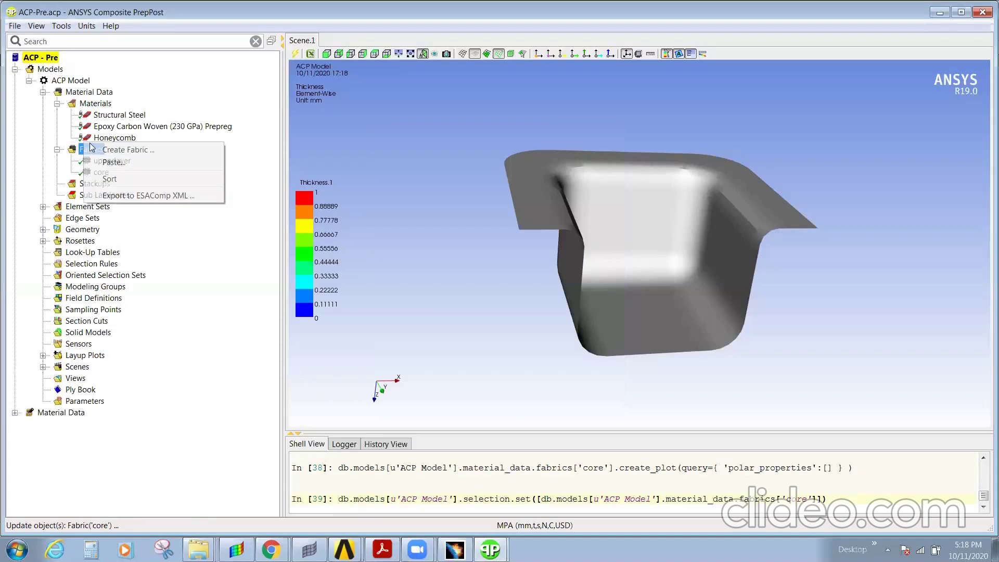
pyautogui.click(114, 155)
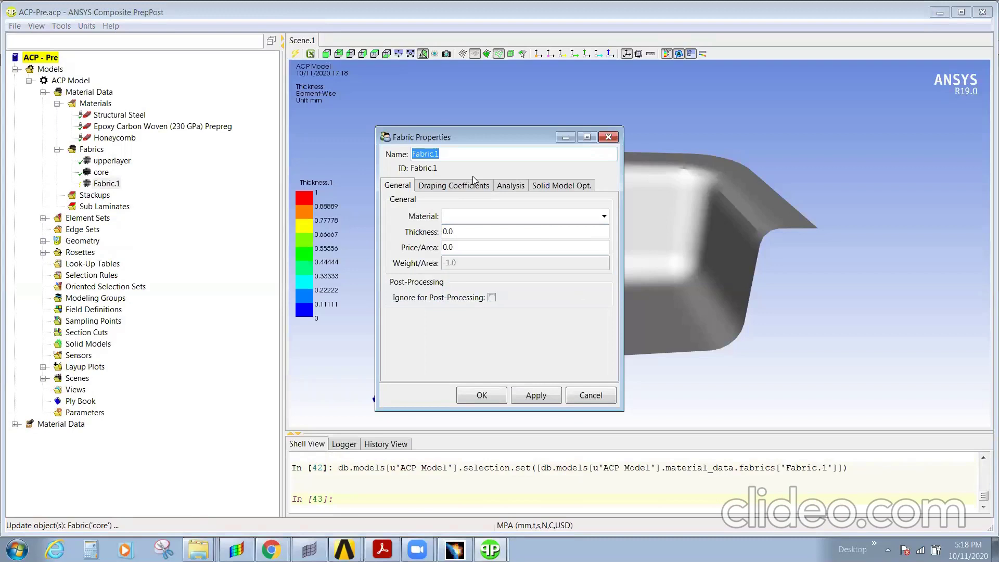
pyautogui.write('lower_layer')
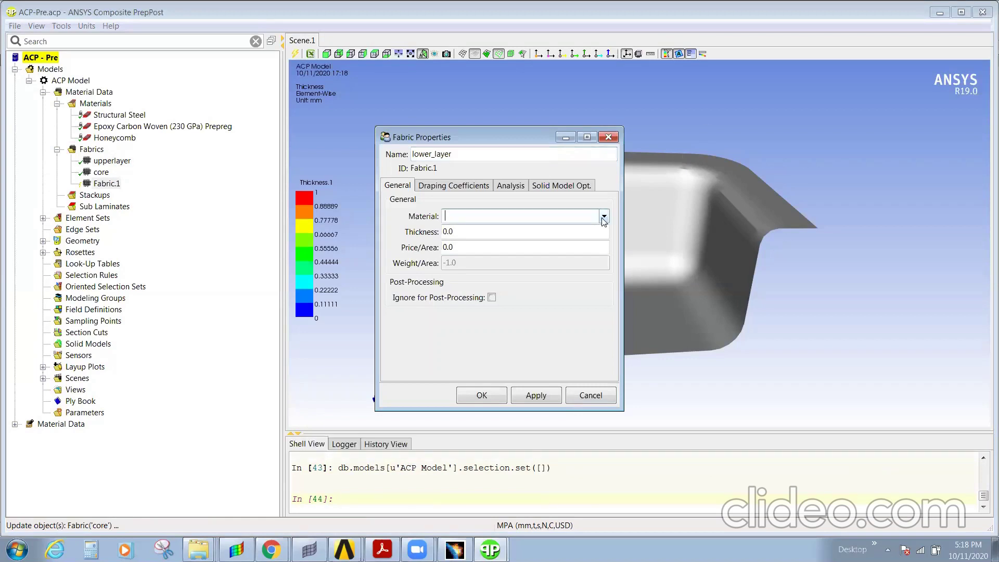
pyautogui.click(526, 216)
pyautogui.click(522, 230)
pyautogui.moveTo(455, 231); pyautogui.dragTo(402, 231)
pyautogui.write('0.')
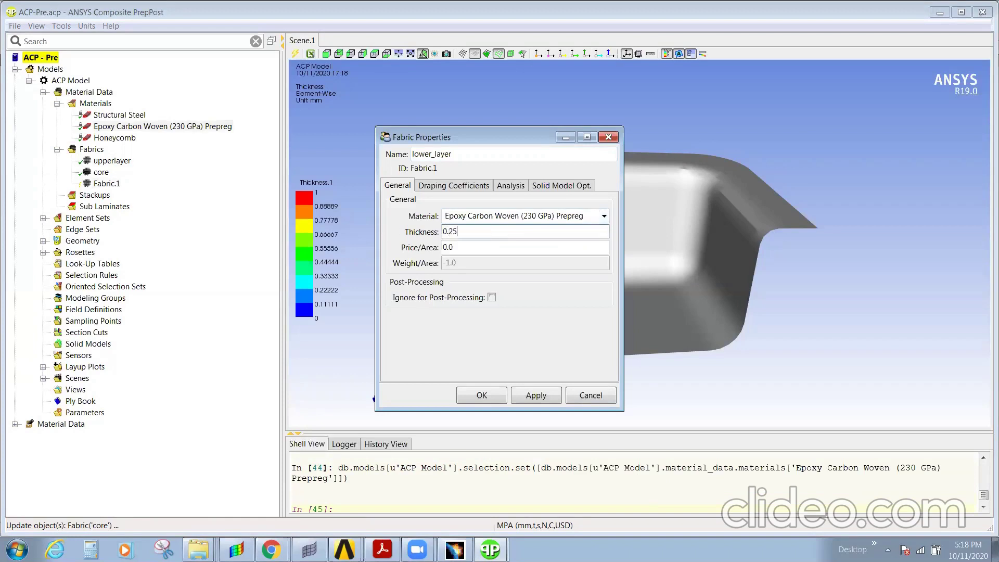
pyautogui.click(528, 396)
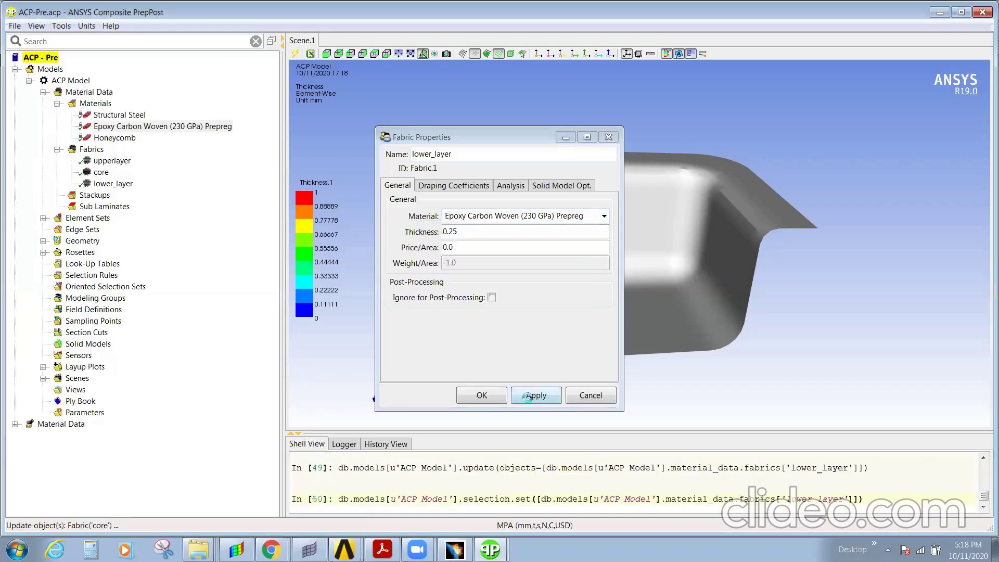
pyautogui.click(482, 394)
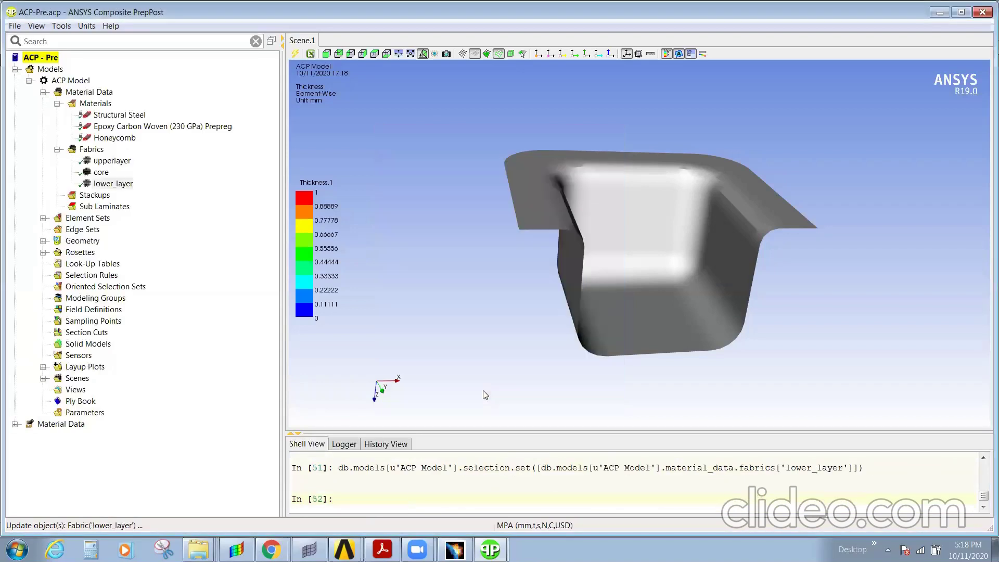
# Create a new stackup in the material data and name it horz_01
pyautogui.click(95, 195)
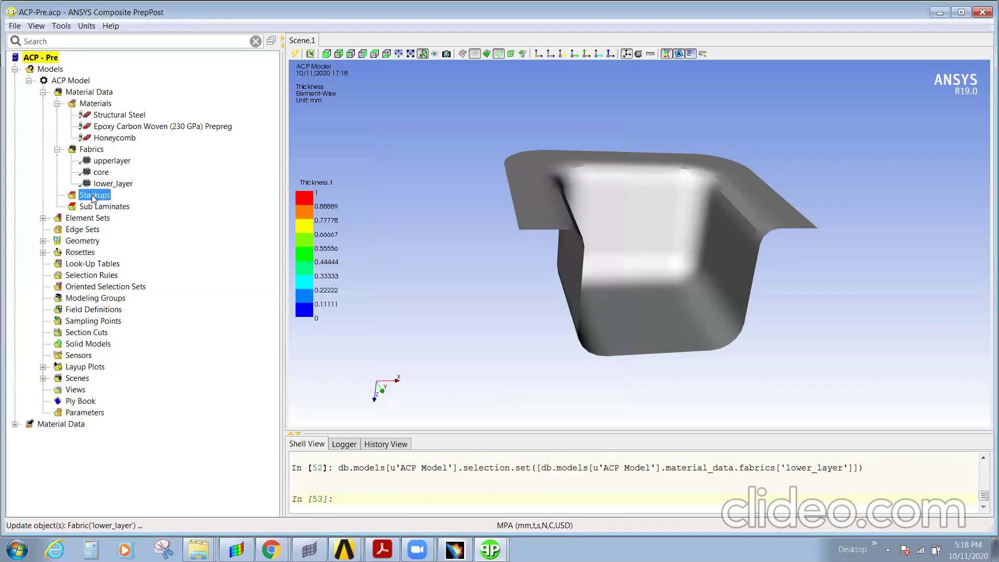
pyautogui.rightClick(94, 198)
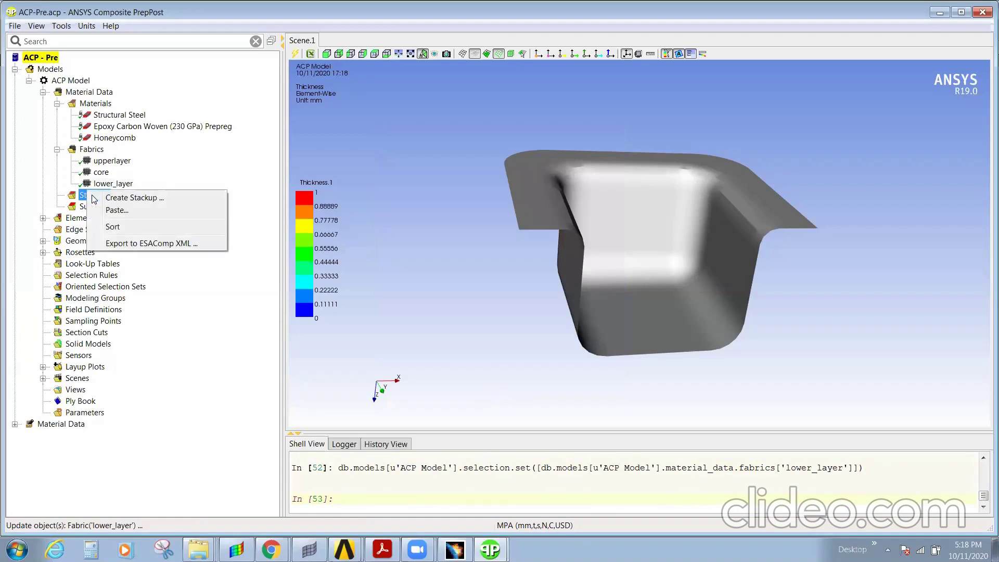
pyautogui.click(140, 198)
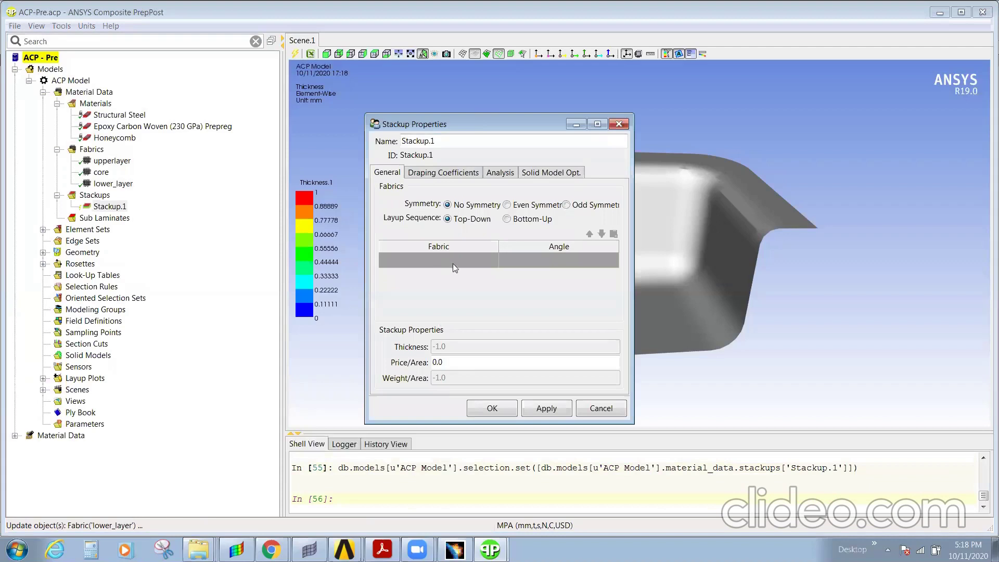
pyautogui.tripleClick(449, 142)
pyautogui.press('BackSpace')
pyautogui.write('h')
# Set the first fabric of the horz_01 stackup to upperlayer, with the layup sequence set to Top-Down
pyautogui.doubleClick(443, 260)
pyautogui.click(493, 261)
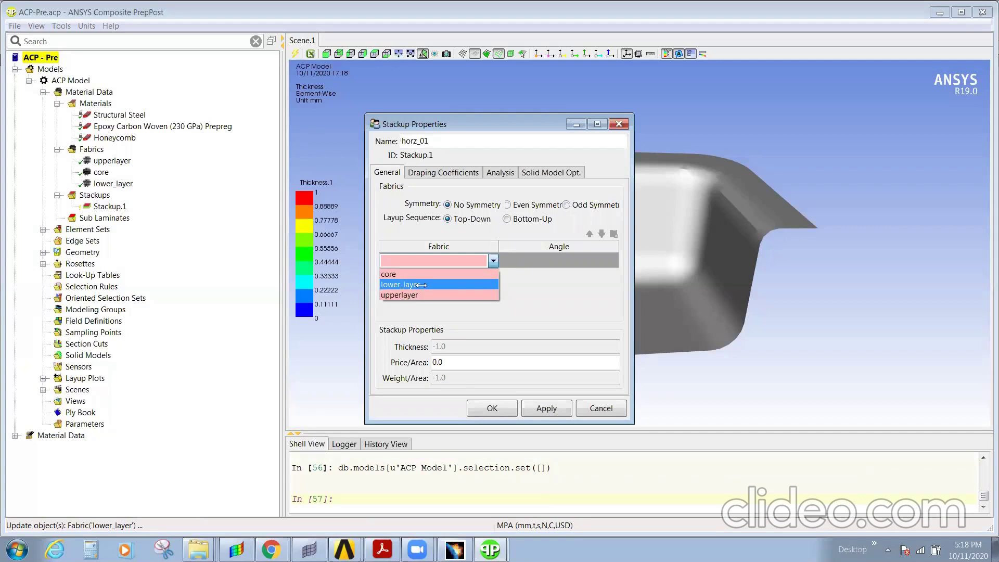
pyautogui.click(421, 284)
pyautogui.click(416, 261)
pyautogui.click(416, 295)
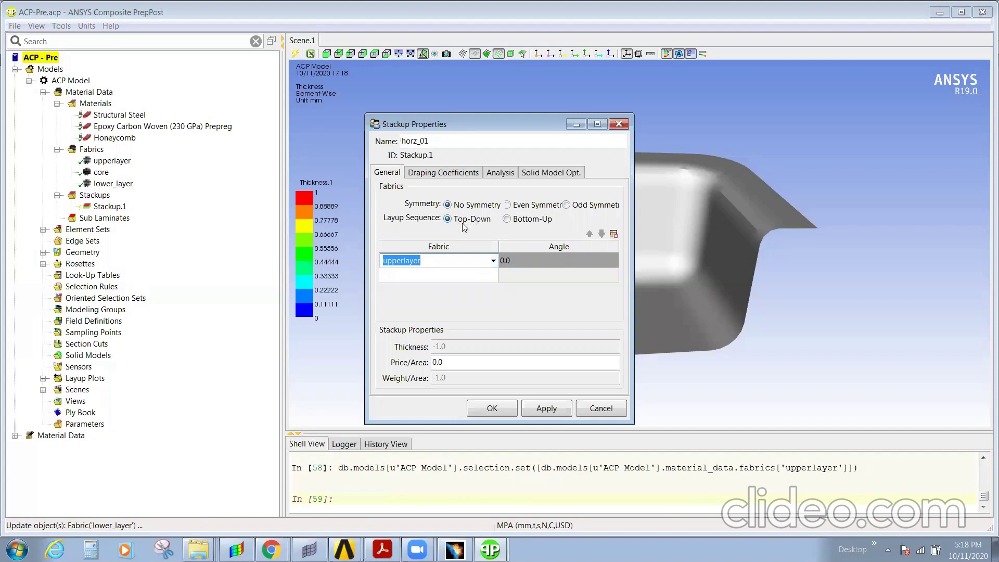
pyautogui.click(506, 219)
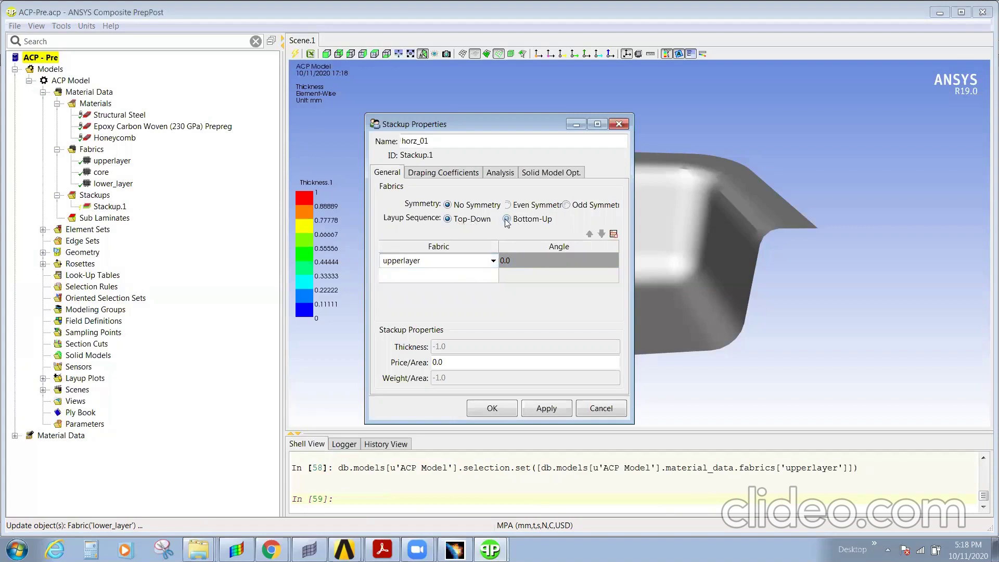
pyautogui.click(447, 219)
# Add two more upperlayer plies to the horz_01 stackup, the second at 45 degrees and the third at 90 degrees
pyautogui.click(493, 279)
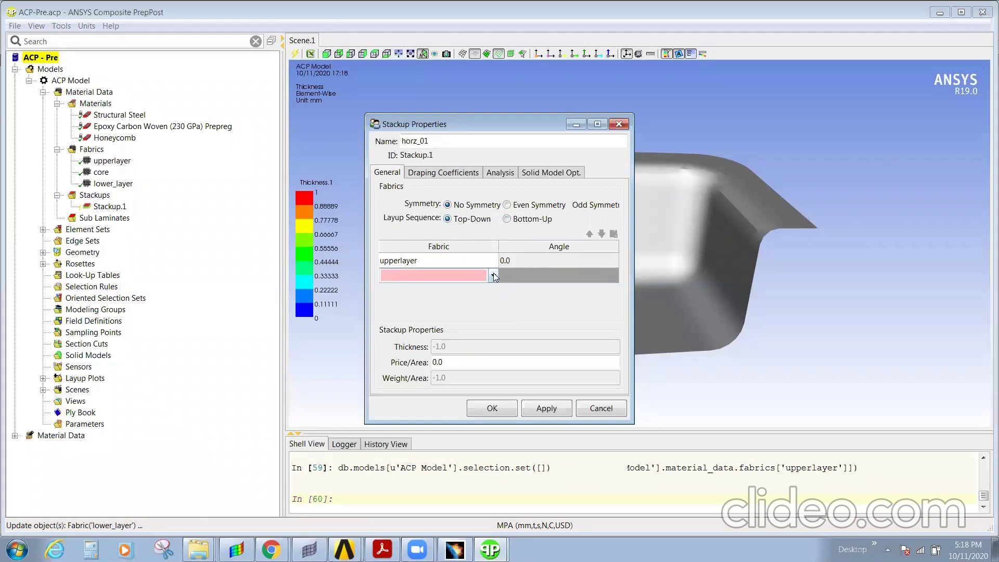
pyautogui.click(493, 276)
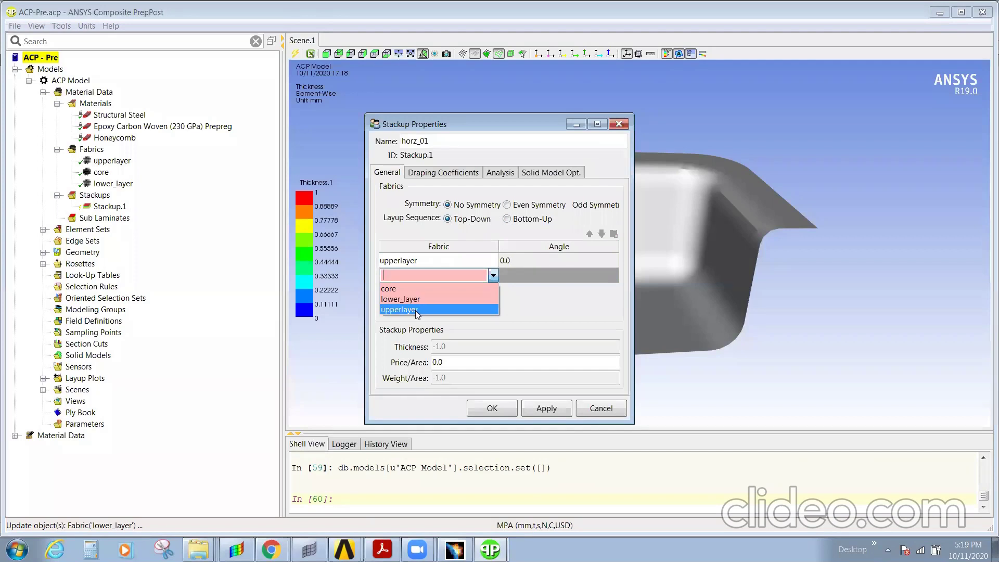
pyautogui.click(415, 310)
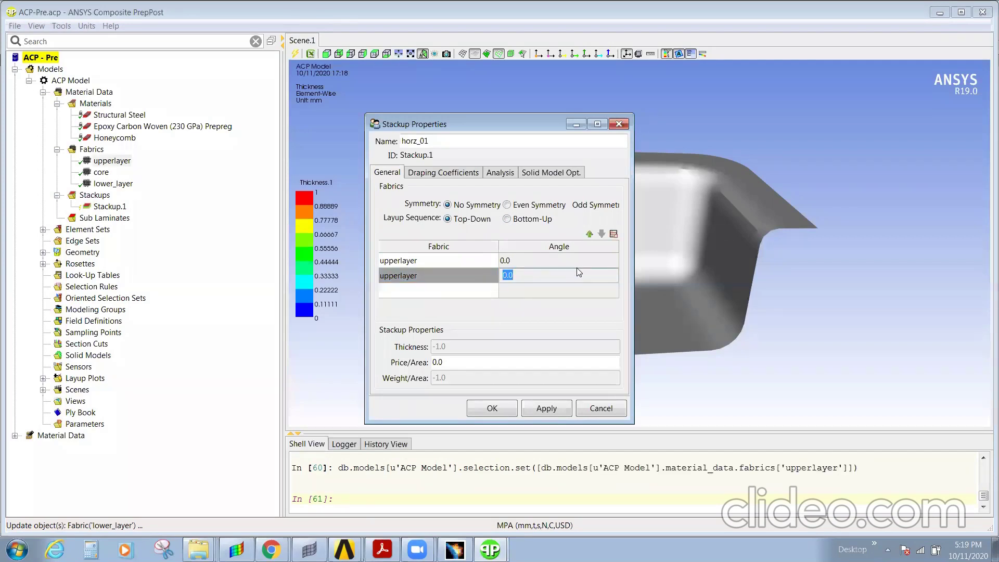
pyautogui.write('45')
pyautogui.click(473, 293)
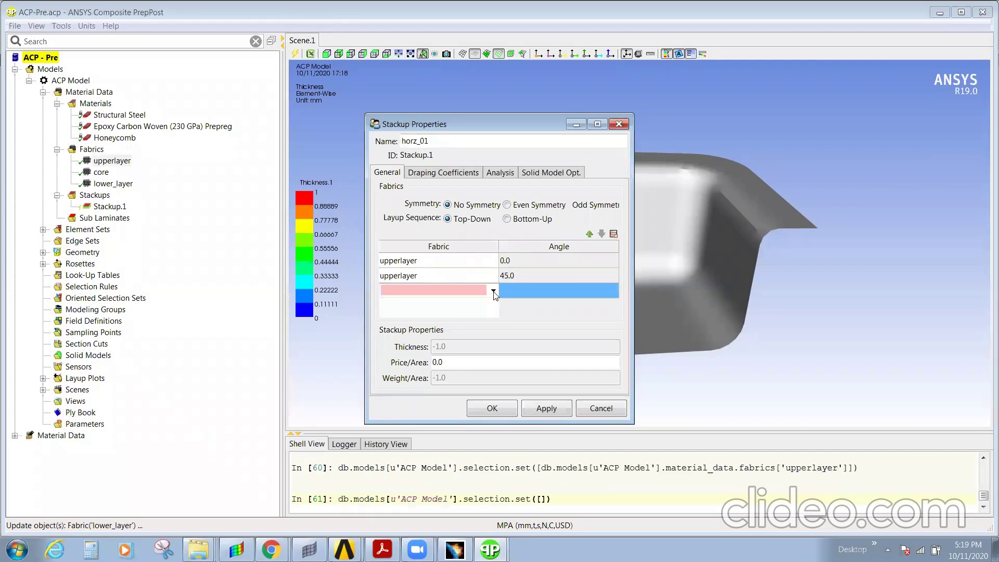
pyautogui.click(436, 324)
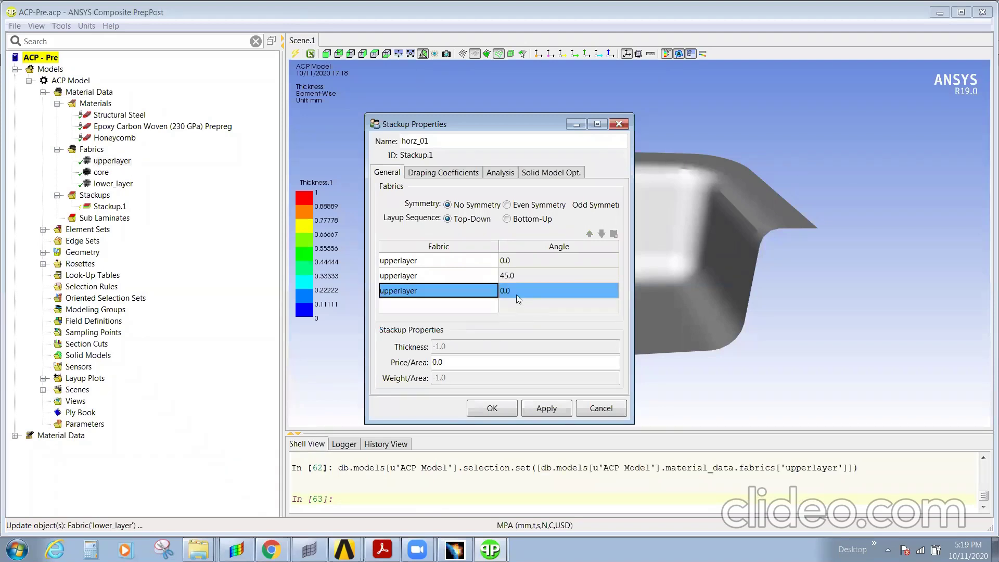
pyautogui.write('90')
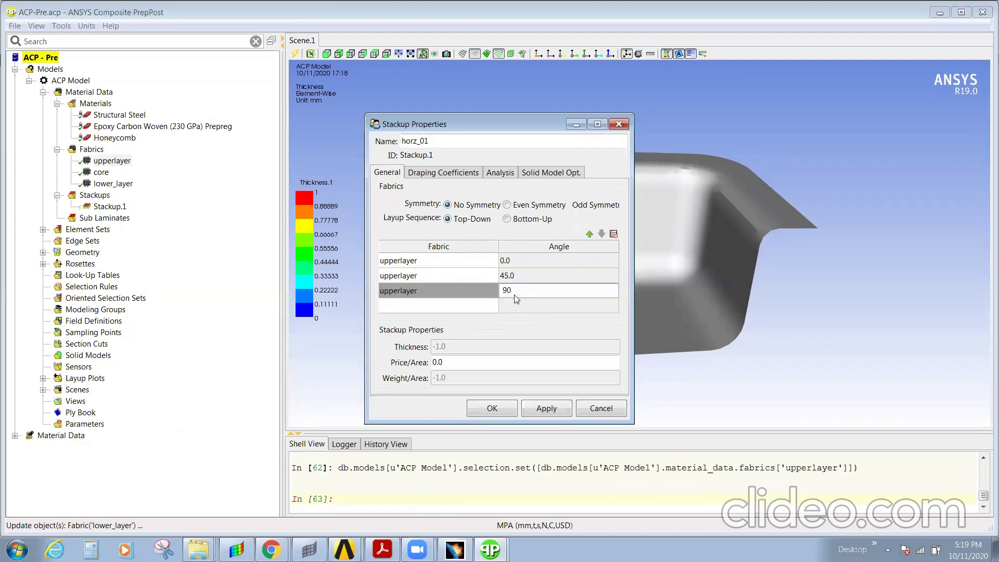
# Add a fourth upperlayer ply at -45 degrees to the horz_01 stackup and accept its properties
pyautogui.click(481, 307)
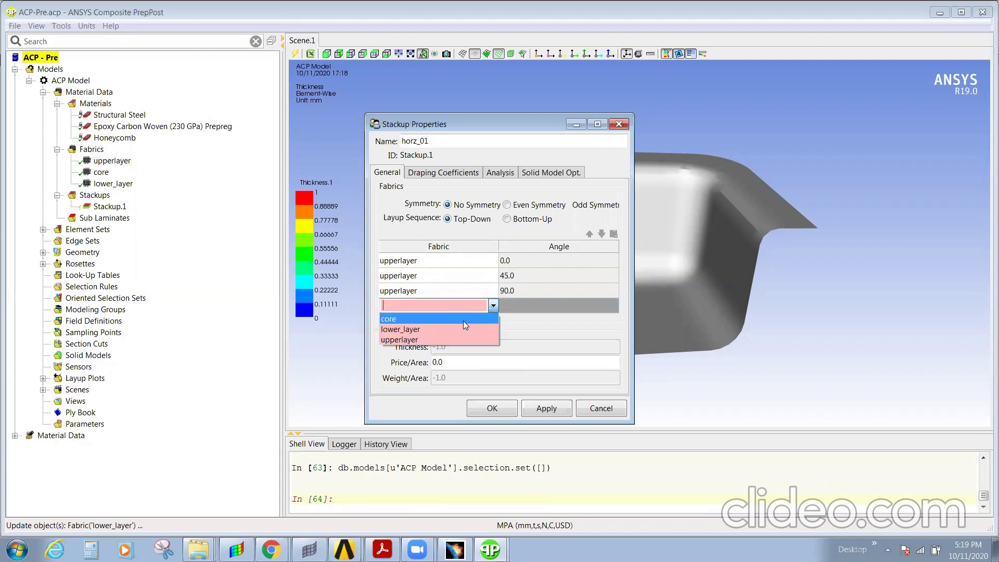
pyautogui.click(465, 339)
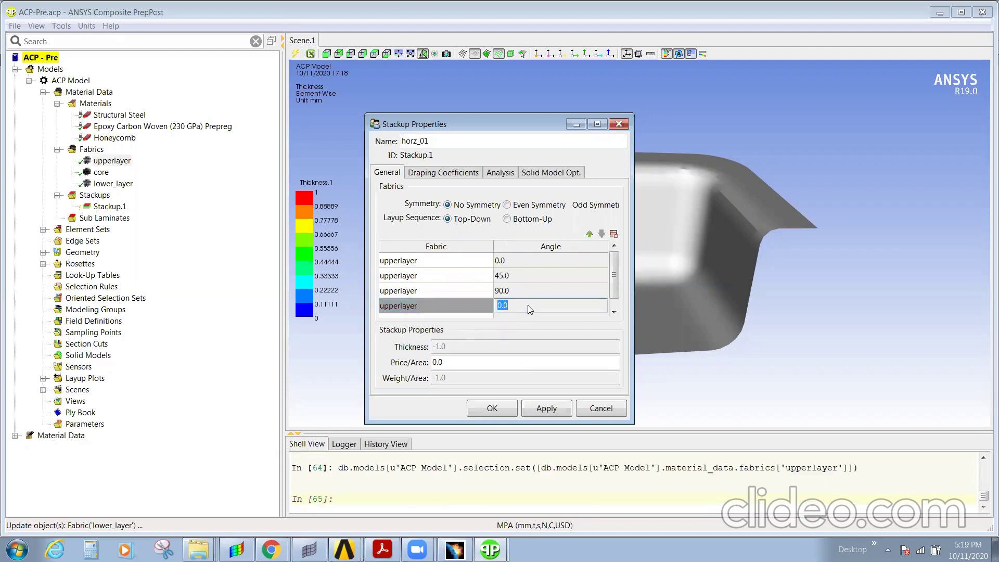
pyautogui.write('-45')
pyautogui.press('Return')
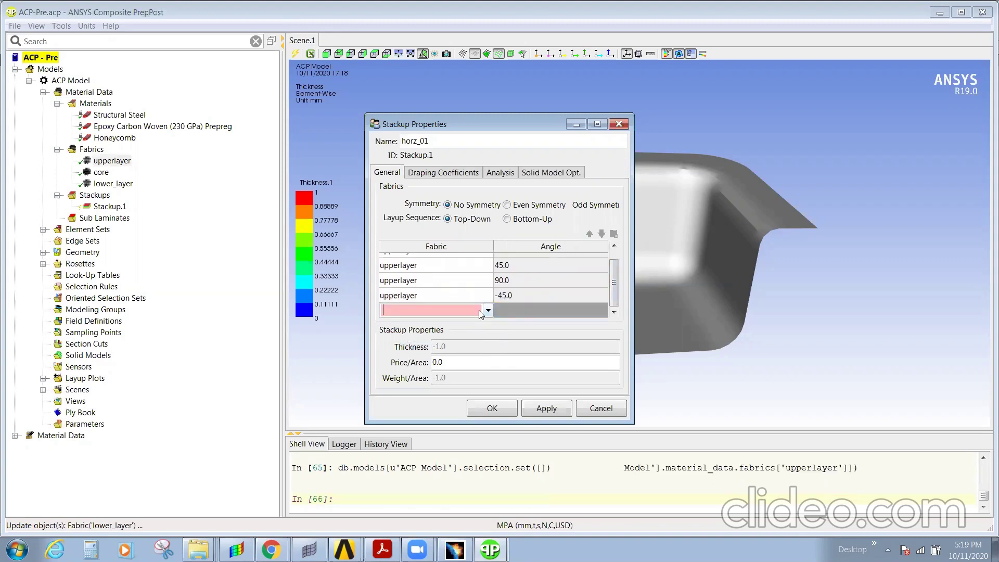
pyautogui.click(487, 310)
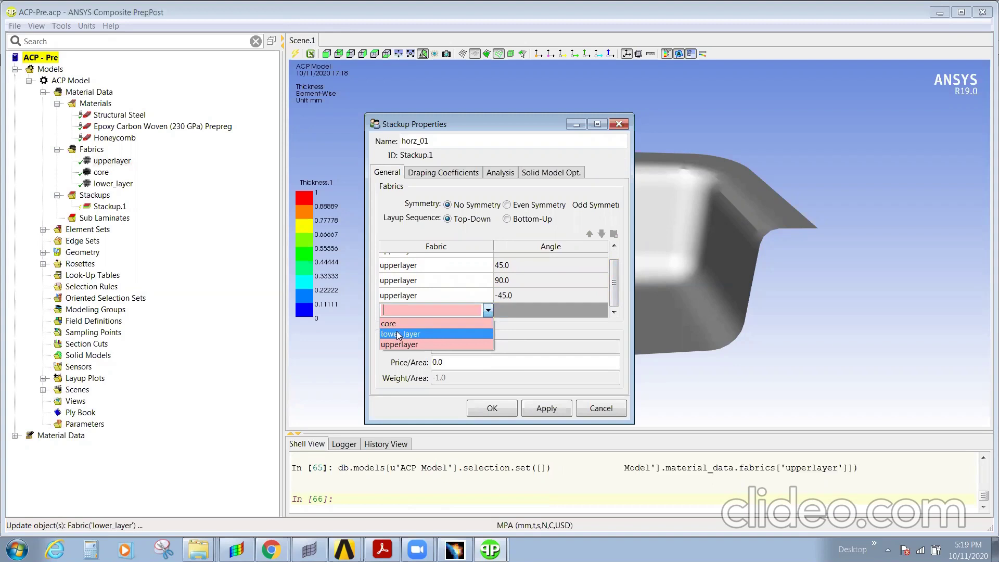
pyautogui.click(629, 255)
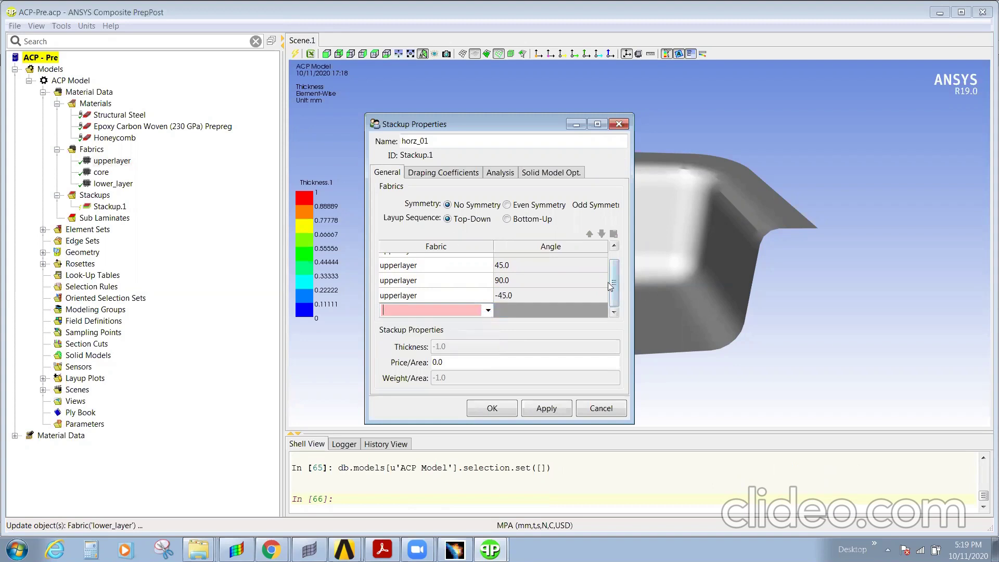
pyautogui.scroll(1, 517, 294)
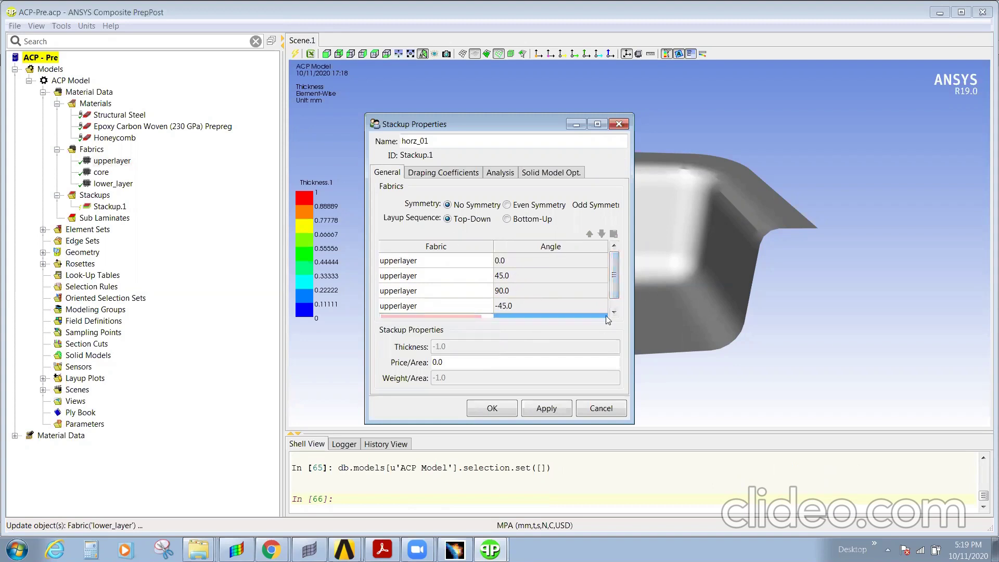
pyautogui.scroll(-1, 617, 291)
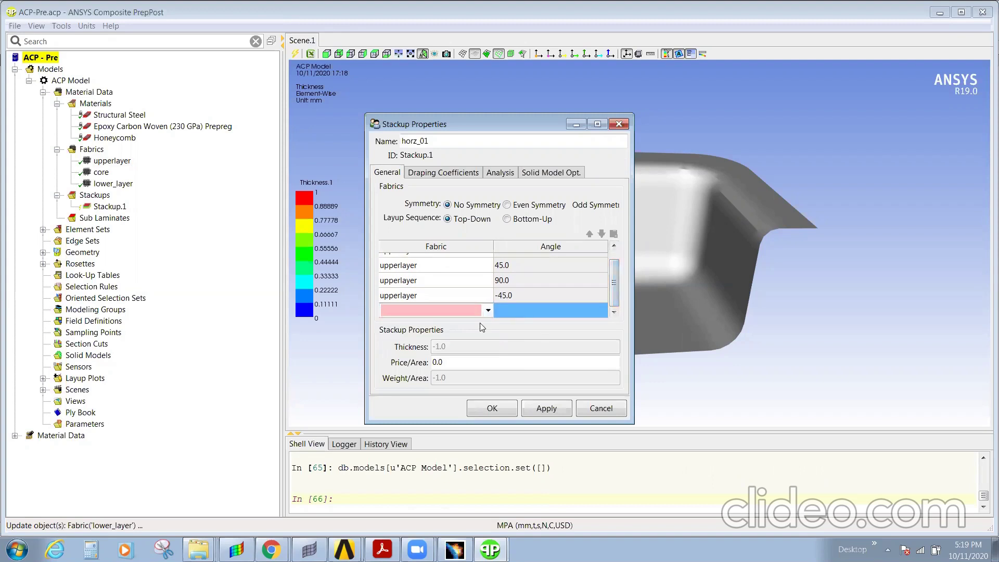
pyautogui.click(541, 409)
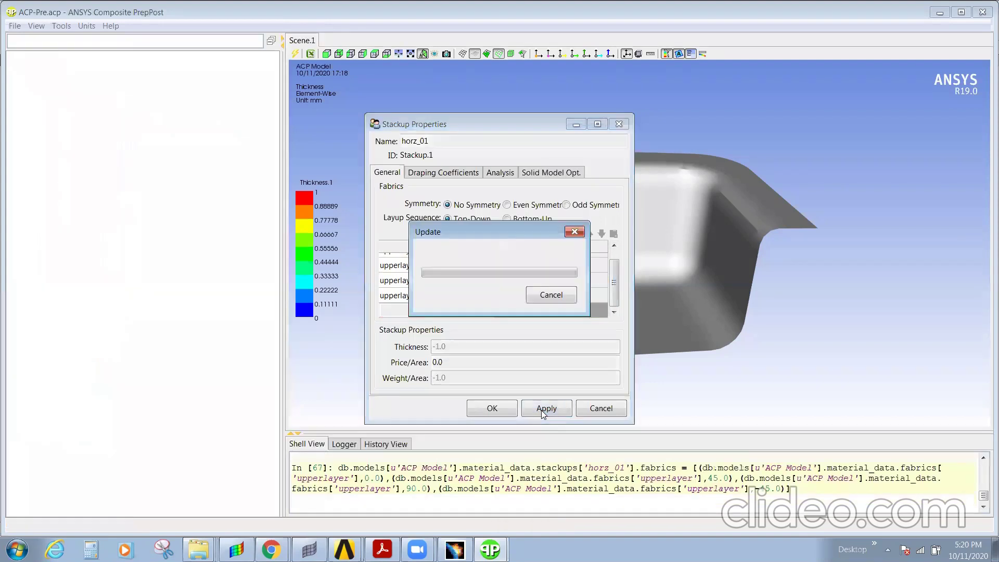
pyautogui.click(487, 409)
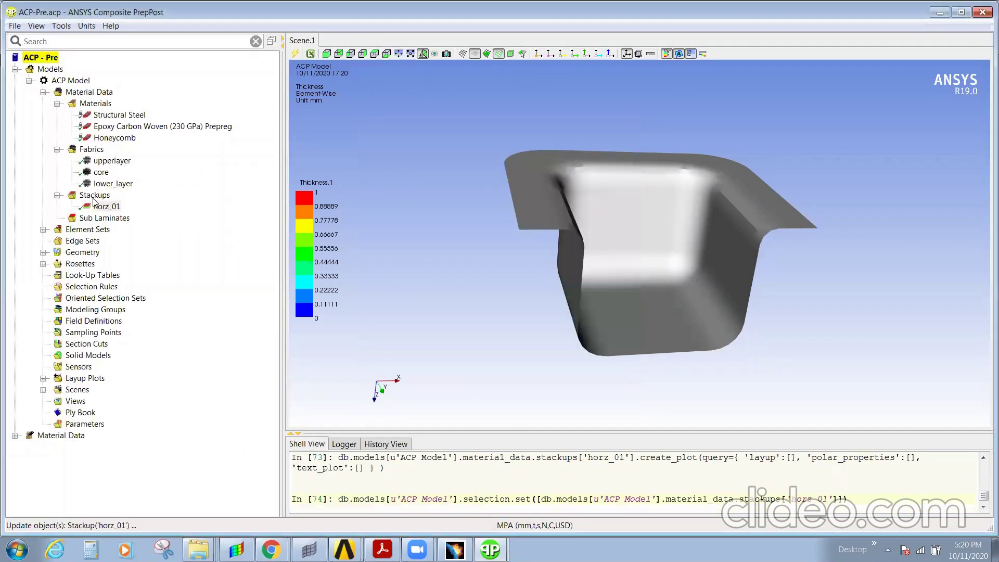
# Create a second stackup in the material data and name it vertical
pyautogui.rightClick(88, 195)
pyautogui.click(159, 199)
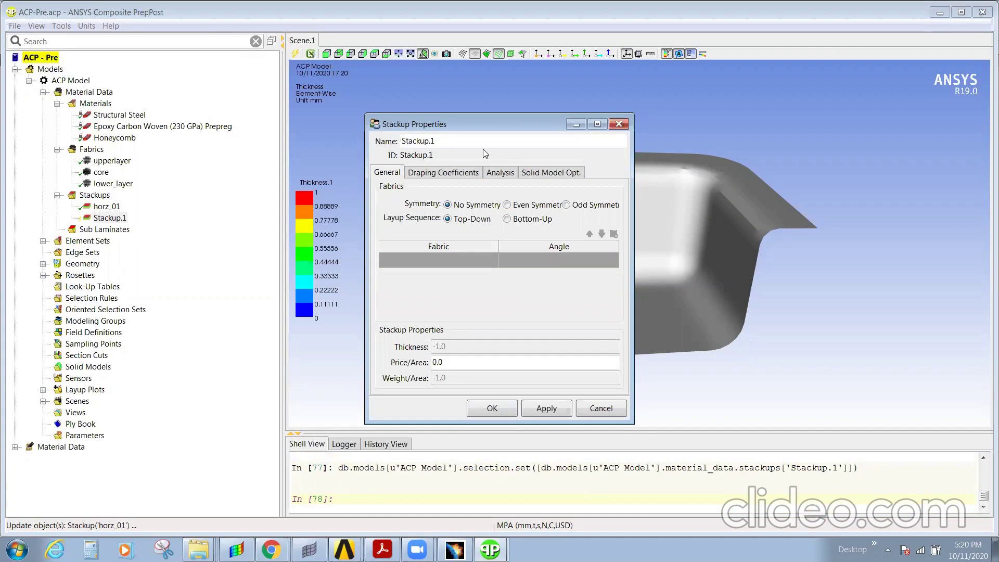
pyautogui.press('BackSpace')
# Set the first ply of the vertical stackup to the upperlayer fabric at an angle of 90 degrees
pyautogui.click(471, 260)
pyautogui.click(484, 261)
pyautogui.click(492, 263)
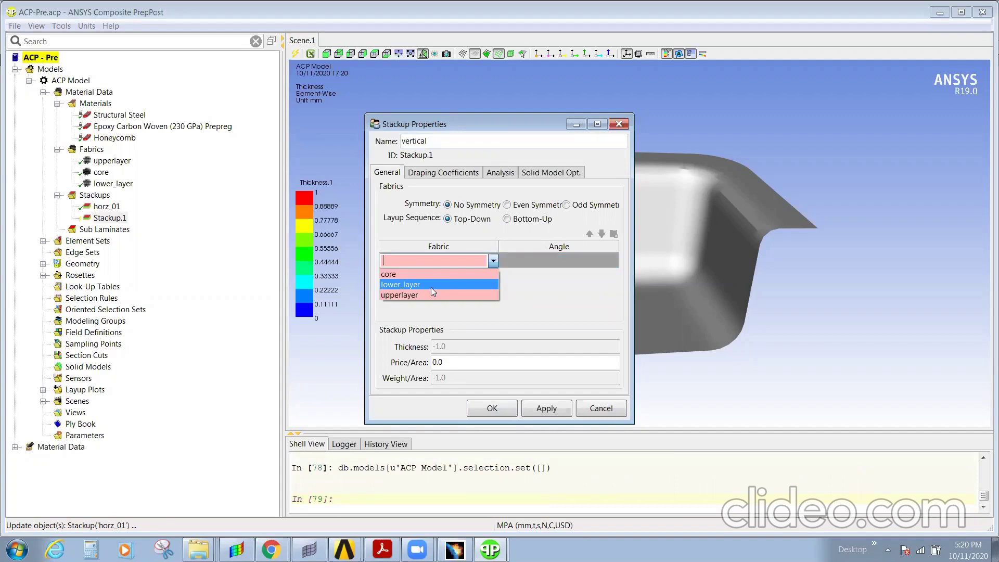
pyautogui.click(432, 294)
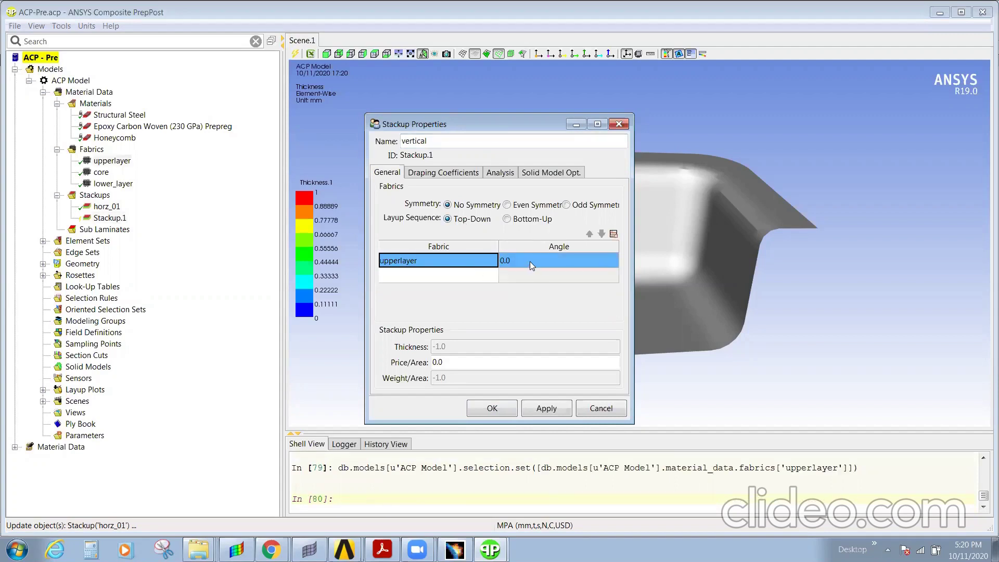
pyautogui.click(488, 276)
pyautogui.click(517, 259)
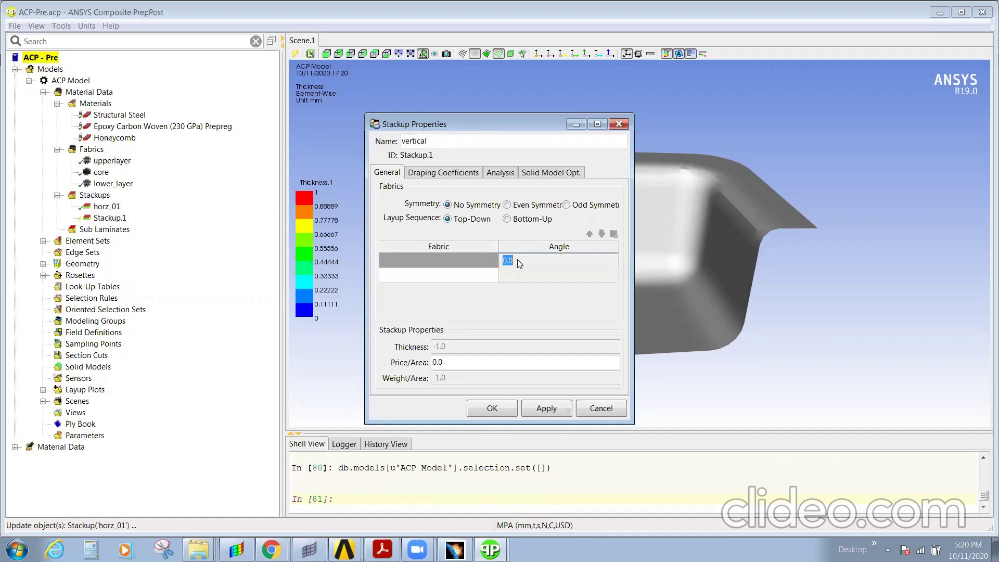
pyautogui.write('90')
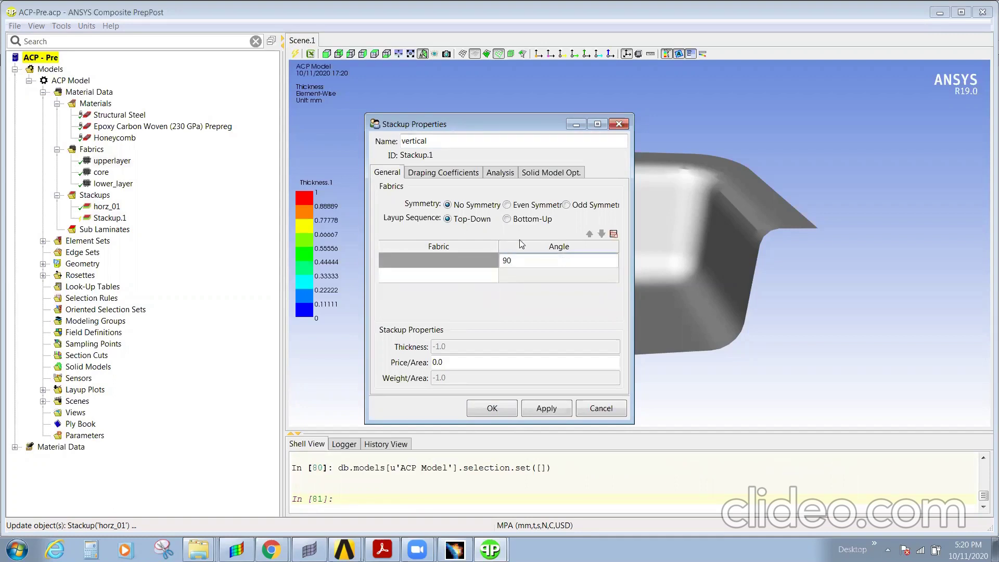
pyautogui.click(486, 277)
pyautogui.click(492, 260)
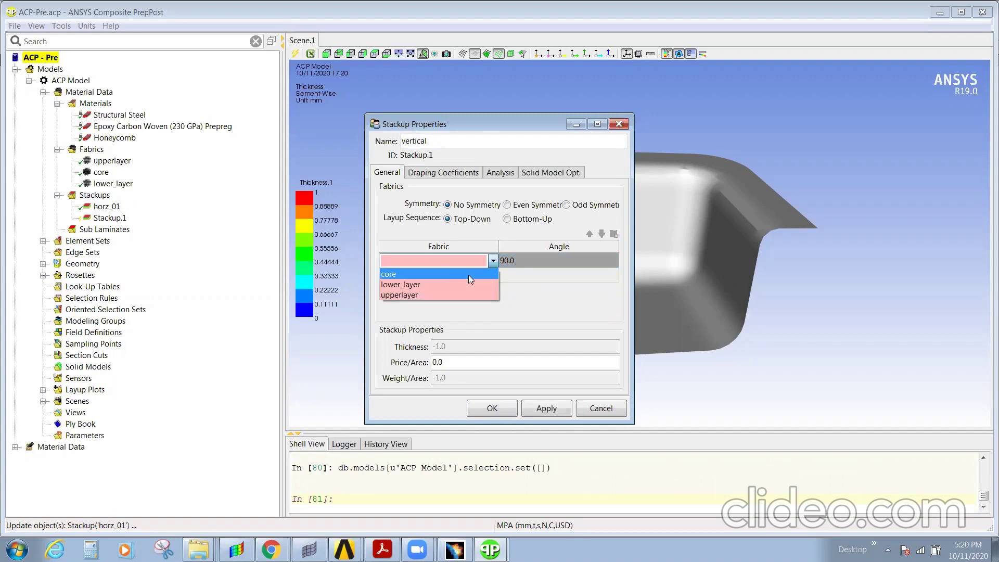
pyautogui.click(449, 295)
# Add a second upperlayer ply at 45 degrees to the vertical stackup
pyautogui.click(489, 277)
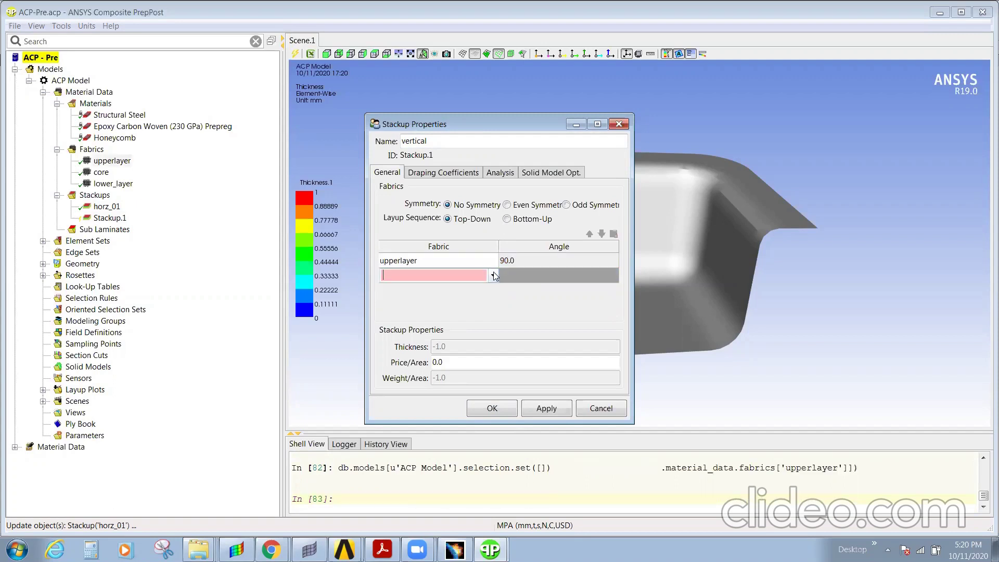
pyautogui.click(493, 275)
pyautogui.click(420, 308)
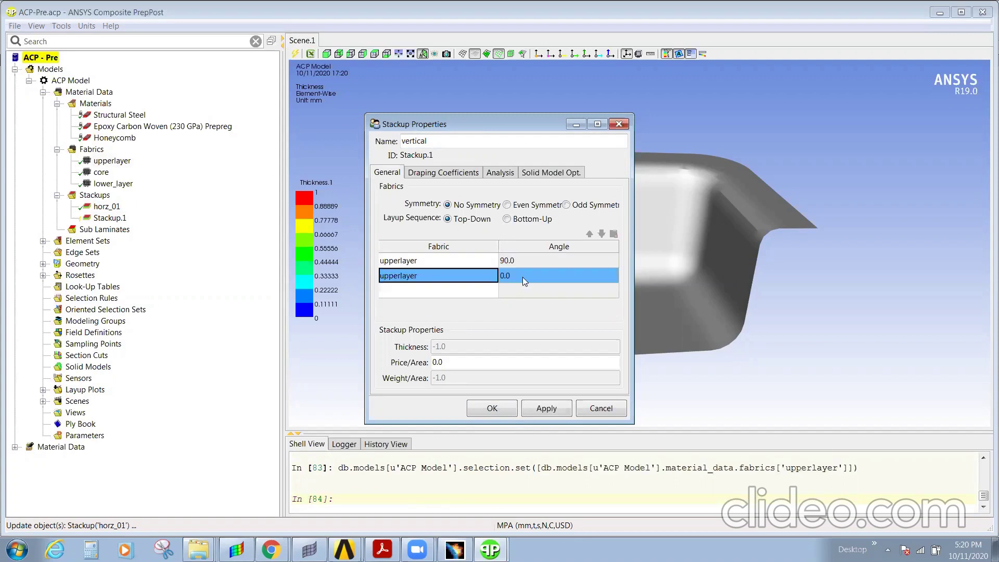
pyautogui.click(522, 276)
pyautogui.write('45')
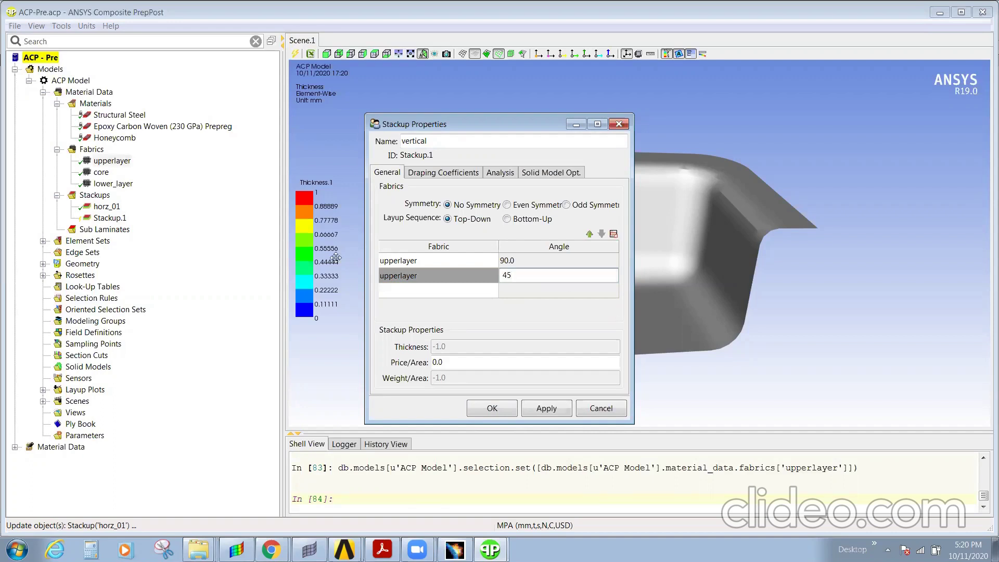
# Add a third upperlayer ply at 0 degrees to the vertical stackup
pyautogui.click(460, 290)
pyautogui.click(493, 290)
pyautogui.click(493, 289)
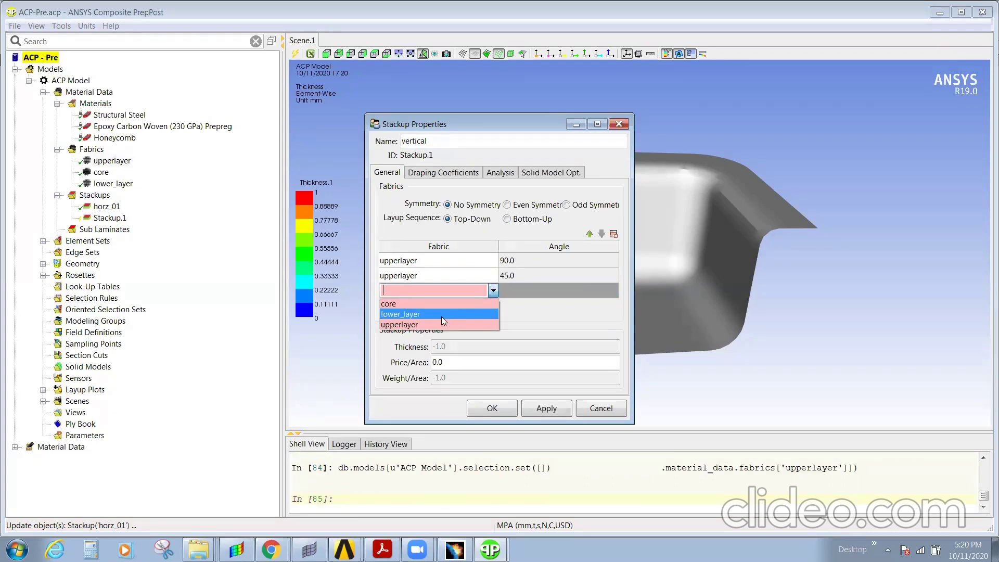
pyautogui.click(441, 324)
pyautogui.click(555, 289)
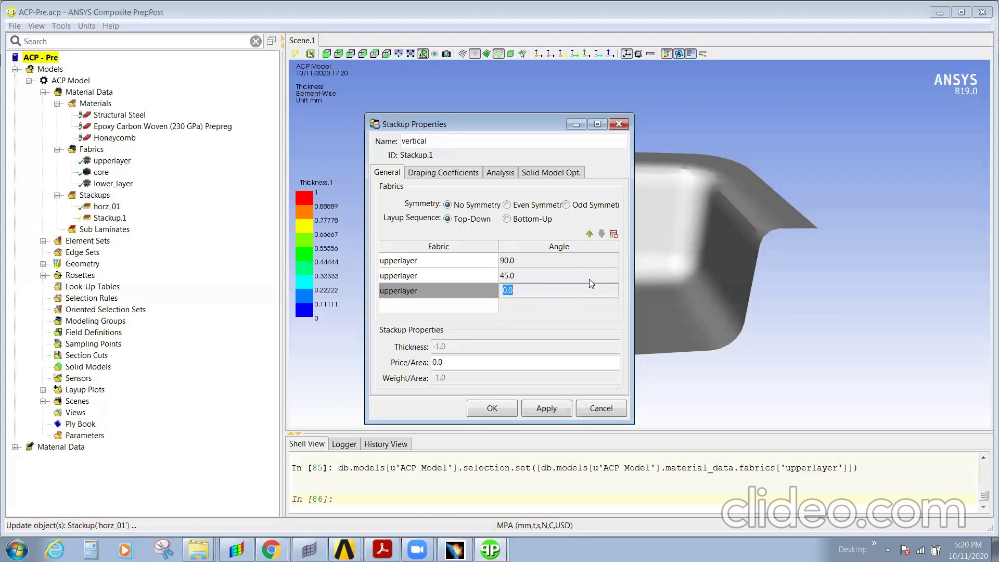
pyautogui.write('0')
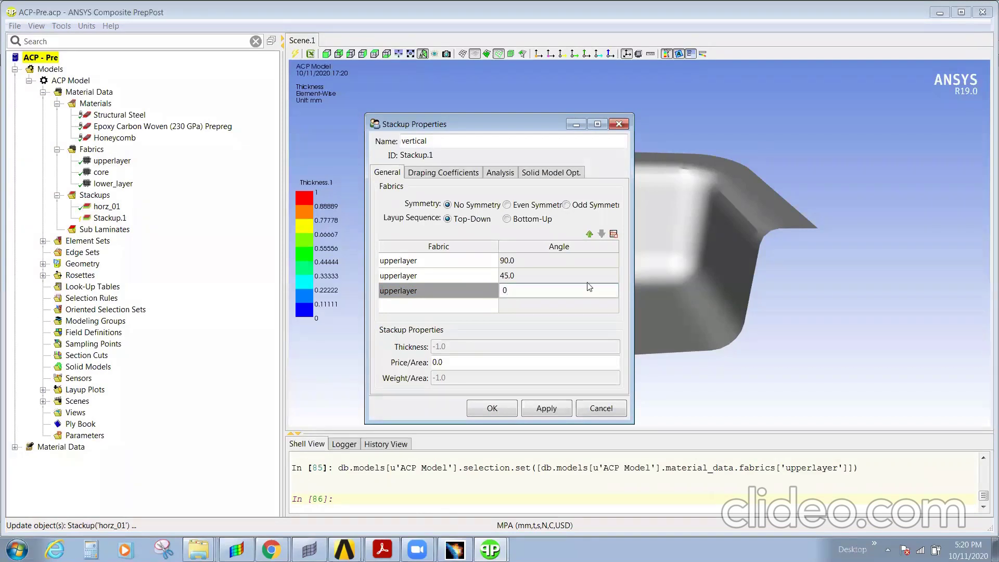
# Add a fourth upperlayer ply at -45 degrees to the vertical stackup and accept its properties
pyautogui.click(494, 311)
pyautogui.click(493, 307)
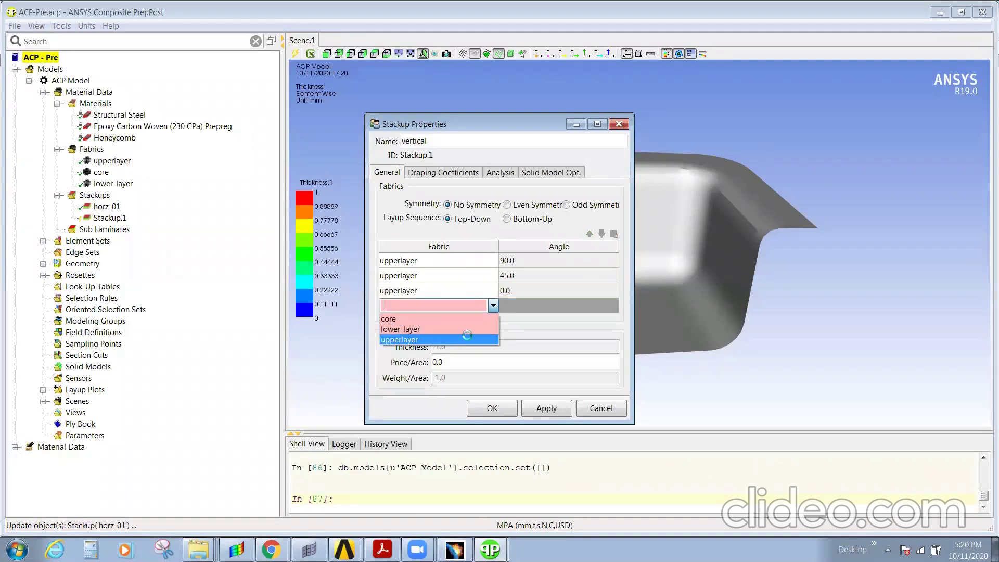
pyautogui.click(457, 337)
pyautogui.click(535, 301)
pyautogui.write('-45')
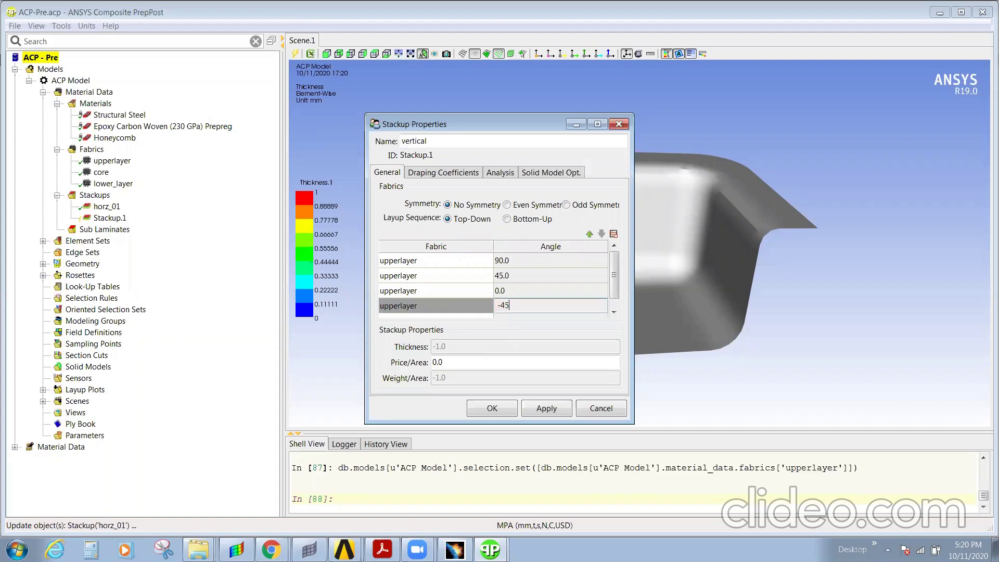
pyautogui.click(547, 409)
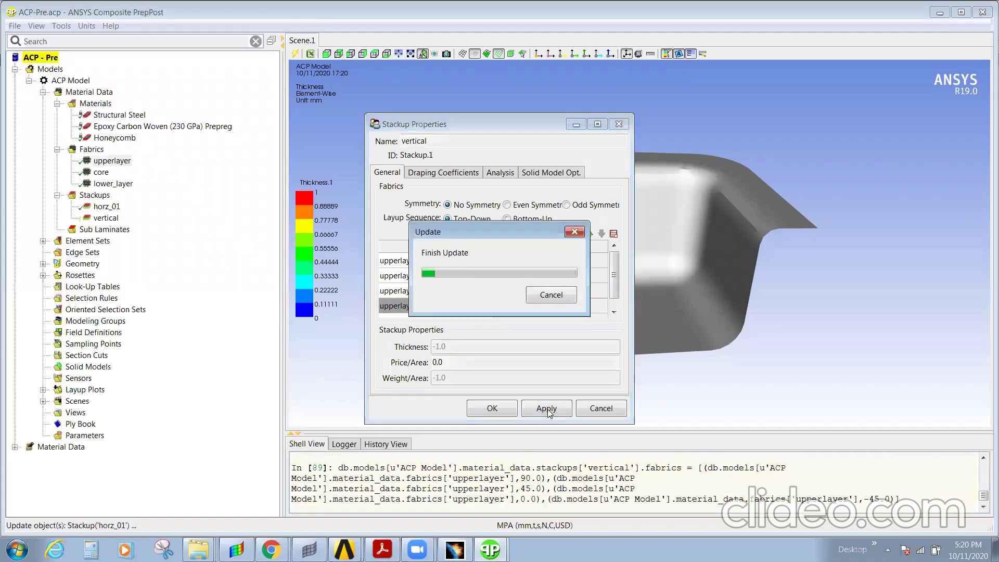
pyautogui.click(492, 408)
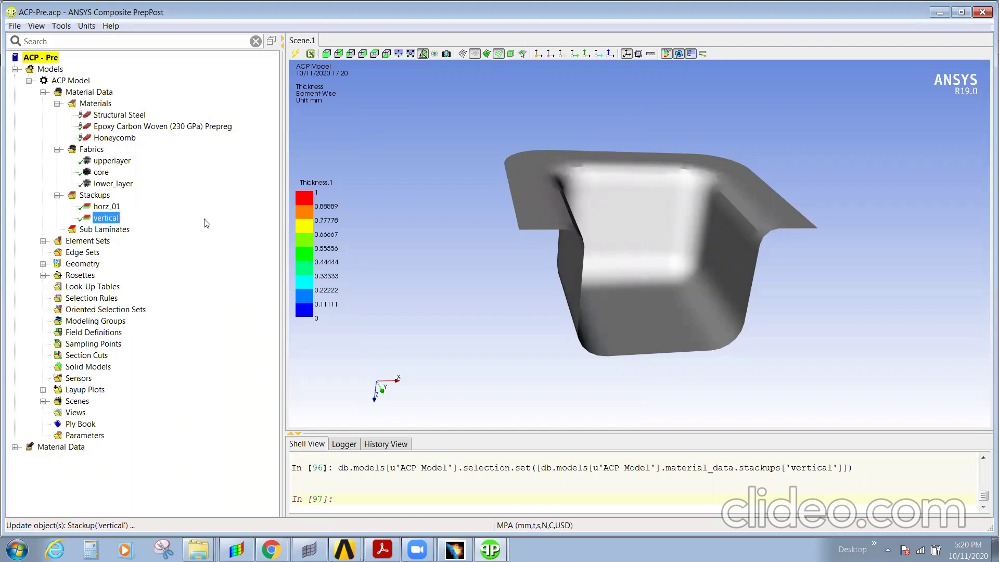
# Select the All_Elements element set to highlight it on the shell model, and update it
pyautogui.click(111, 230)
pyautogui.click(96, 241)
pyautogui.click(43, 241)
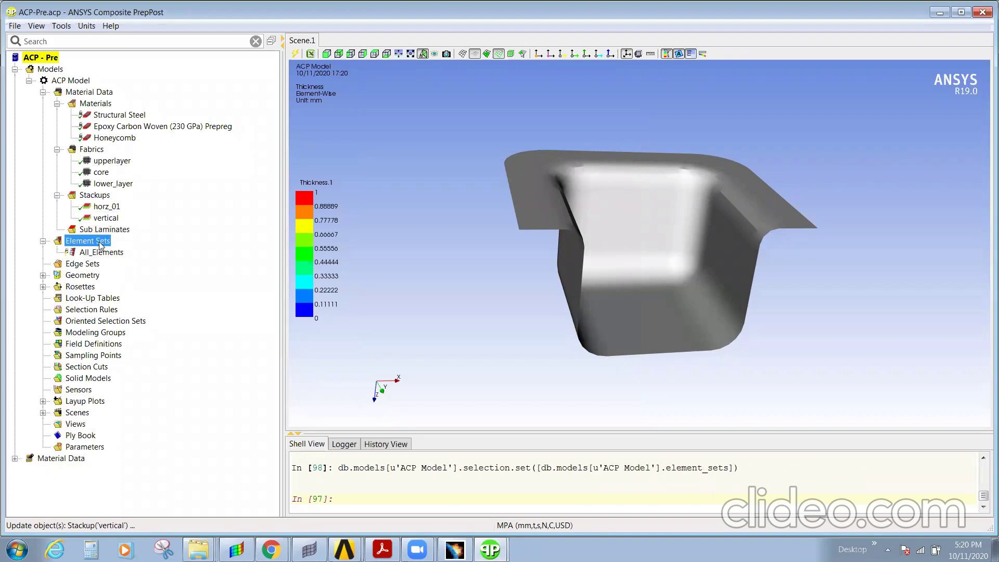
pyautogui.click(102, 253)
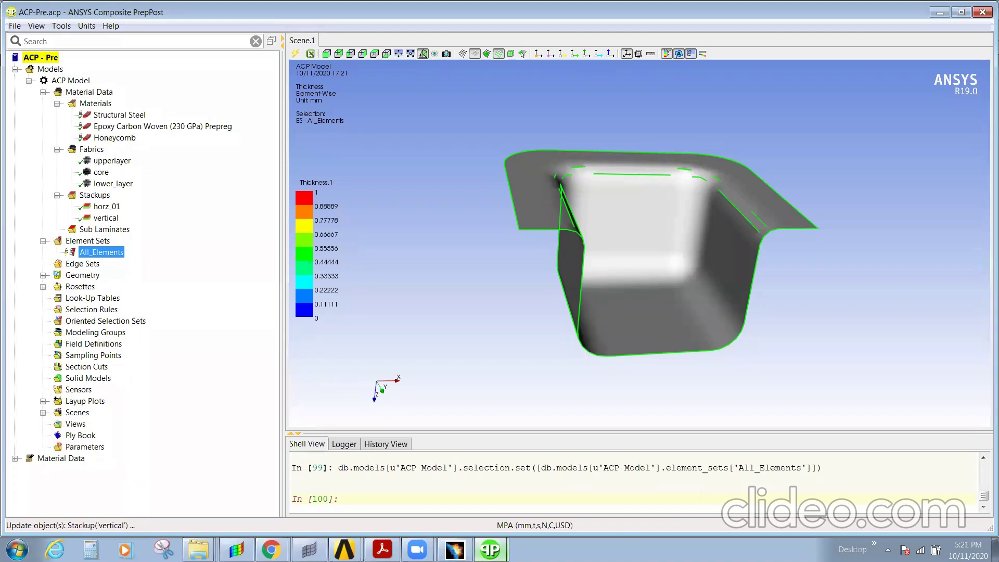
pyautogui.moveTo(646, 239); pyautogui.dragTo(532, 235, button='middle')
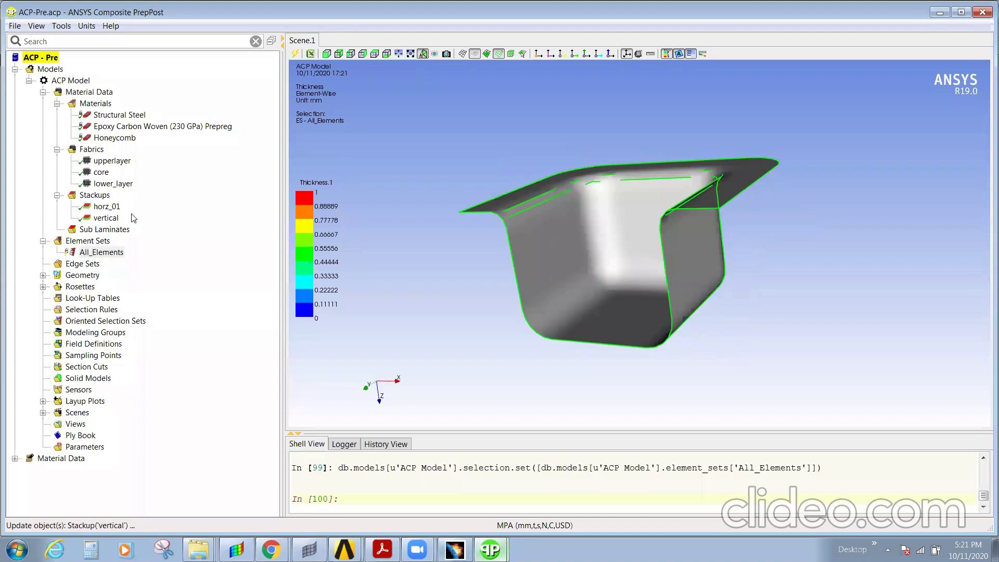
pyautogui.rightClick(89, 252)
pyautogui.click(119, 266)
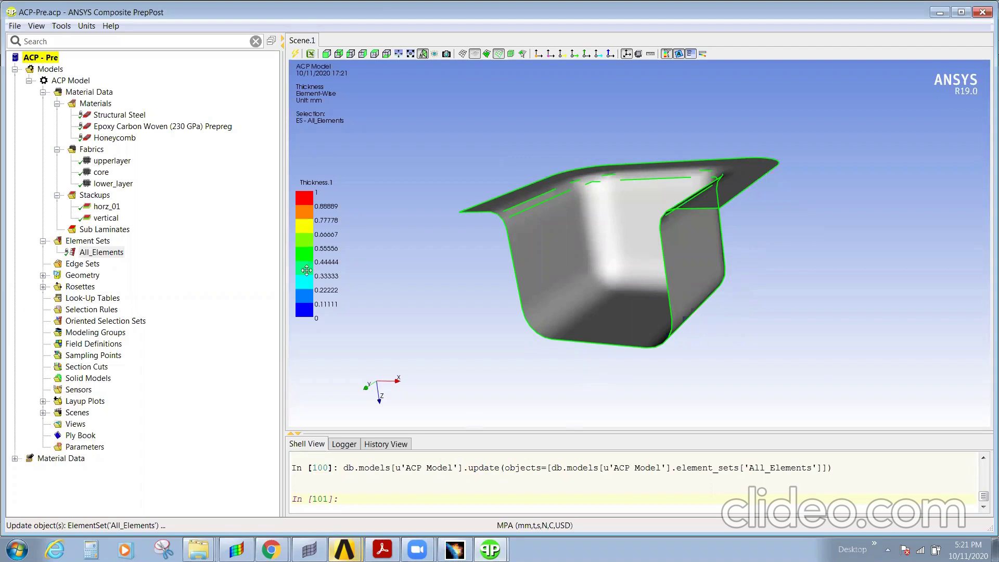
# Create a second rosette of parallel type with its origin picked on the shell's floor at (-2.1167,-18.1429,32.6390)
pyautogui.click(79, 275)
pyautogui.click(79, 286)
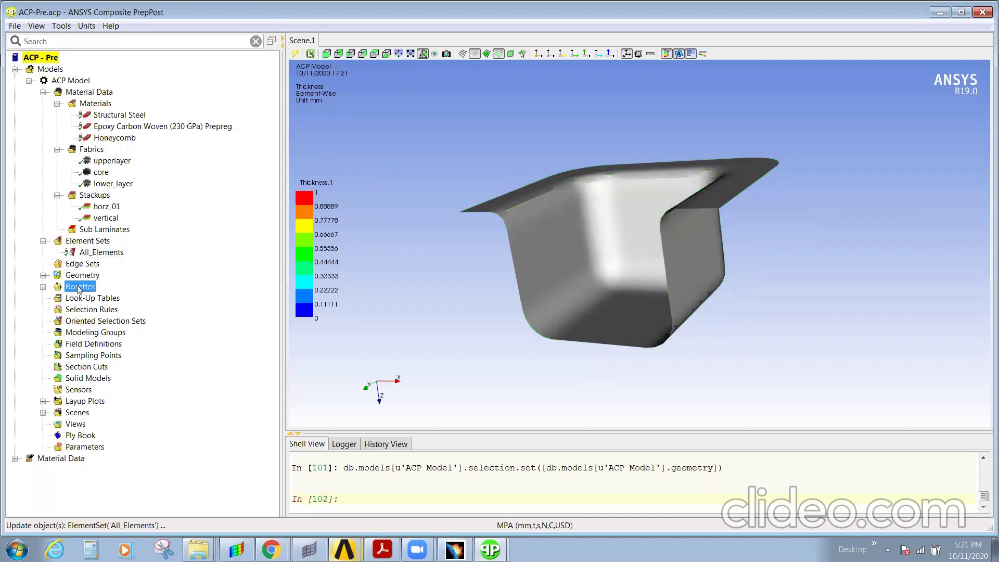
pyautogui.click(43, 286)
pyautogui.click(92, 297)
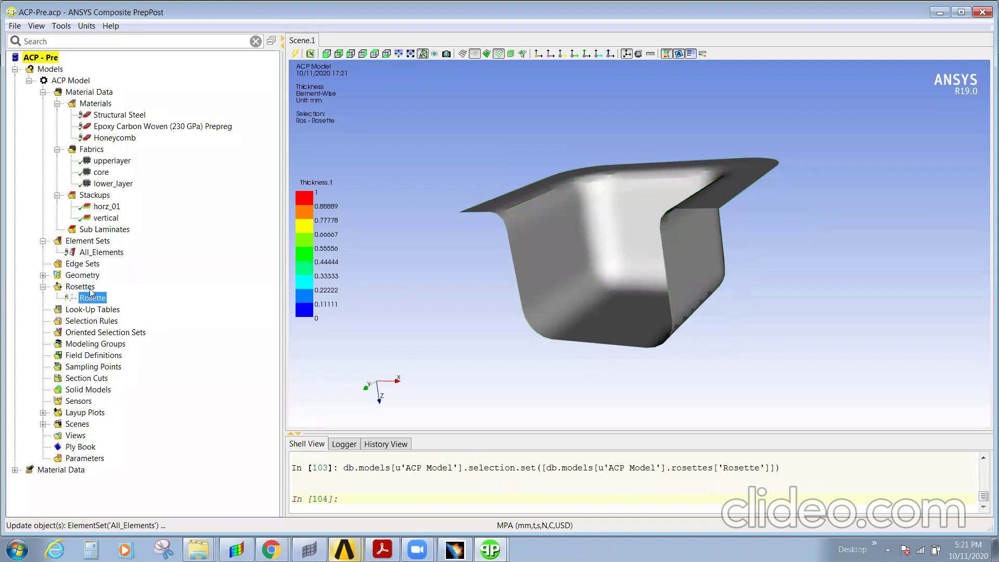
pyautogui.rightClick(84, 286)
pyautogui.click(131, 292)
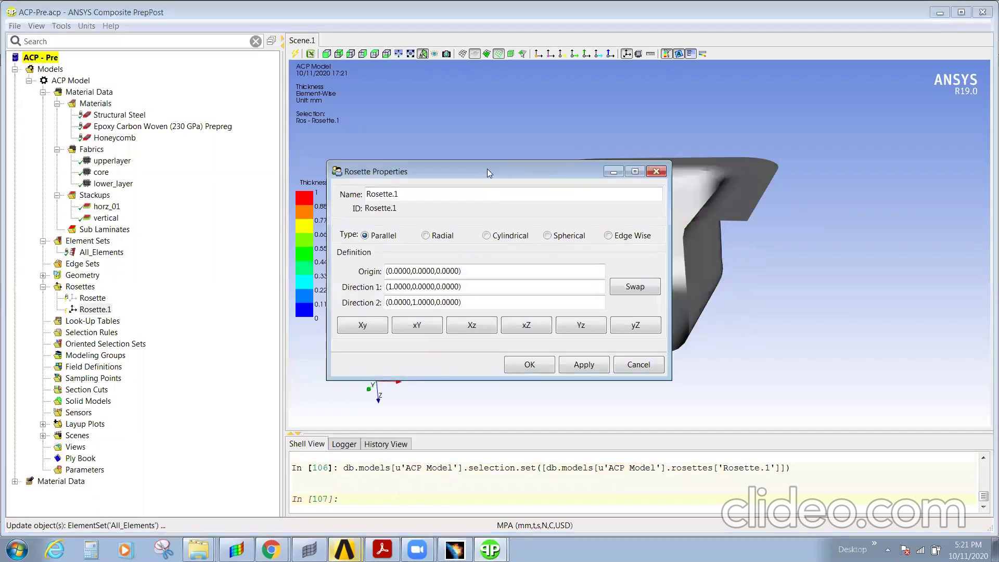
pyautogui.moveTo(458, 167); pyautogui.dragTo(168, 163)
pyautogui.click(217, 262)
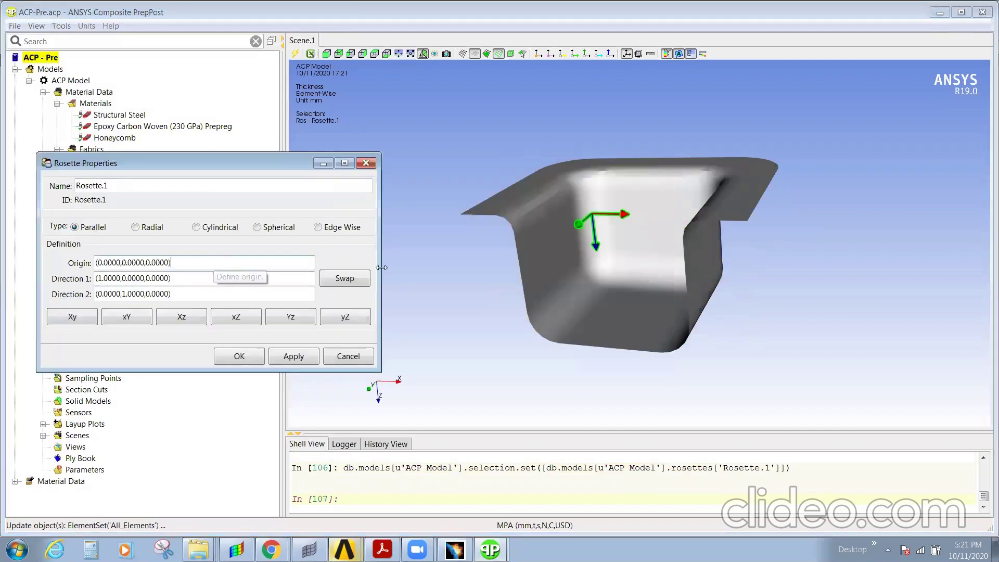
pyautogui.click(628, 316)
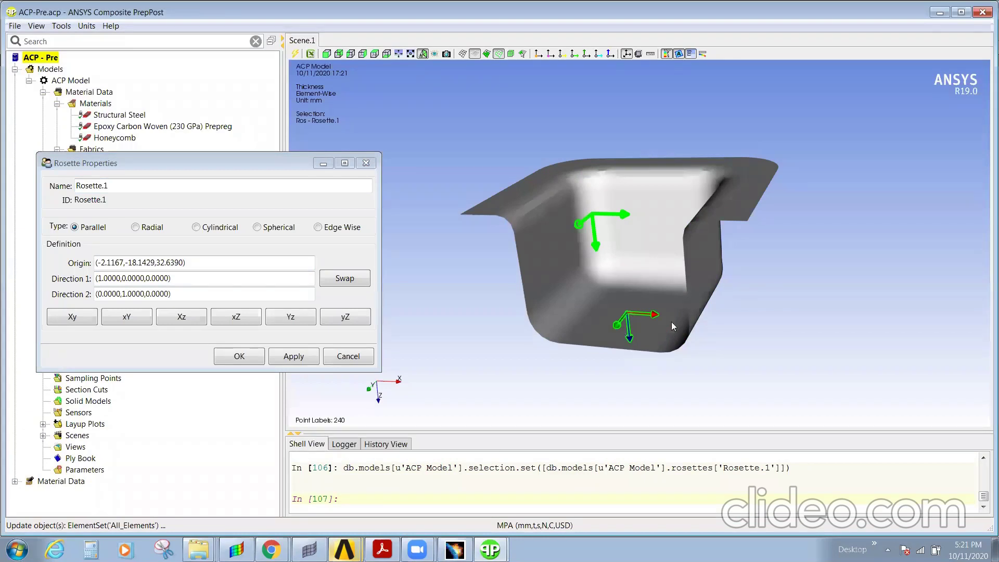
# Set the new rosette's Direction 1 to (0.0000,0.0000,1.0000)
pyautogui.moveTo(687, 295); pyautogui.dragTo(736, 279)
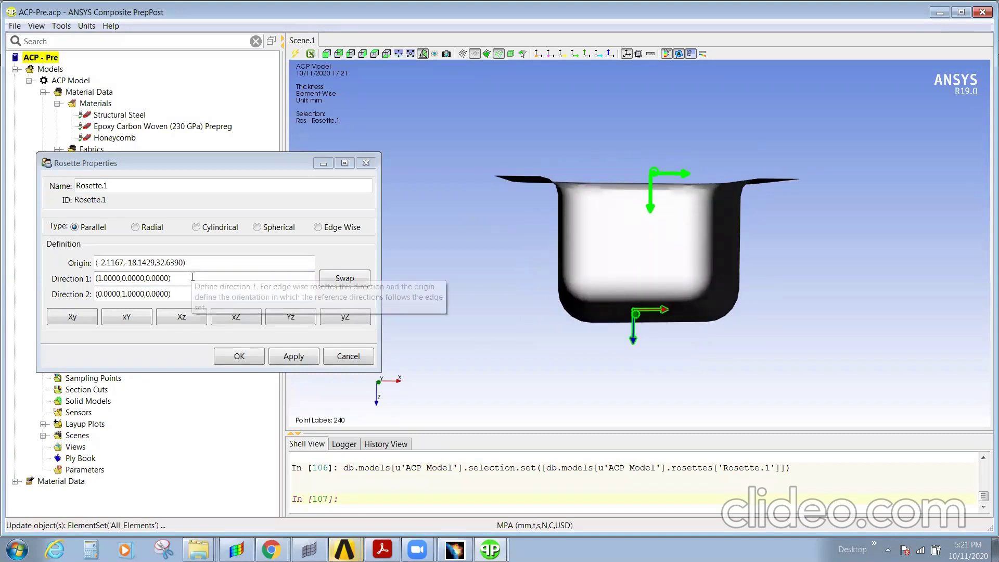
pyautogui.click(172, 279)
pyautogui.click(658, 308)
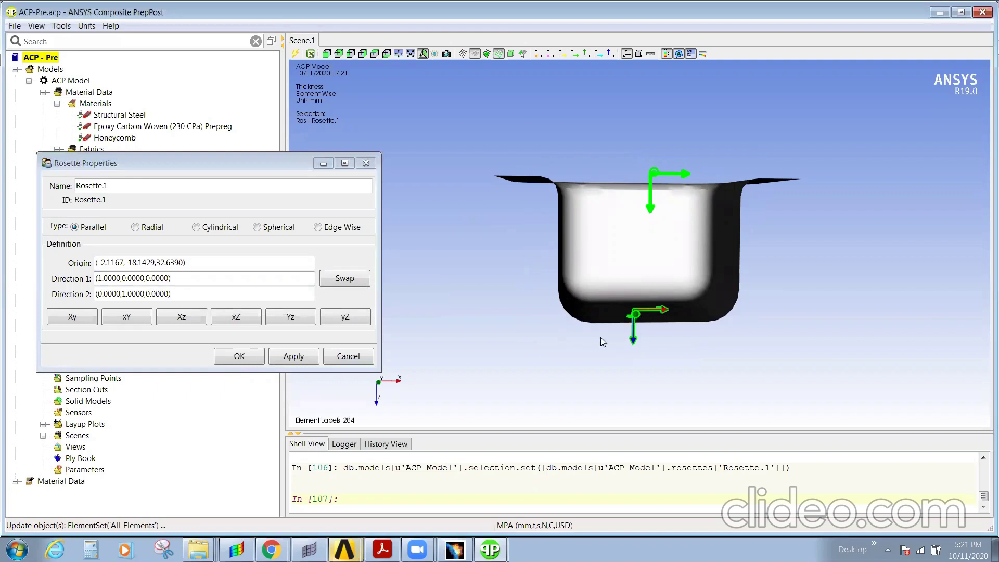
pyautogui.click(172, 281)
pyautogui.press('BackSpace')
pyautogui.write('1')
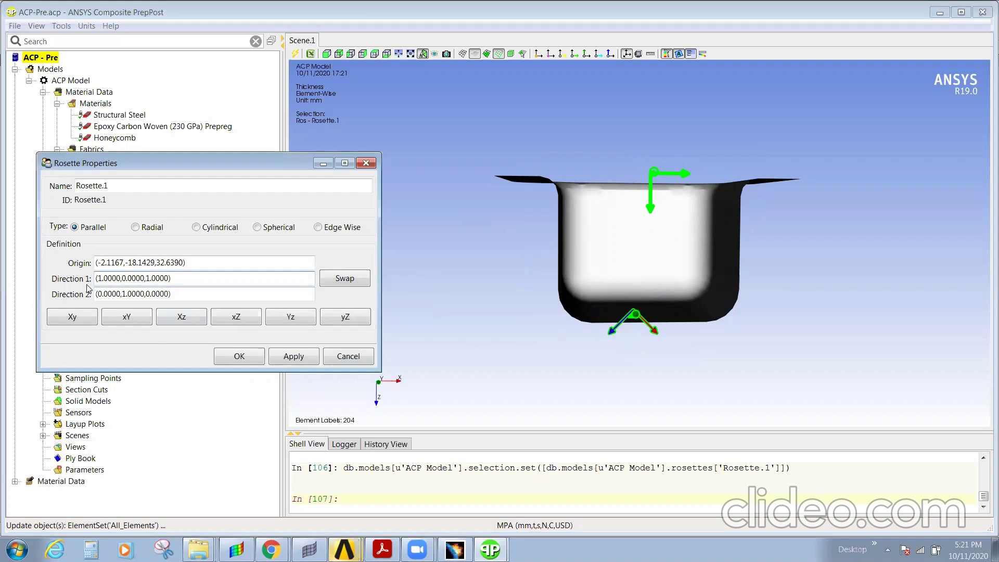
pyautogui.click(98, 278)
pyautogui.press('Delete')
pyautogui.write('0')
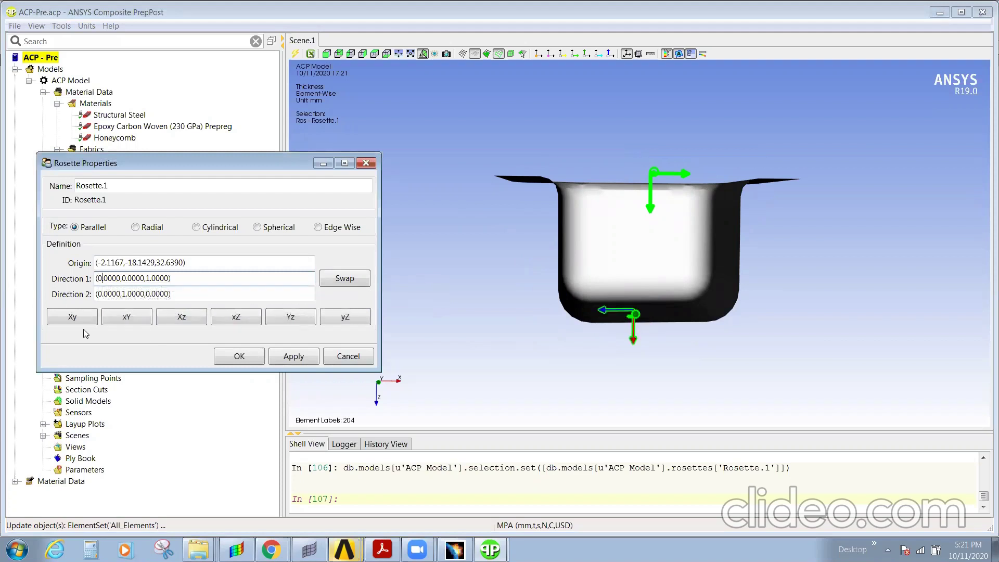
# Set the new rosette's Direction 2 to (1.0000,0.0000,0.0000), apply it and accept the rosette properties
pyautogui.click(123, 293)
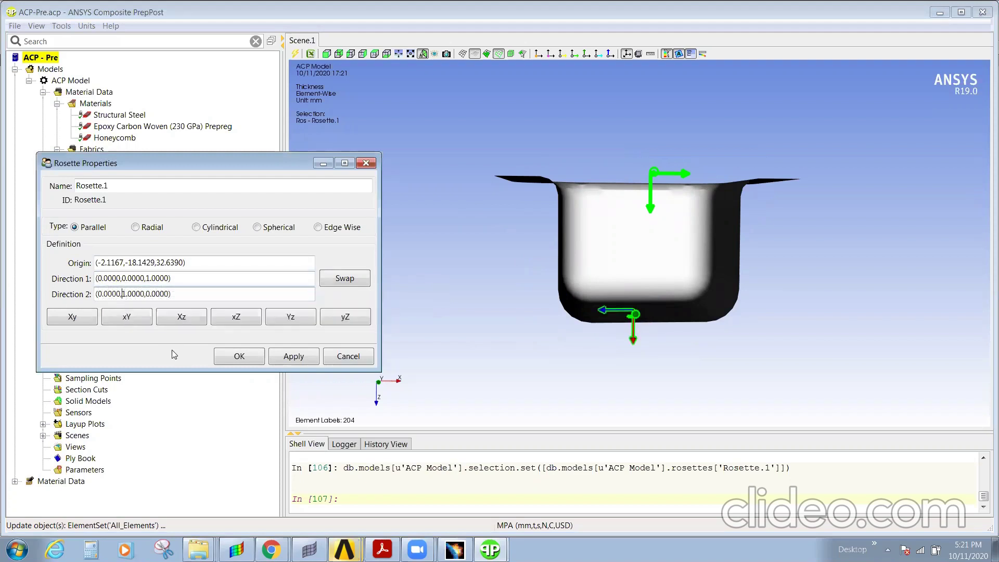
pyautogui.press('Delete')
pyautogui.press('Delete')
pyautogui.write('0.')
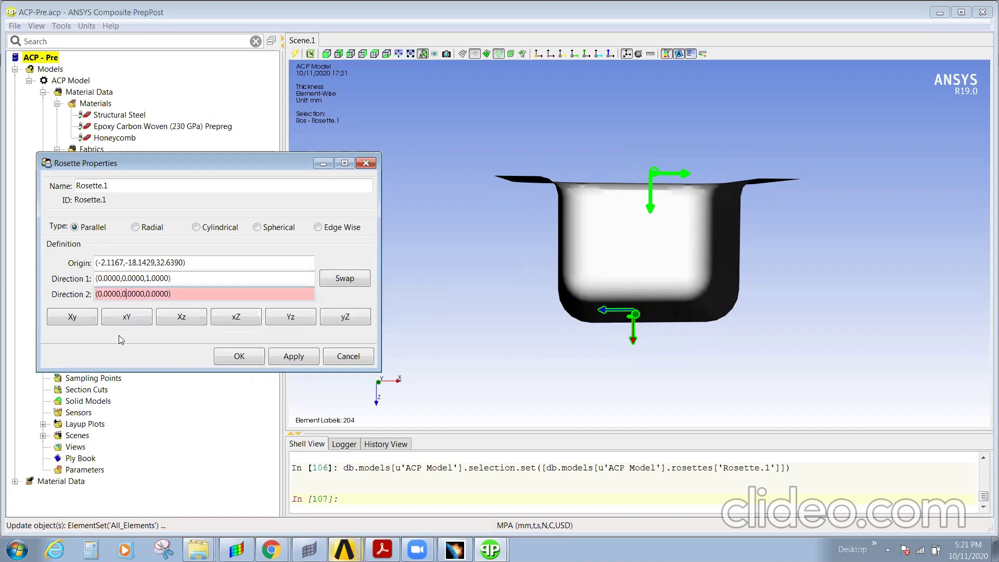
pyautogui.click(99, 293)
pyautogui.press('Delete')
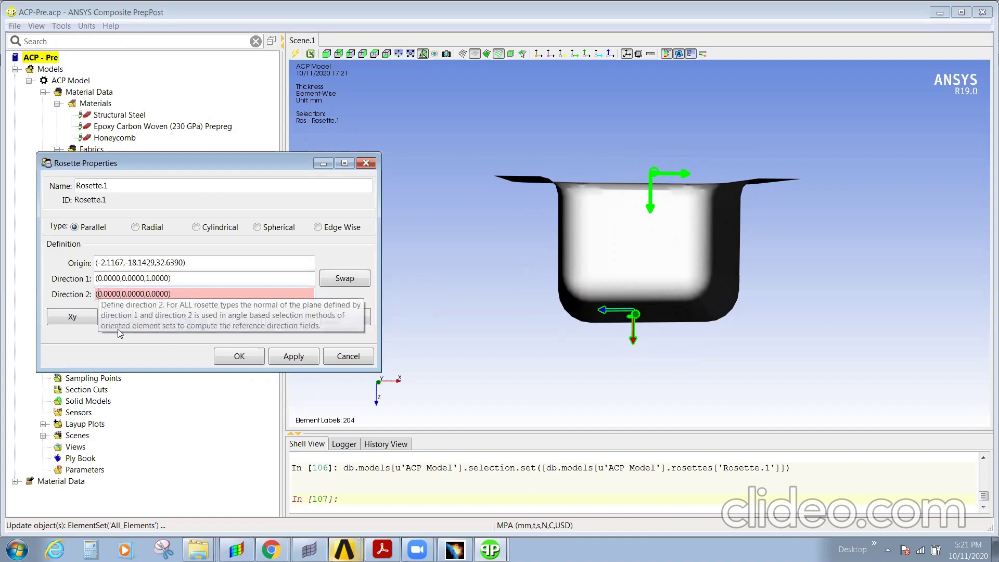
pyautogui.write('21')
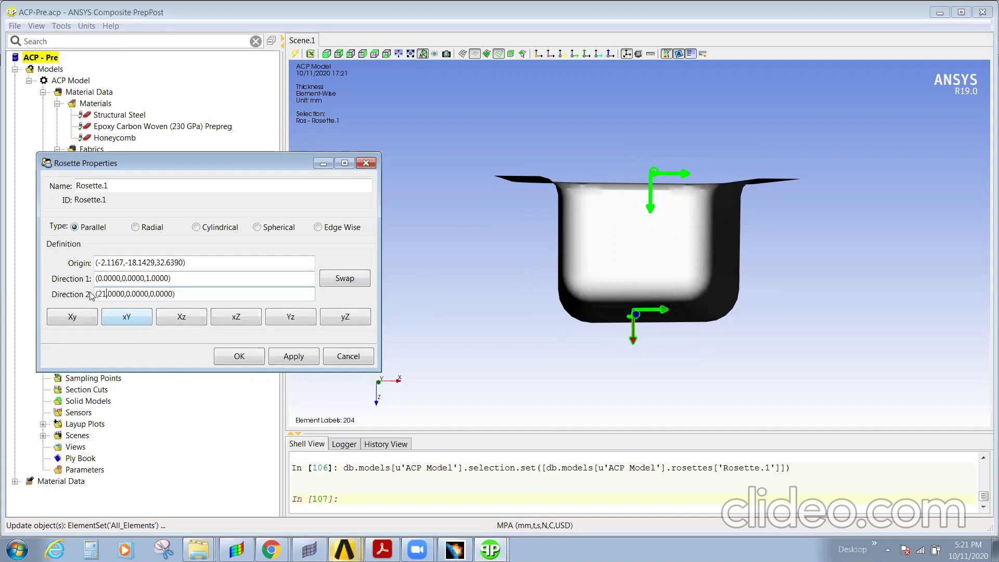
pyautogui.press('Left')
pyautogui.press('BackSpace')
pyautogui.click(289, 358)
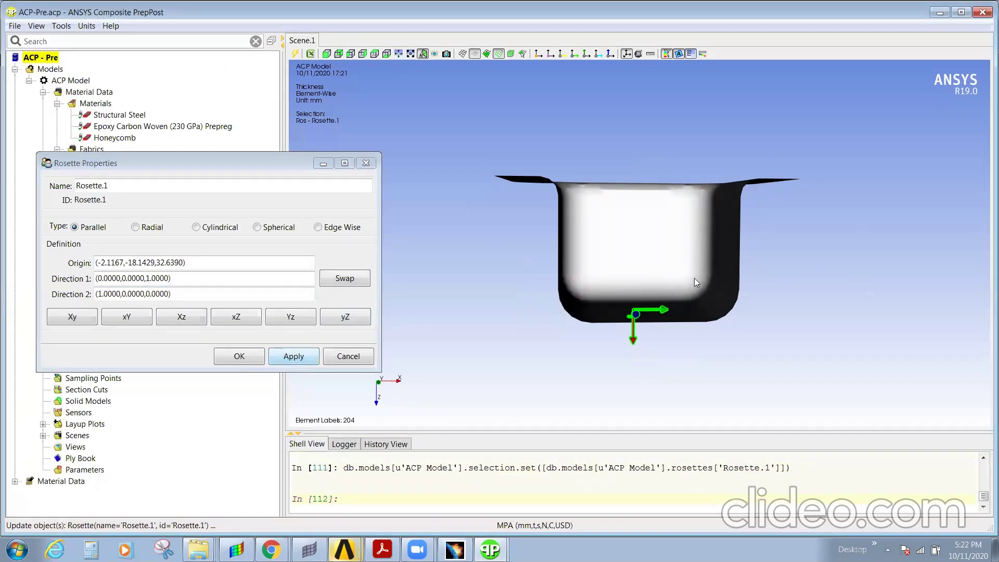
pyautogui.click(263, 362)
# Create an oriented selection set and assign the All_Elements element set as its extension
pyautogui.moveTo(624, 343); pyautogui.dragTo(713, 326)
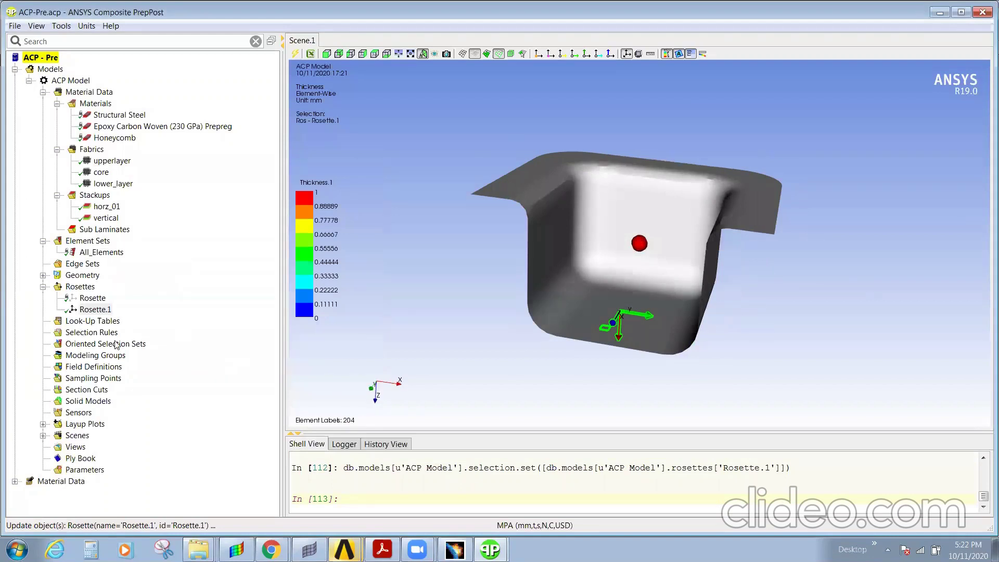
pyautogui.rightClick(87, 342)
pyautogui.click(136, 348)
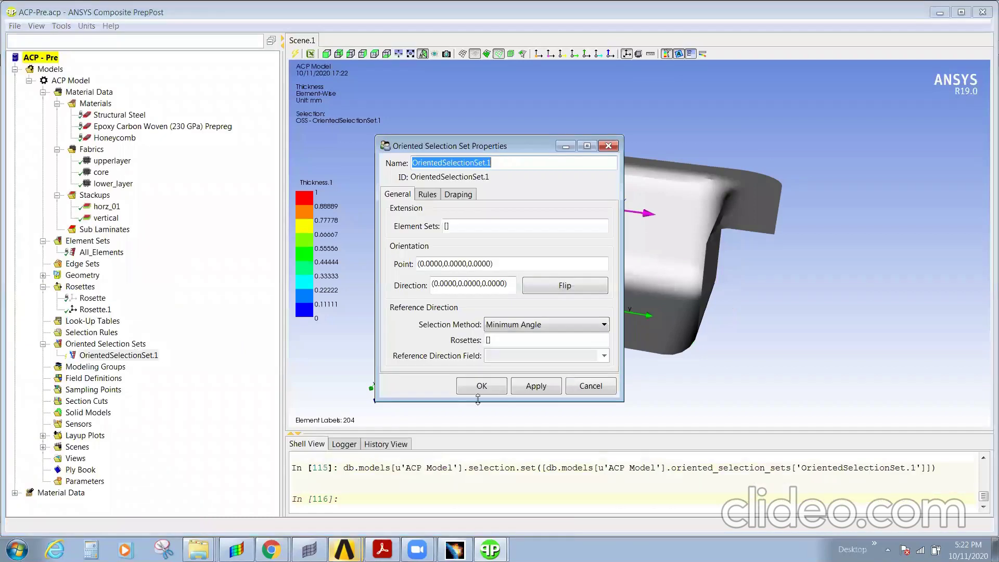
pyautogui.click(590, 264)
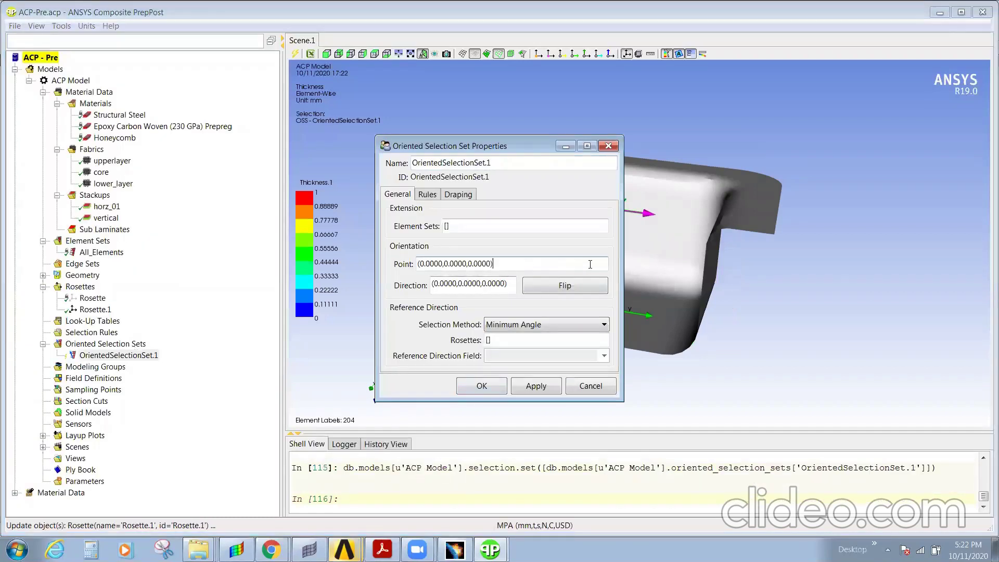
pyautogui.click(456, 228)
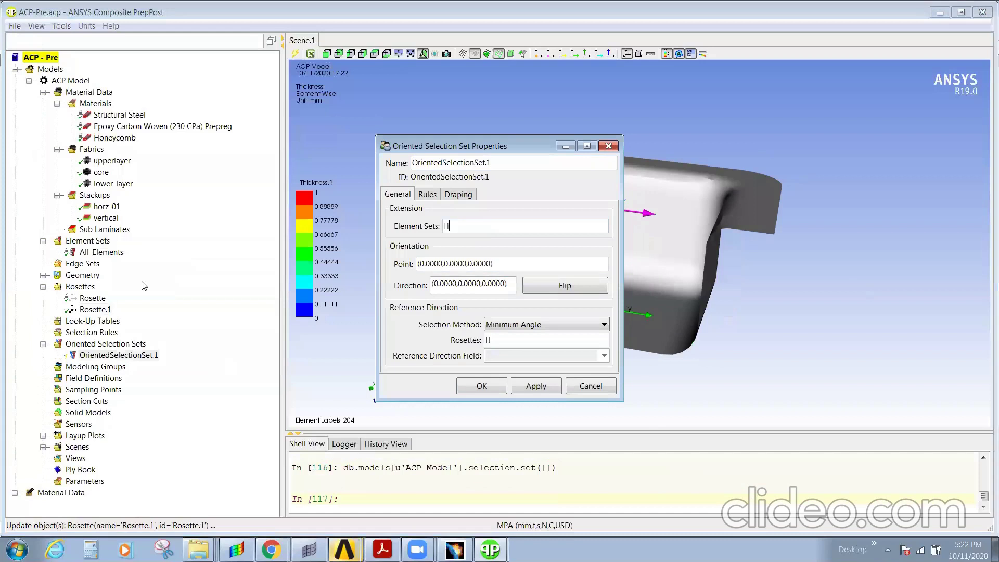
pyautogui.click(94, 253)
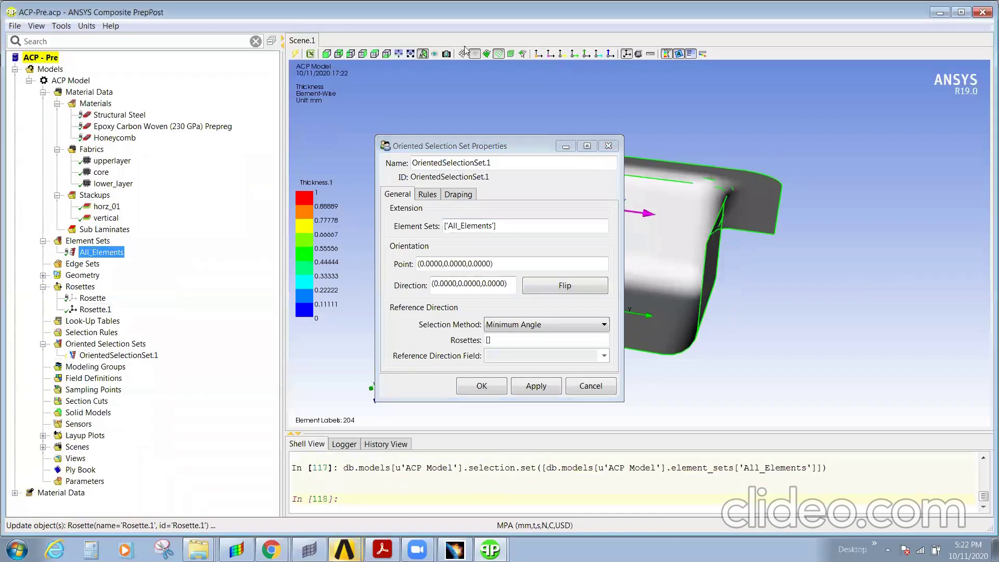
pyautogui.moveTo(509, 148); pyautogui.dragTo(507, 147)
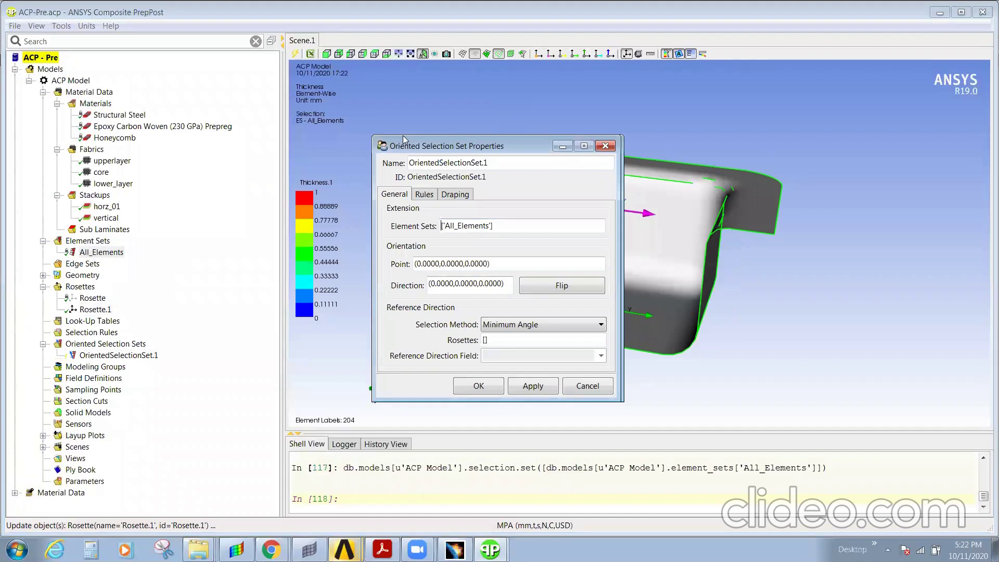
# Pick the orientation point (-2.1167,-18.1429,32.6390) on the shell's floor for the oriented selection set and flip its direction
pyautogui.moveTo(403, 141); pyautogui.dragTo(200, 96)
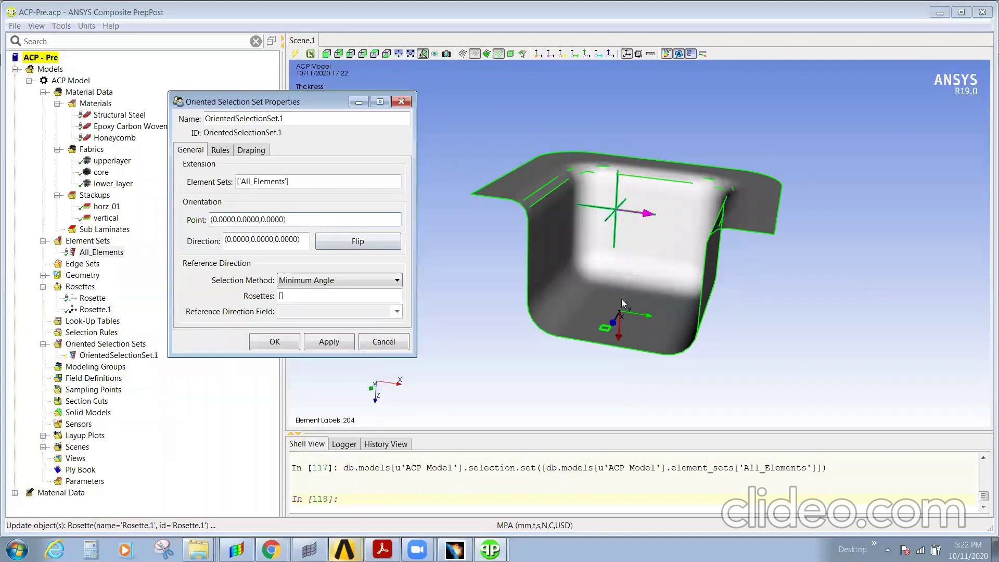
pyautogui.click(623, 315)
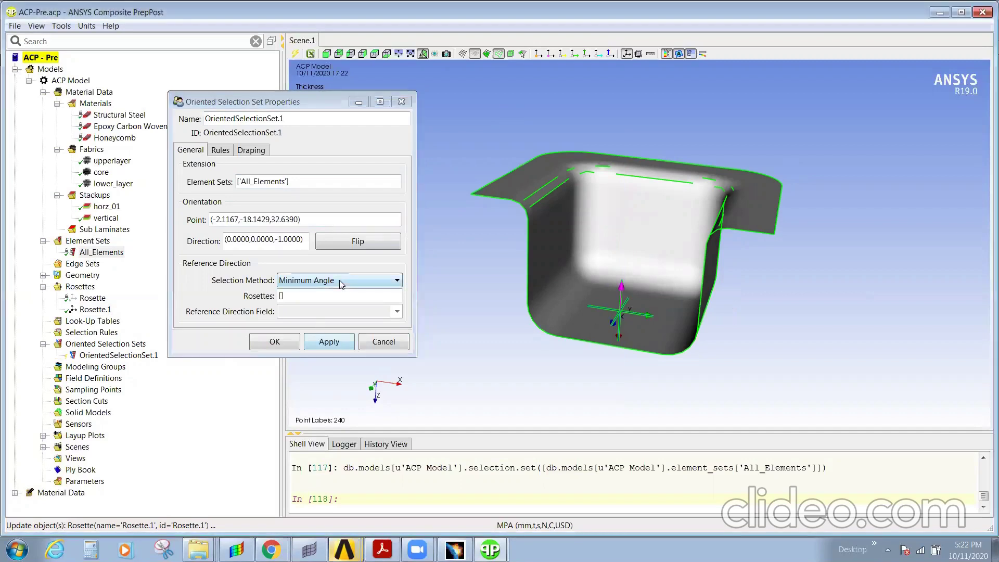
pyautogui.click(375, 245)
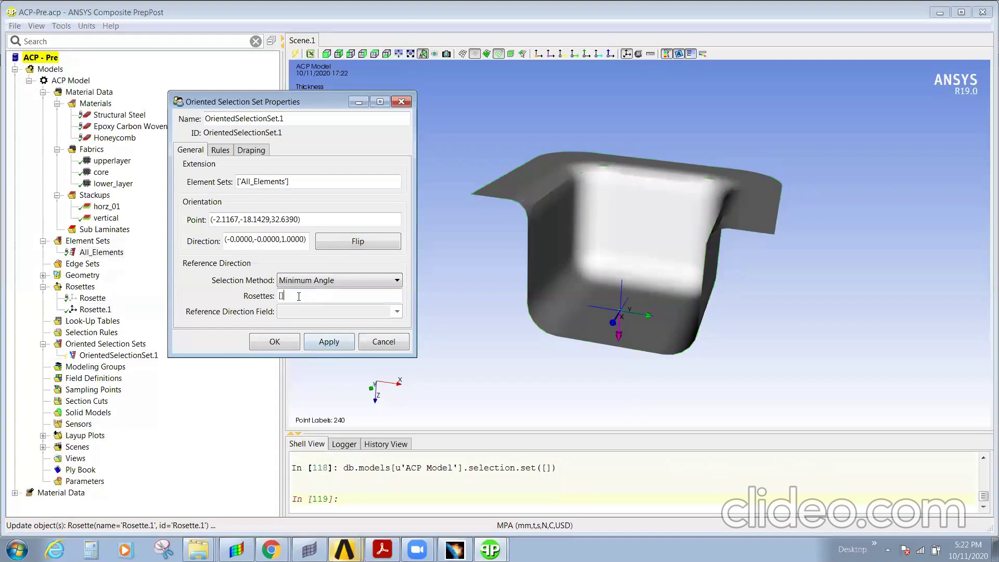
# Assign Rosette.1 as the oriented selection set's reference rosette with the Minimum Angle method and apply it
pyautogui.click(99, 311)
pyautogui.click(330, 342)
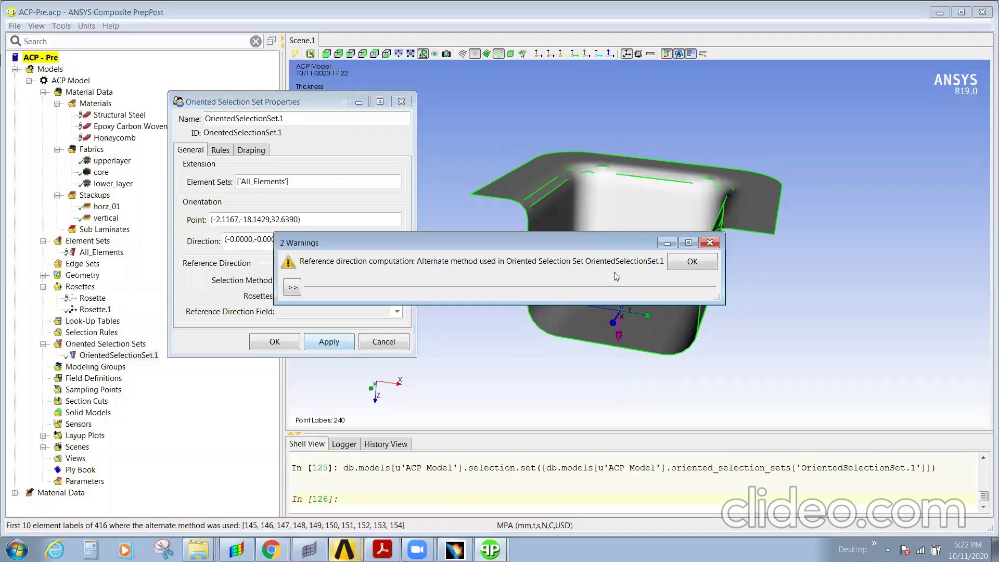
pyautogui.click(684, 262)
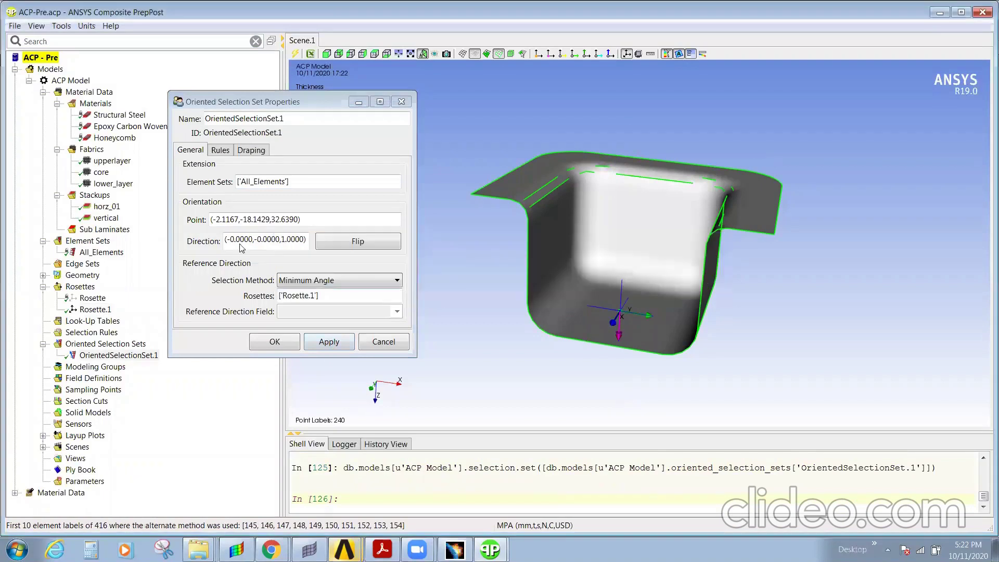
# Set the oriented selection set's direction to (-0.0000,-0.0000,-1.0000), apply it and accept the properties
pyautogui.click(284, 237)
pyautogui.write('-')
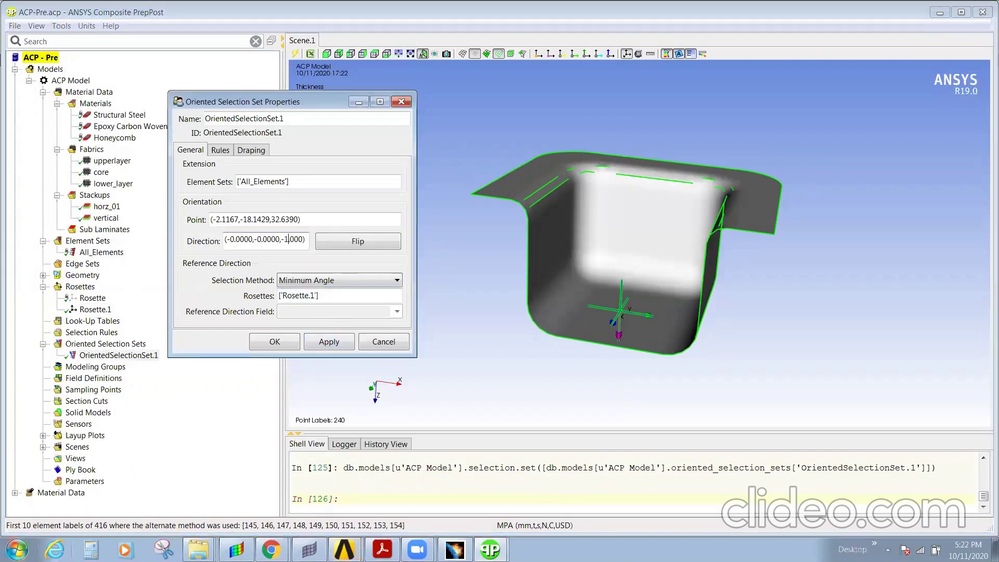
pyautogui.click(342, 345)
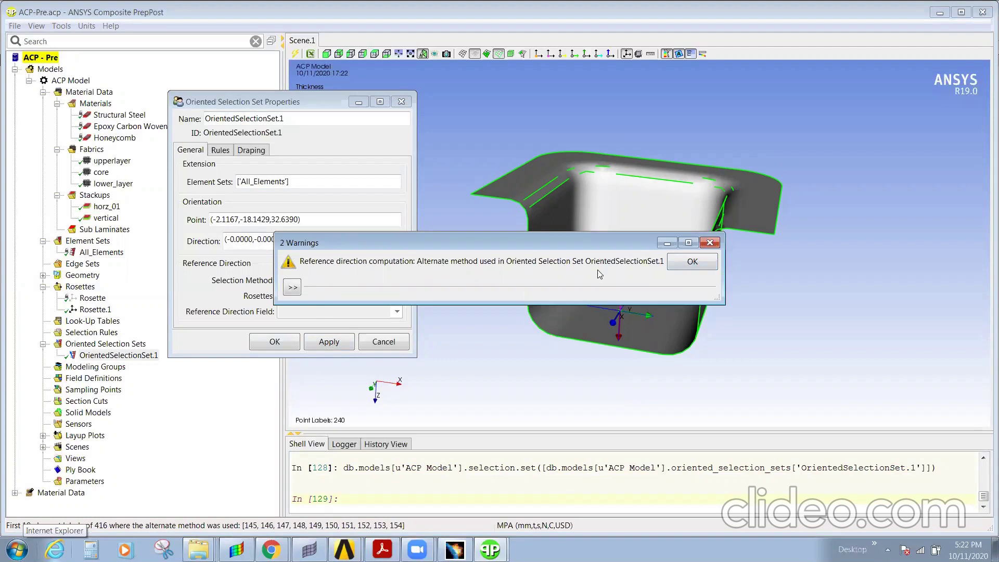
pyautogui.click(691, 263)
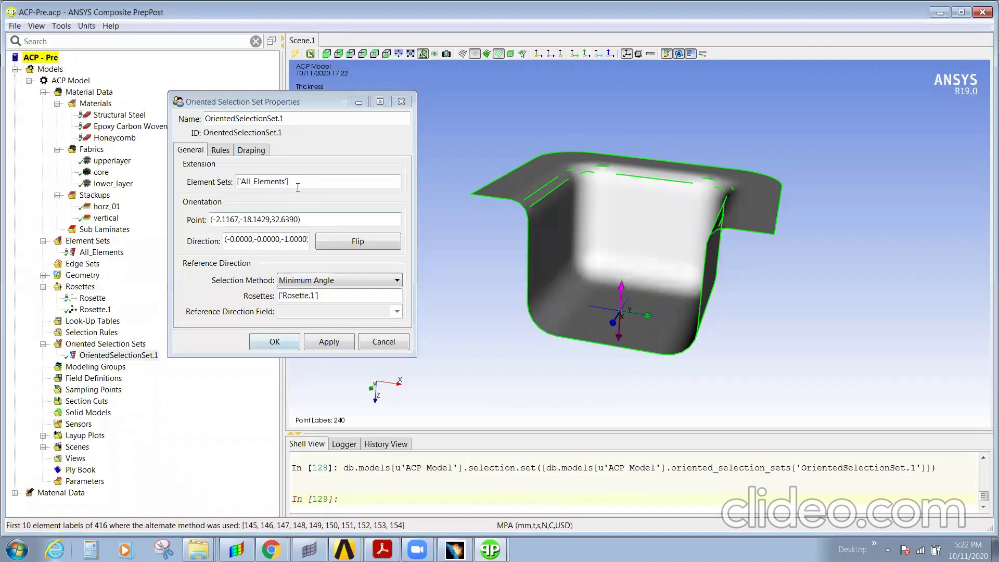
pyautogui.click(287, 343)
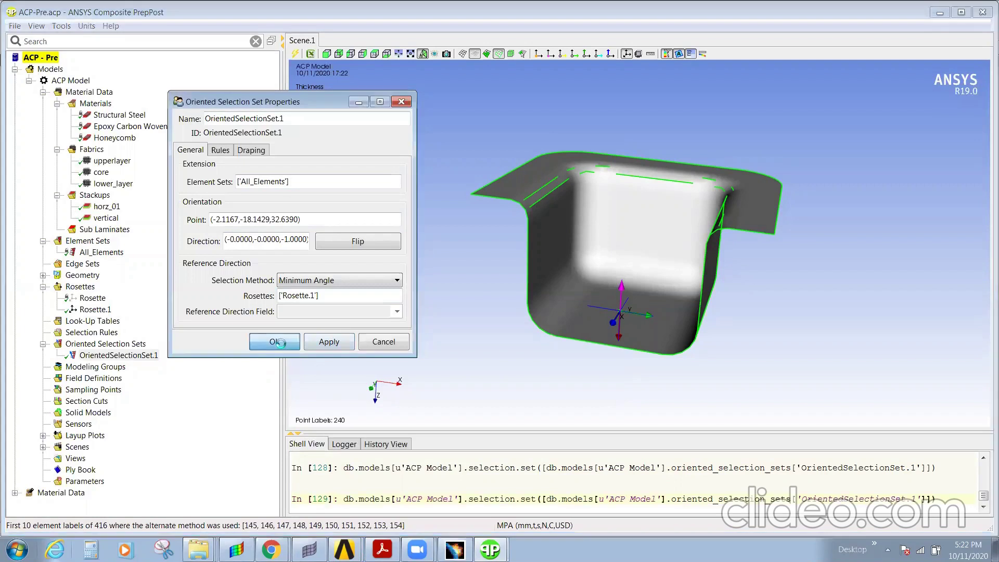
# Create a modeling group with the default name ModelingGroup.1
pyautogui.moveTo(691, 327); pyautogui.dragTo(747, 235)
pyautogui.moveTo(739, 200); pyautogui.dragTo(739, 199)
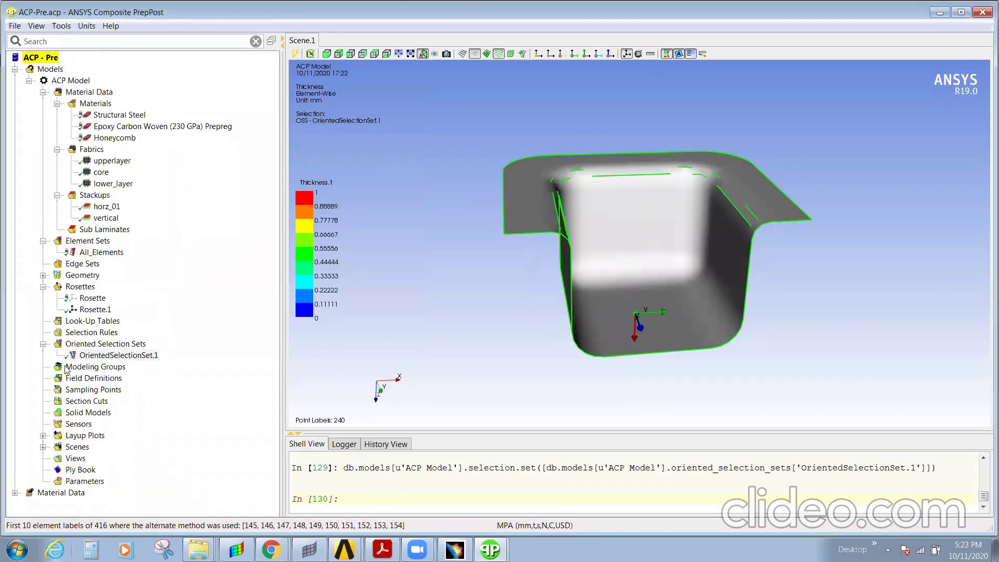
pyautogui.rightClick(104, 372)
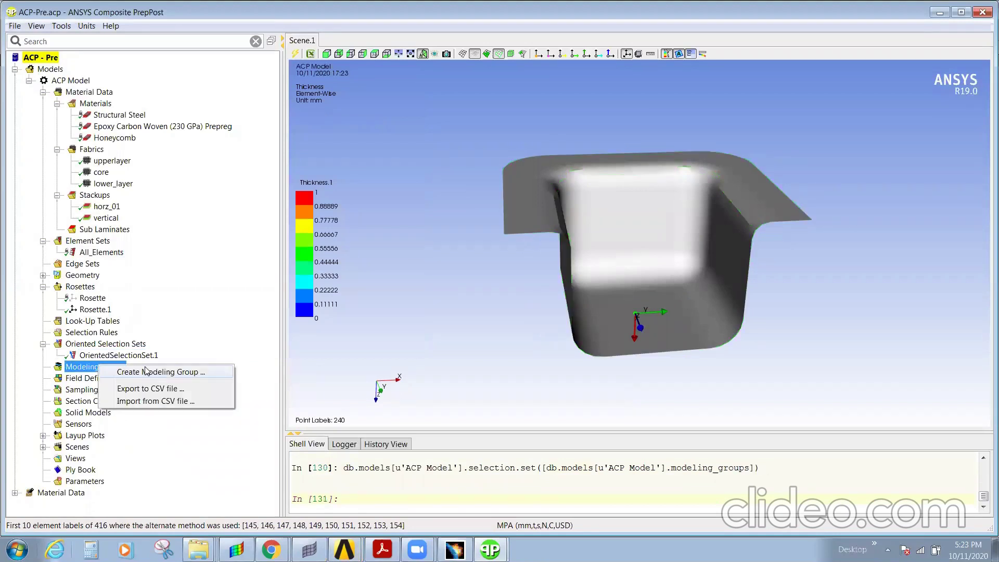
pyautogui.click(117, 379)
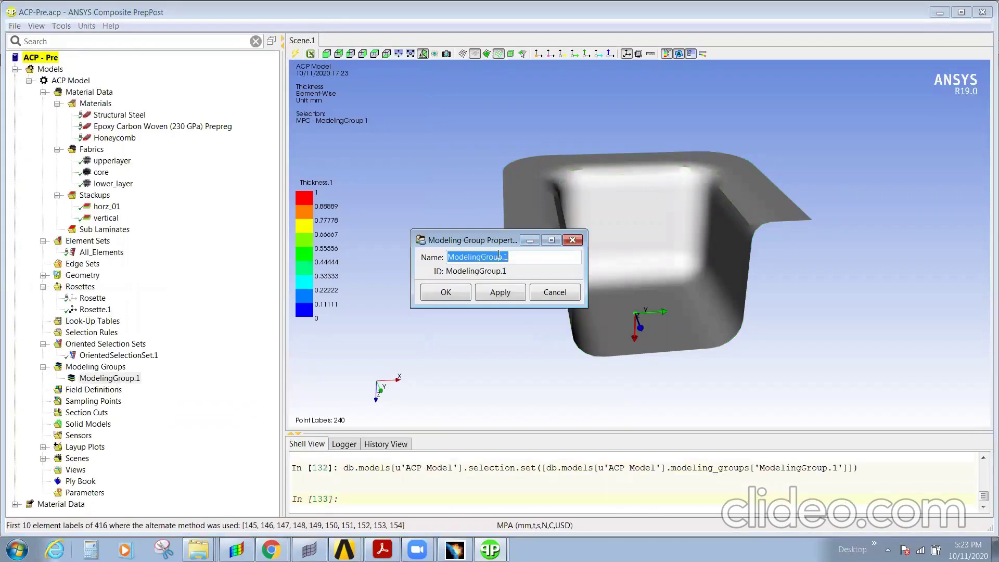
pyautogui.click(460, 291)
# Create a modeling ply in ModelingGroup.1 on OrientedSelectionSet.1 with upperlayer as the ply material
pyautogui.rightClick(110, 382)
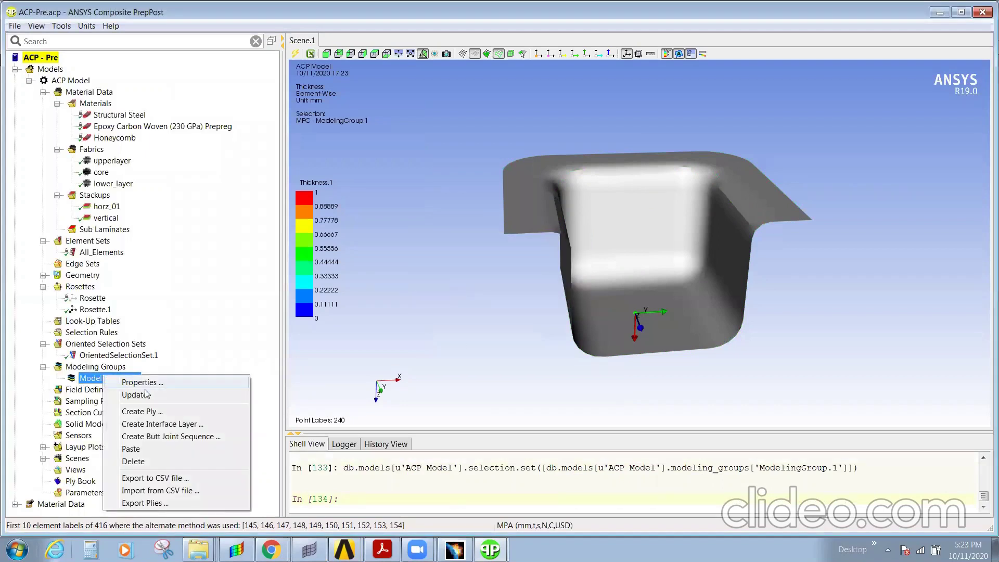
pyautogui.click(156, 411)
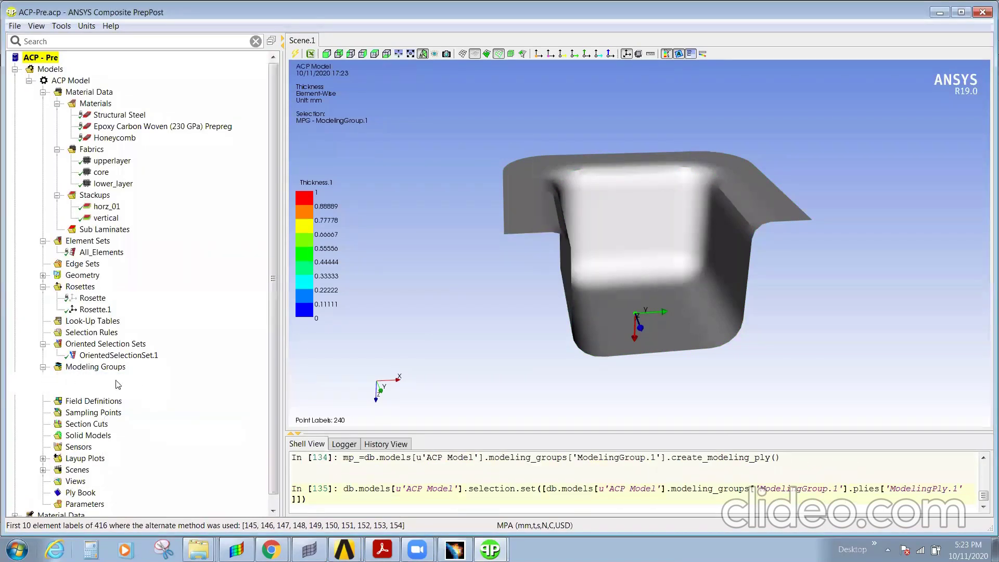
pyautogui.click(114, 390)
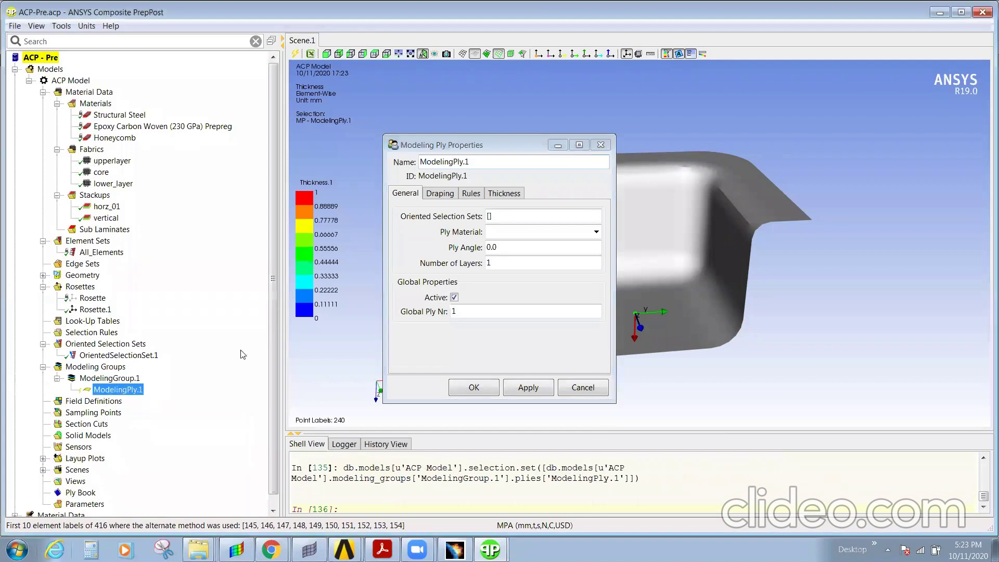
pyautogui.click(501, 216)
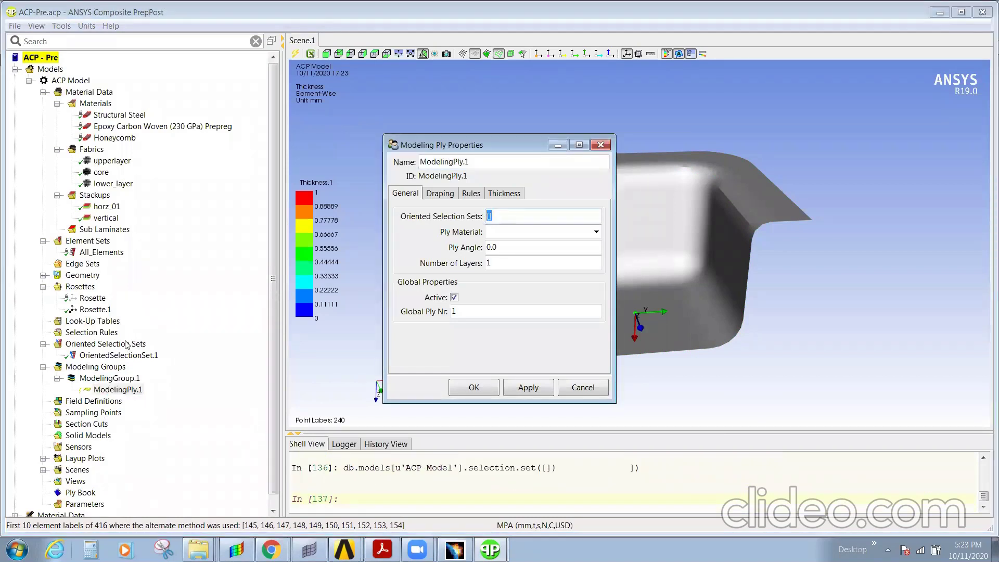
pyautogui.click(130, 355)
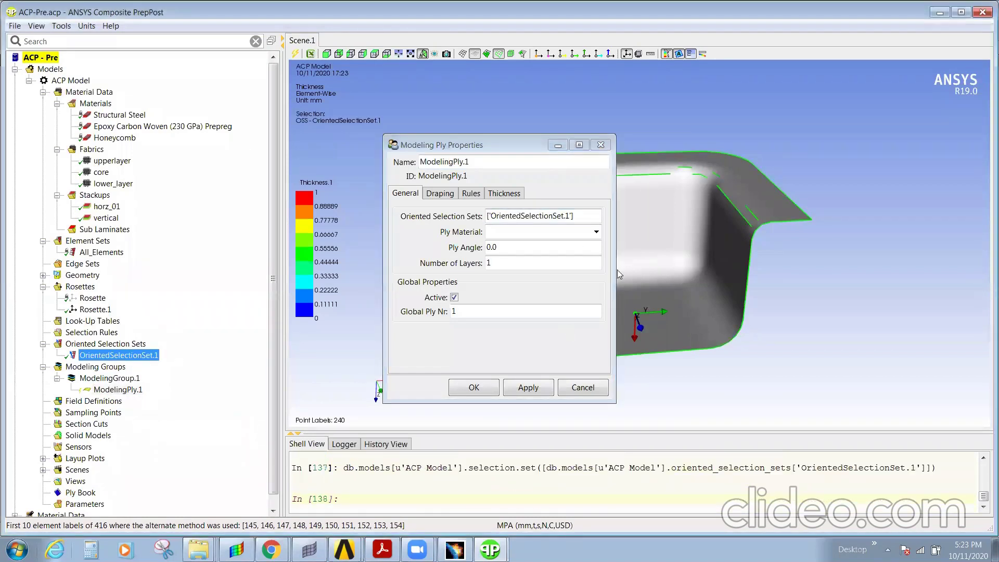
pyautogui.click(596, 232)
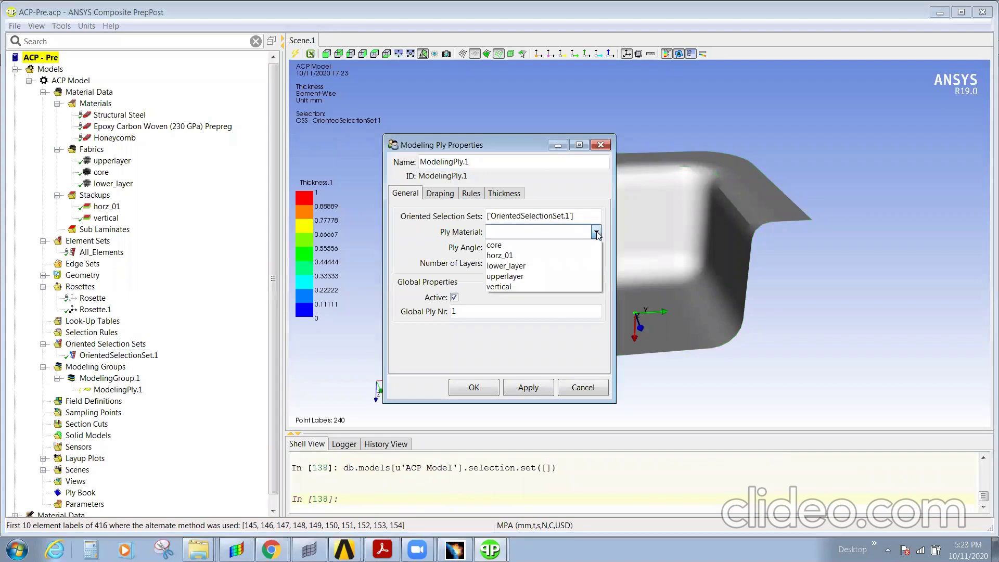
pyautogui.click(531, 278)
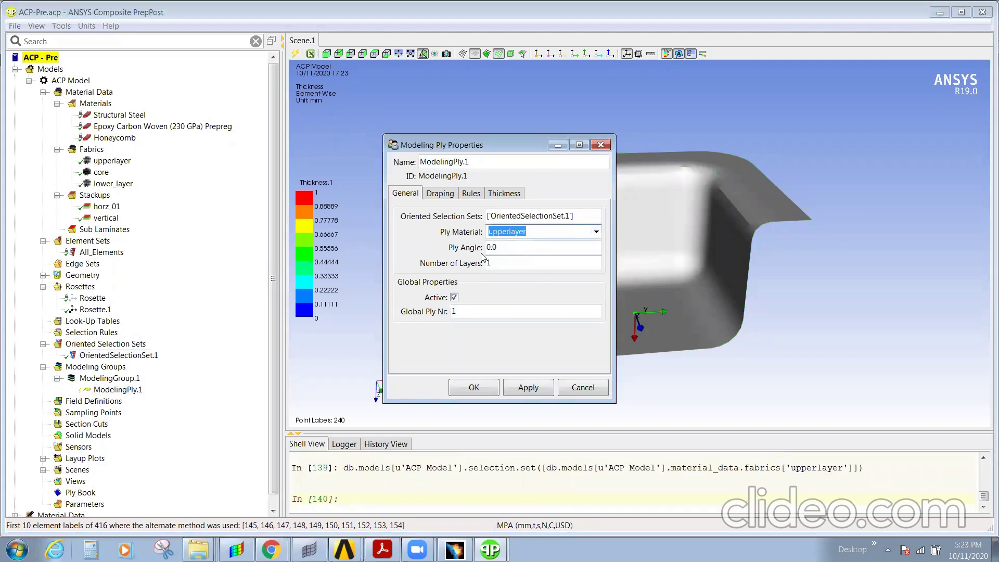
pyautogui.click(473, 388)
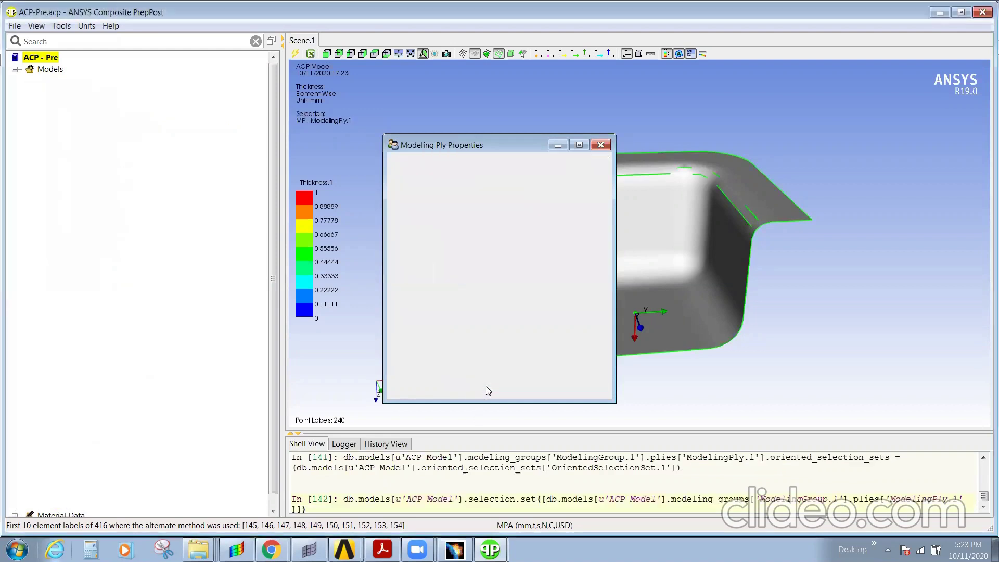
# Add a second modeling ply to ModelingGroup.1 on OrientedSelectionSet.1 with core as the ply material
pyautogui.rightClick(127, 382)
pyautogui.click(232, 413)
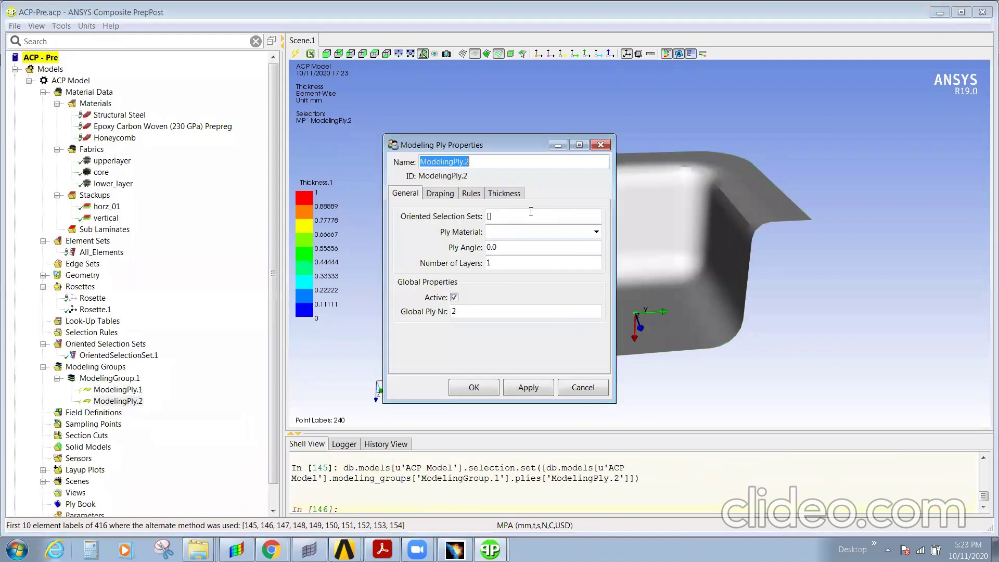
pyautogui.click(118, 355)
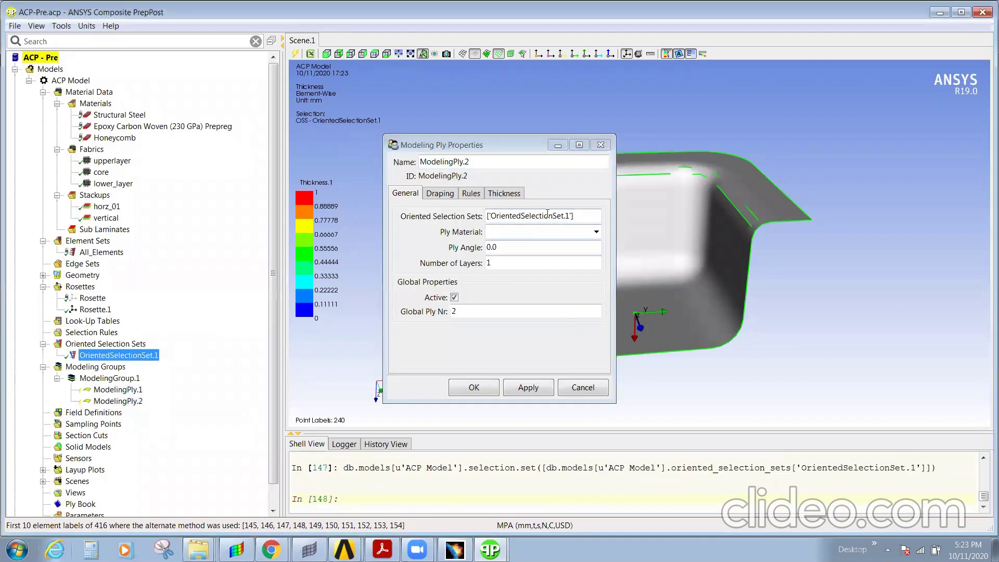
pyautogui.click(556, 231)
pyautogui.click(596, 232)
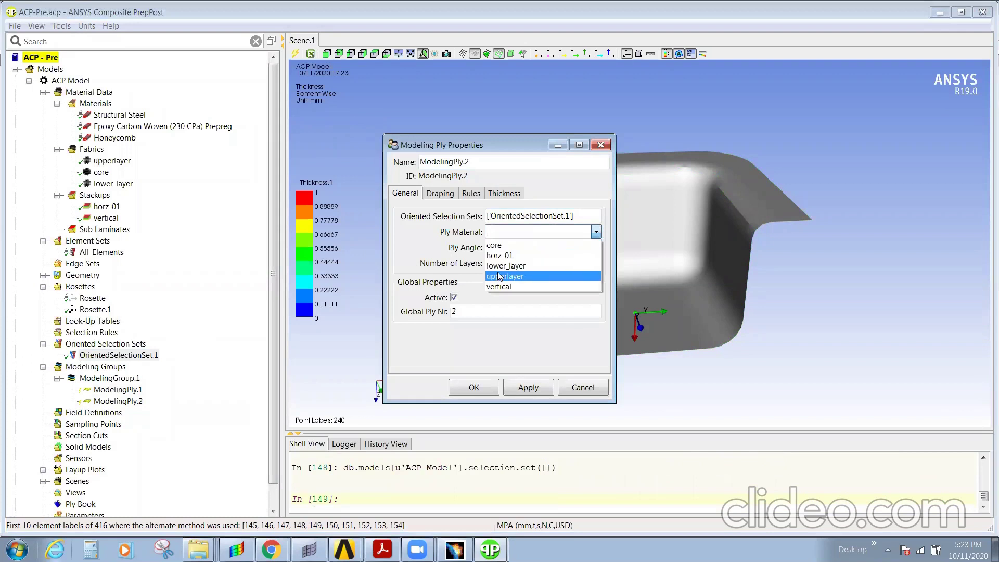
pyautogui.click(505, 245)
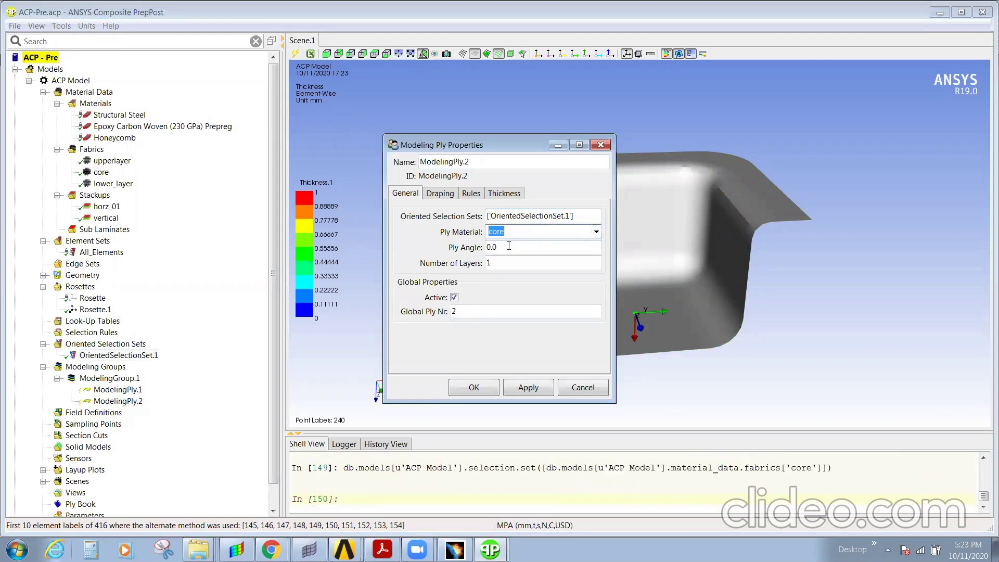
pyautogui.click(473, 387)
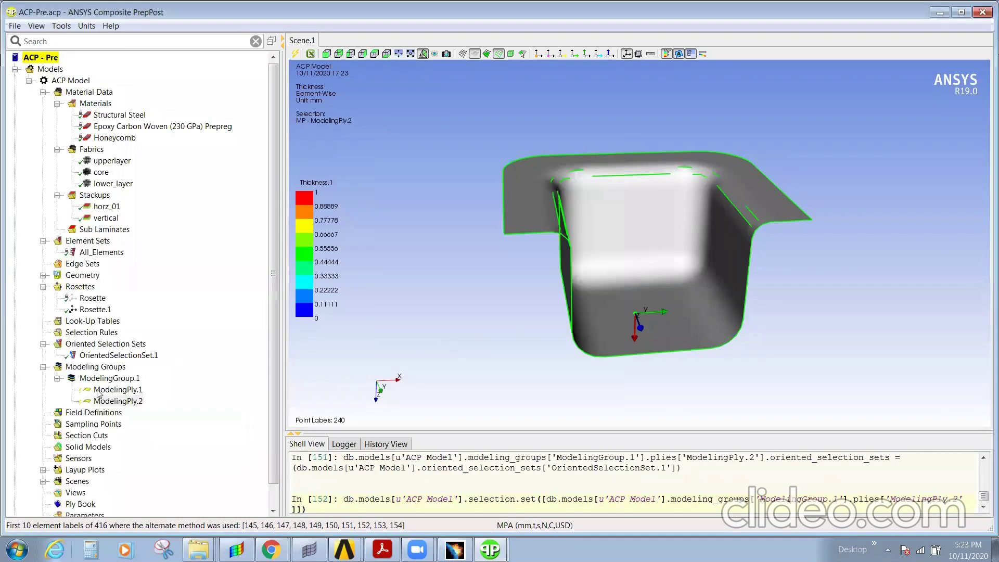
# Add a third modeling ply to ModelingGroup.1 on OrientedSelectionSet.1 with lower_layer as the ply material
pyautogui.rightClick(103, 381)
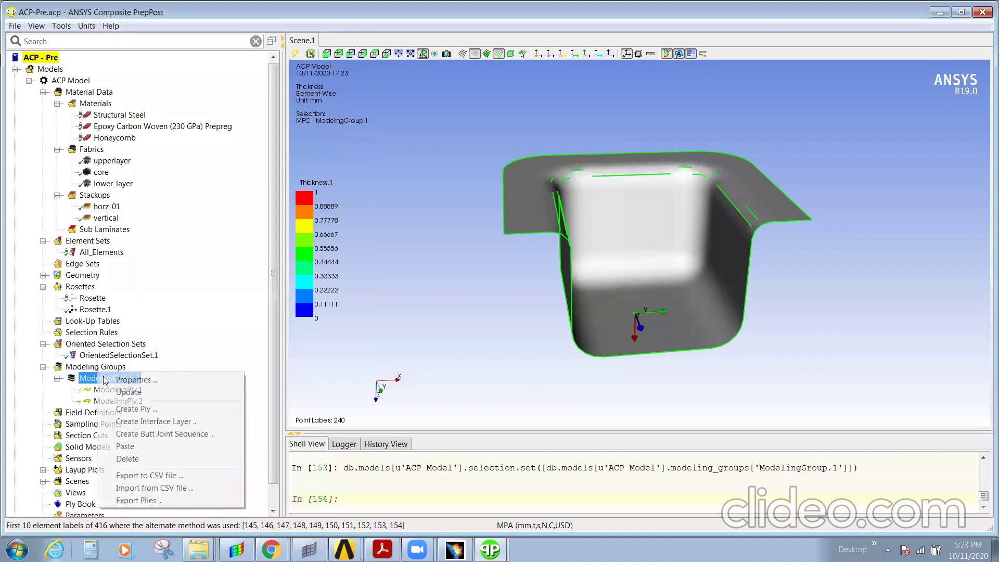
pyautogui.click(151, 409)
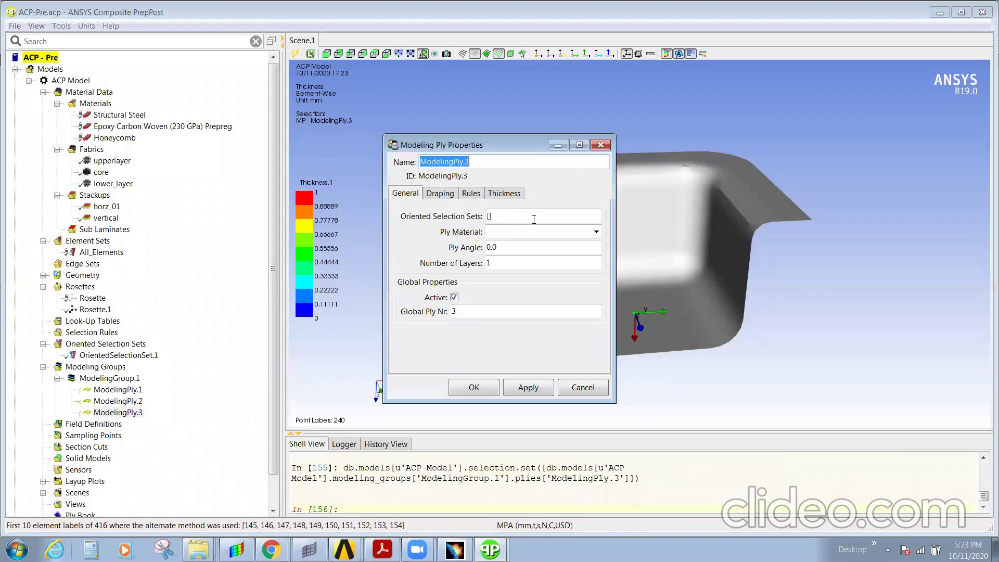
pyautogui.click(534, 219)
pyautogui.click(119, 355)
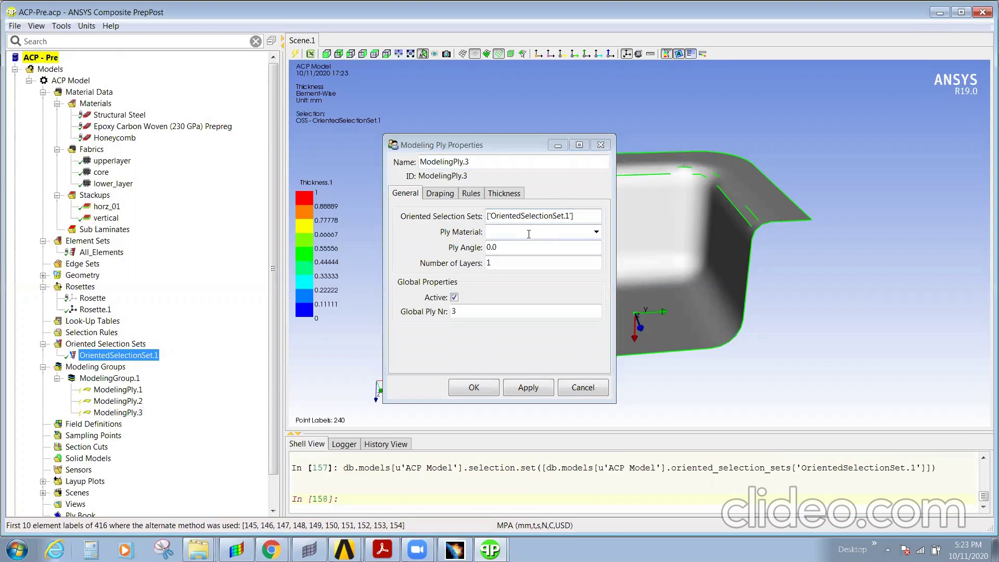
pyautogui.click(529, 232)
pyautogui.click(596, 231)
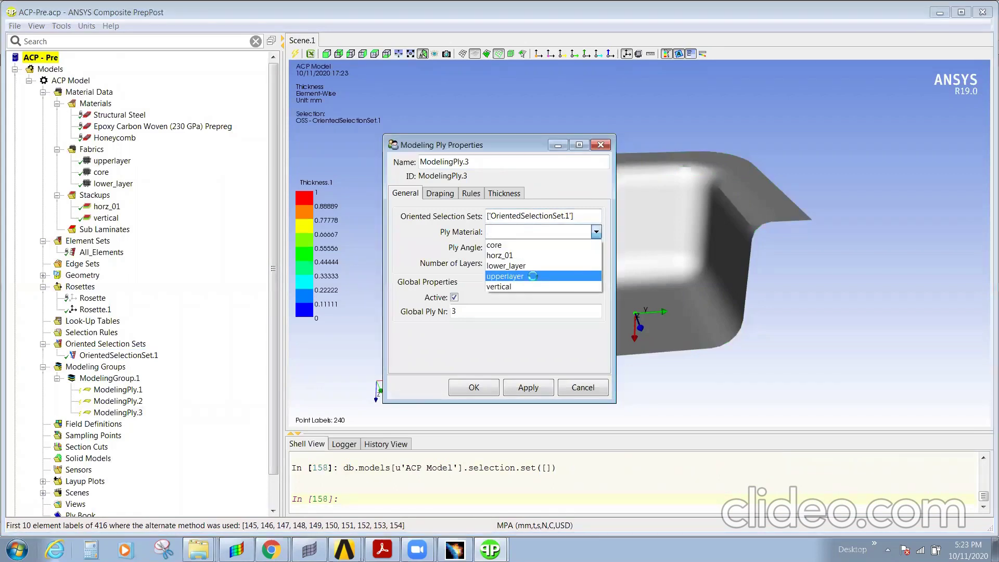
pyautogui.click(532, 276)
pyautogui.click(597, 232)
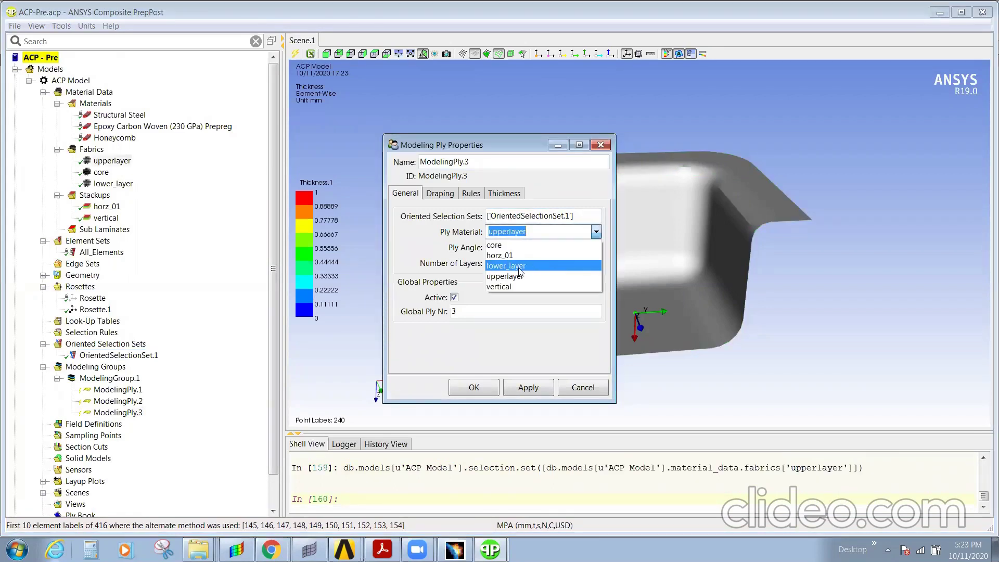
pyautogui.click(519, 267)
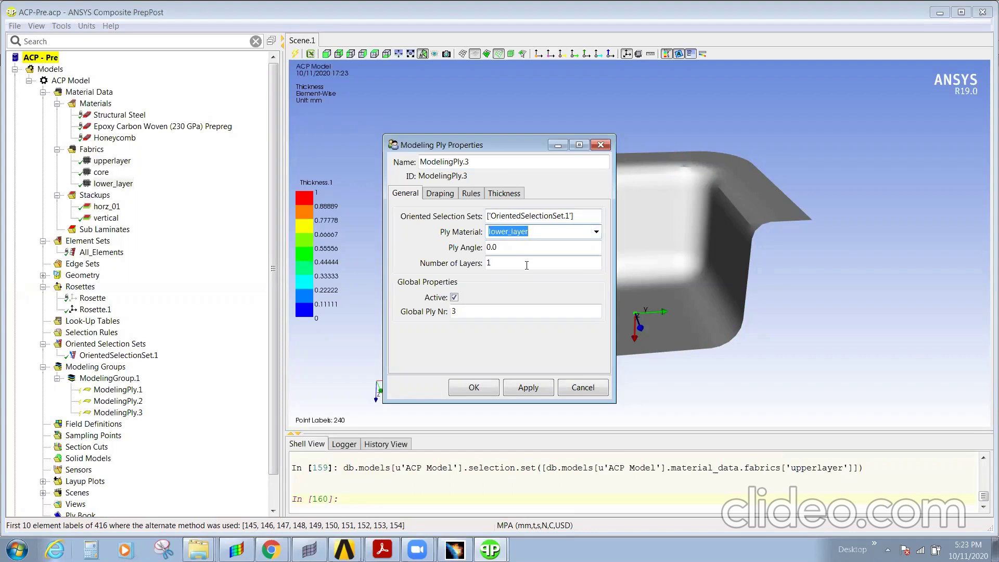
pyautogui.click(486, 387)
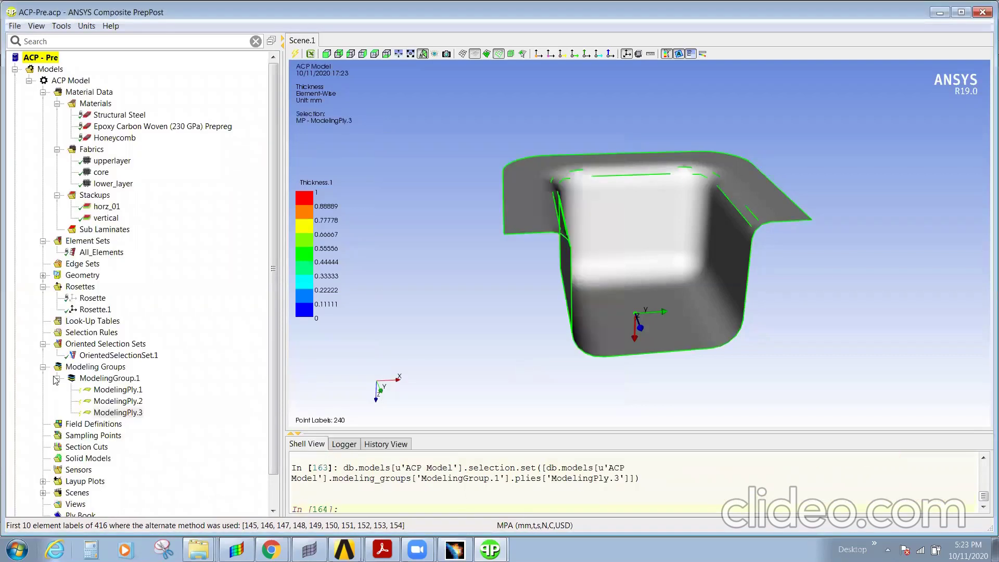
# Update ModelingGroup.1 so its three modeling plies are generated
pyautogui.click(113, 379)
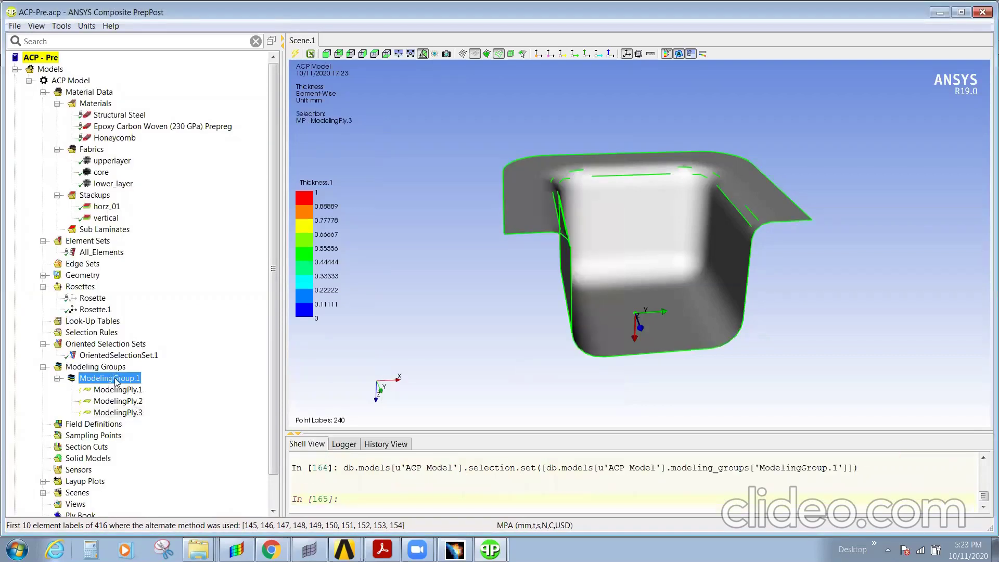
pyautogui.rightClick(114, 378)
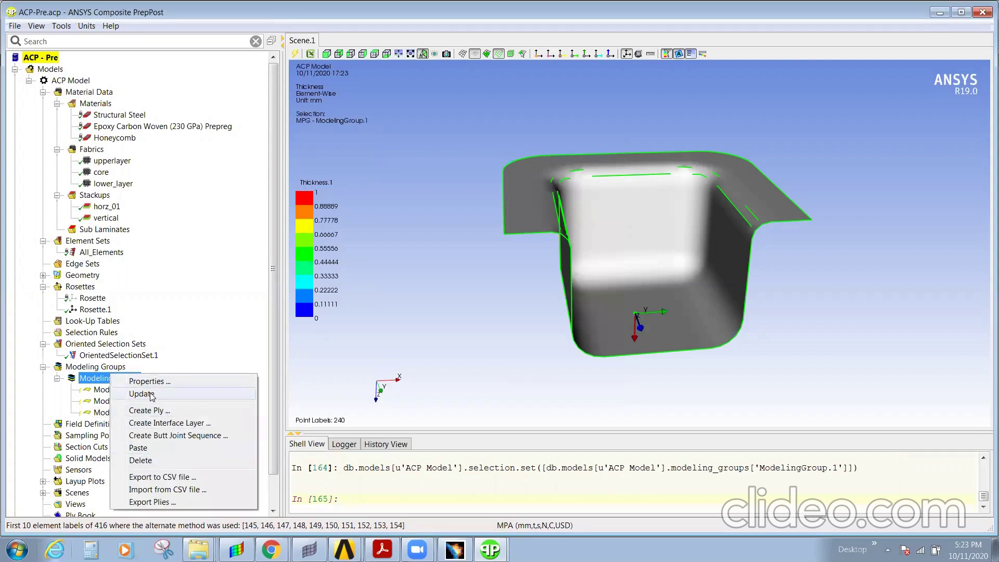
pyautogui.click(146, 393)
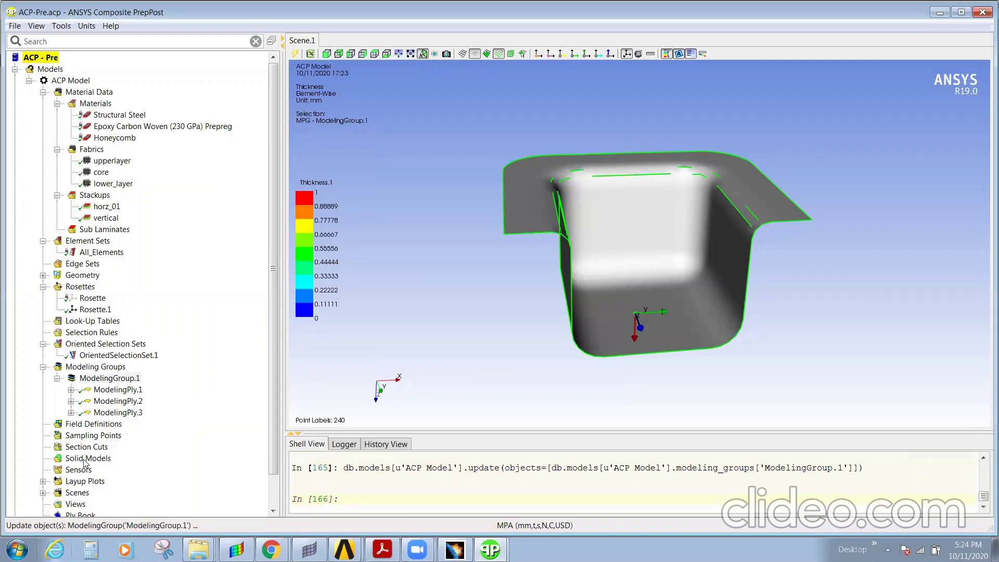
# Create a solid model from the All_Elements element set with the default extrusion properties, then apply and accept it
pyautogui.rightClick(84, 462)
pyautogui.click(118, 464)
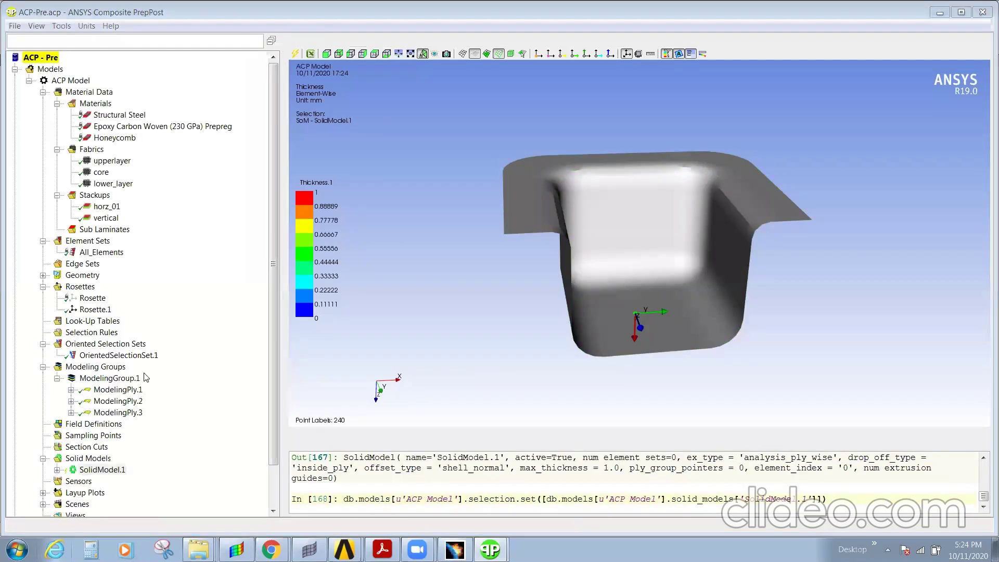
pyautogui.click(487, 208)
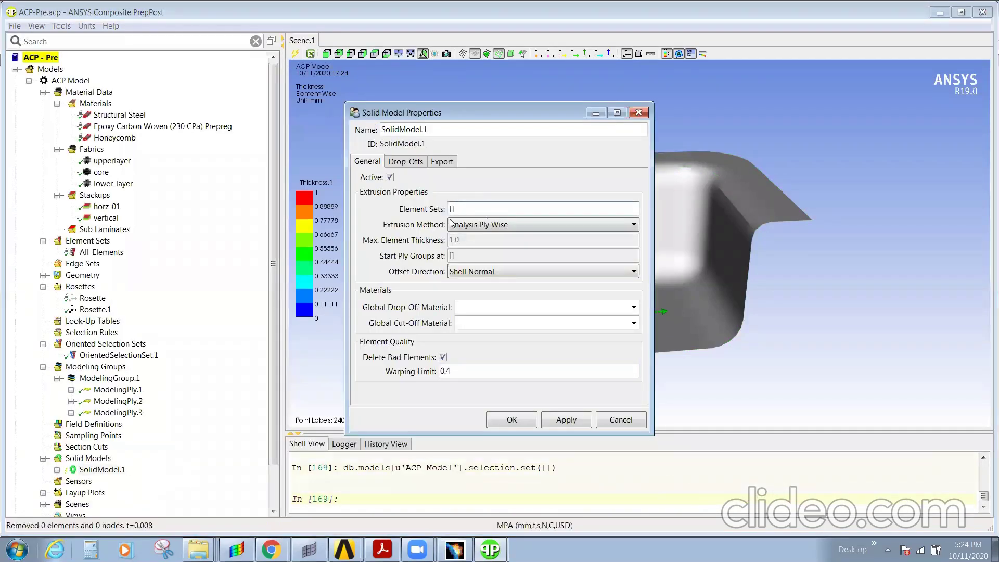
pyautogui.click(102, 252)
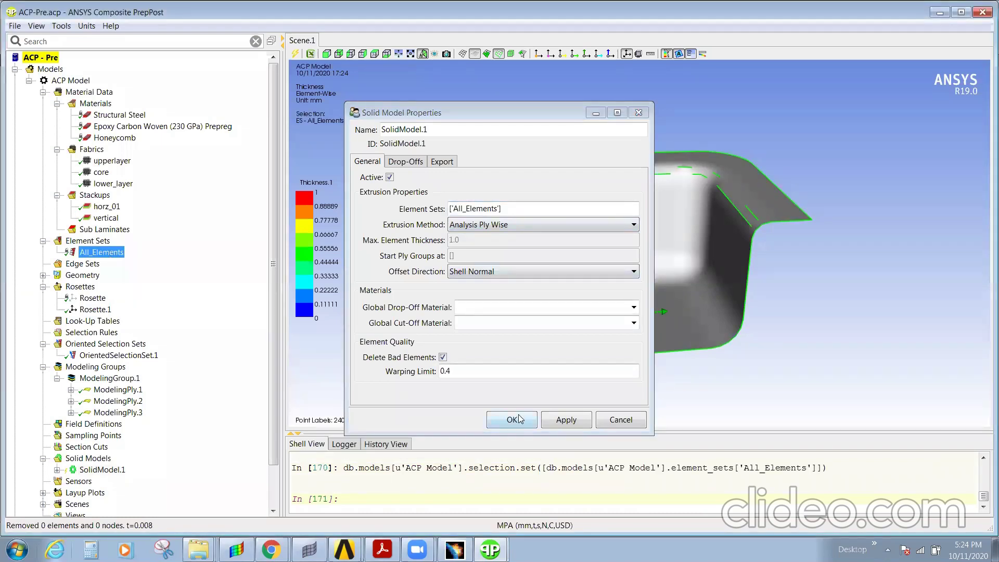
pyautogui.click(553, 419)
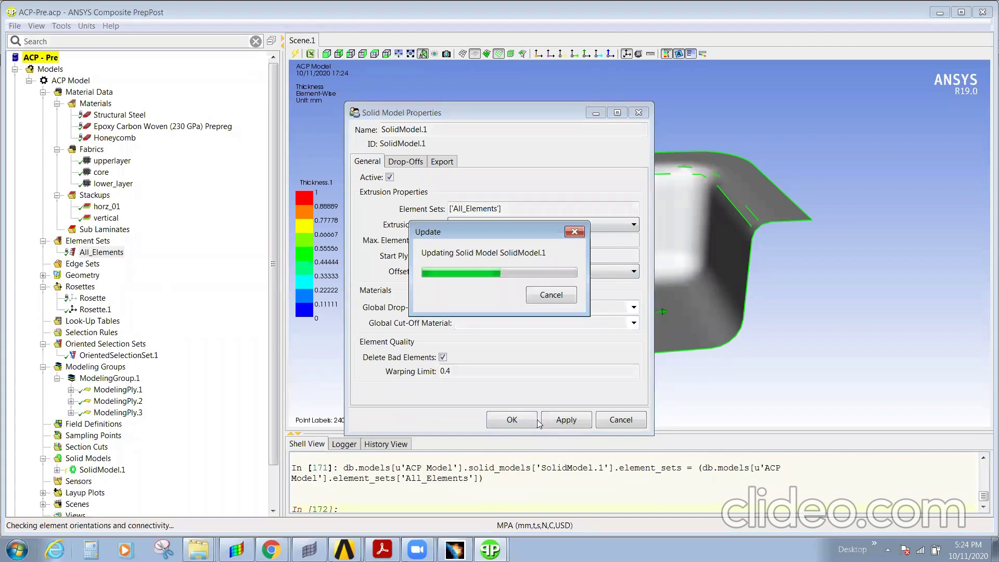
pyautogui.click(526, 423)
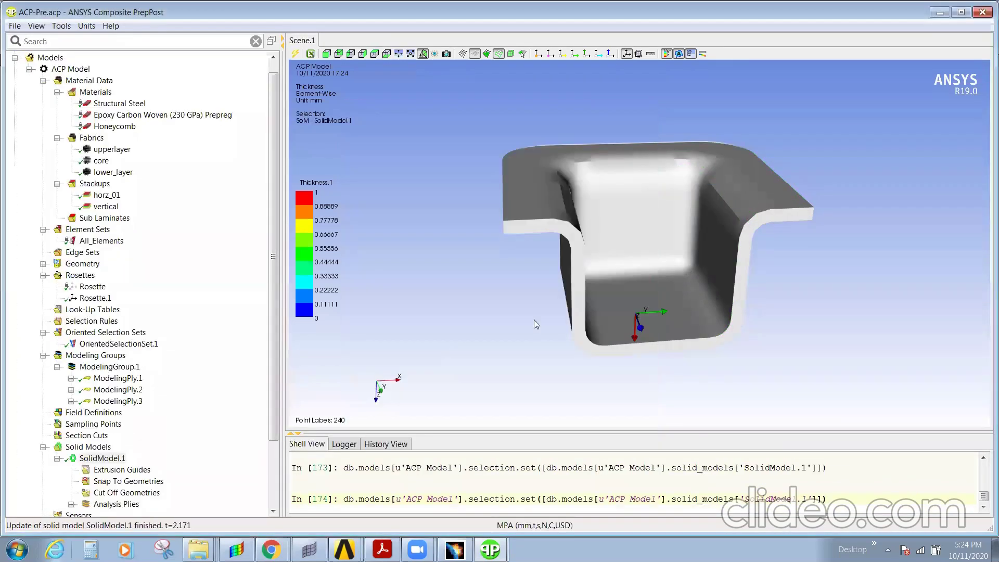
# Examine the extruded solid model from another angle and inspect each of its analysis plies on the part
pyautogui.moveTo(651, 359); pyautogui.dragTo(678, 266)
pyautogui.moveTo(774, 207)
pyautogui.mouseDown()
pyautogui.moveTo(527, 284)
pyautogui.moveTo(625, 319)
pyautogui.moveTo(666, 322)
pyautogui.moveTo(529, 321)
pyautogui.moveTo(600, 320)
pyautogui.moveTo(681, 265)
pyautogui.moveTo(803, 278)
pyautogui.moveTo(544, 287)
pyautogui.mouseUp()
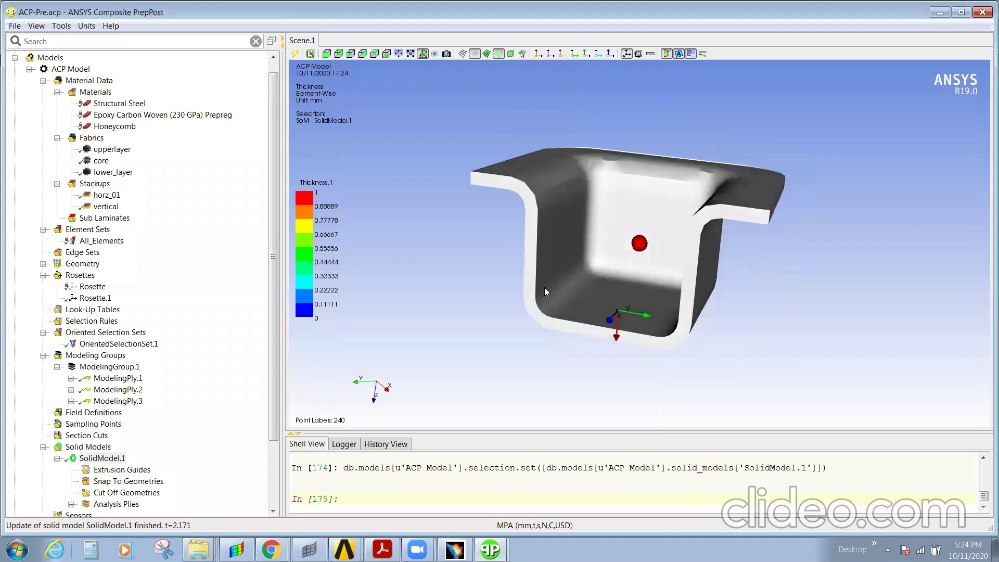
pyautogui.scroll(-3, 200, 441)
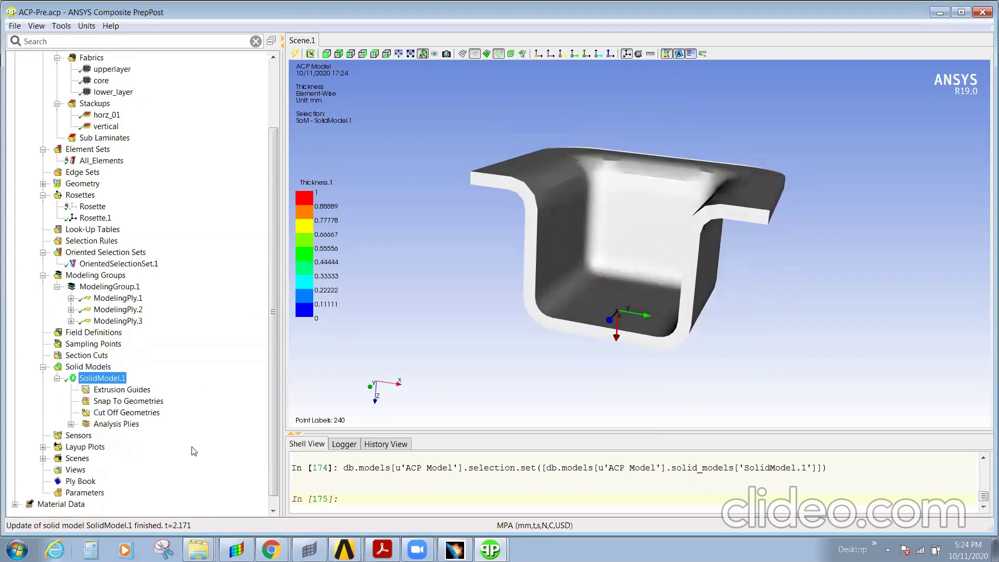
pyautogui.click(70, 424)
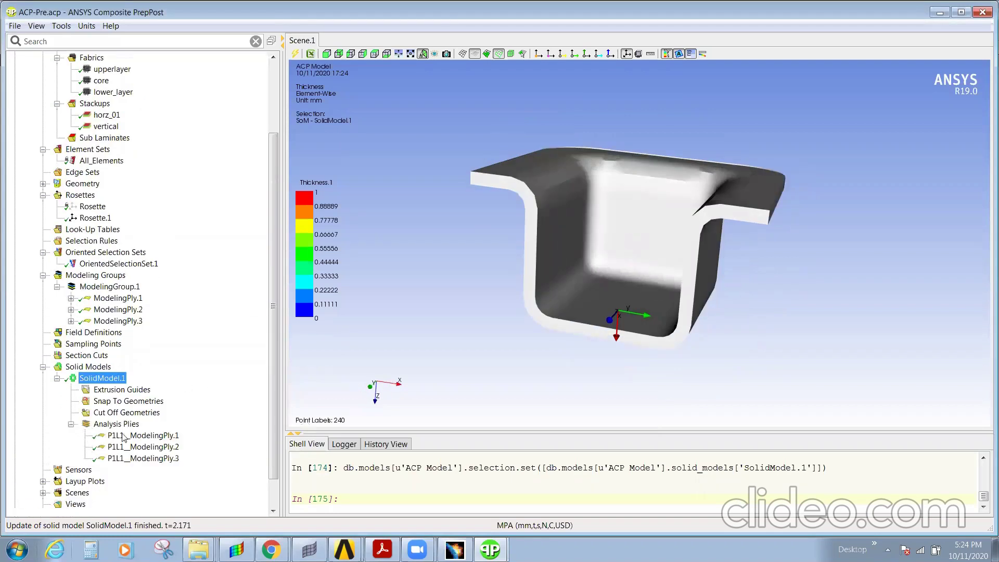
pyautogui.click(125, 436)
pyautogui.click(150, 446)
pyautogui.click(149, 458)
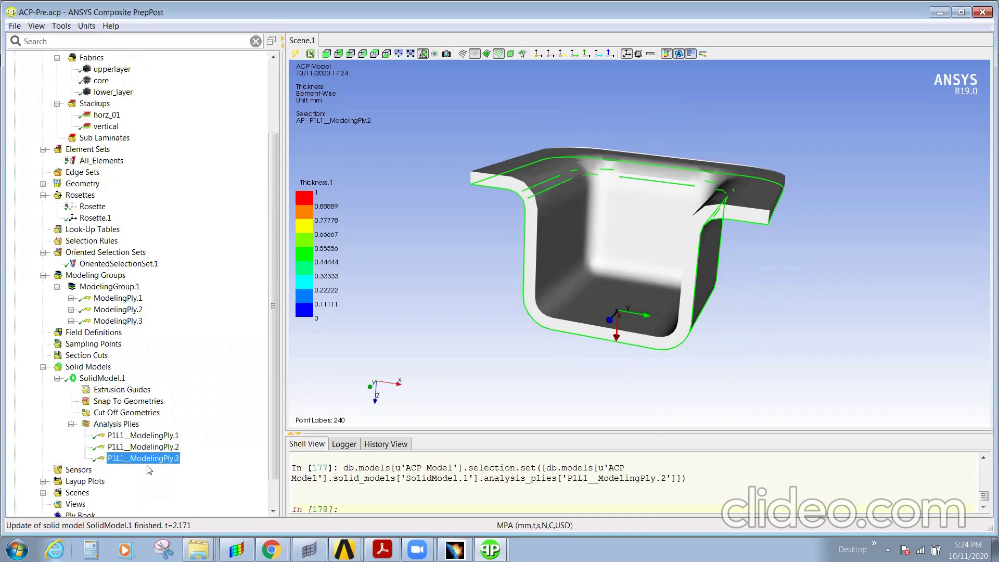
pyautogui.scroll(3, 211, 380)
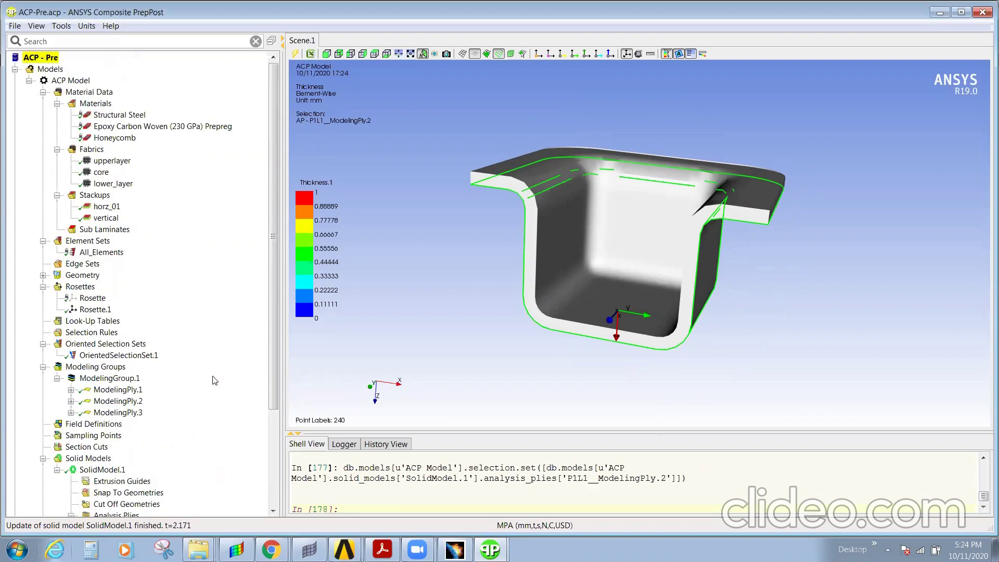
# Save the ACP model and switch to the Workbench project
pyautogui.click(15, 26)
pyautogui.click(34, 41)
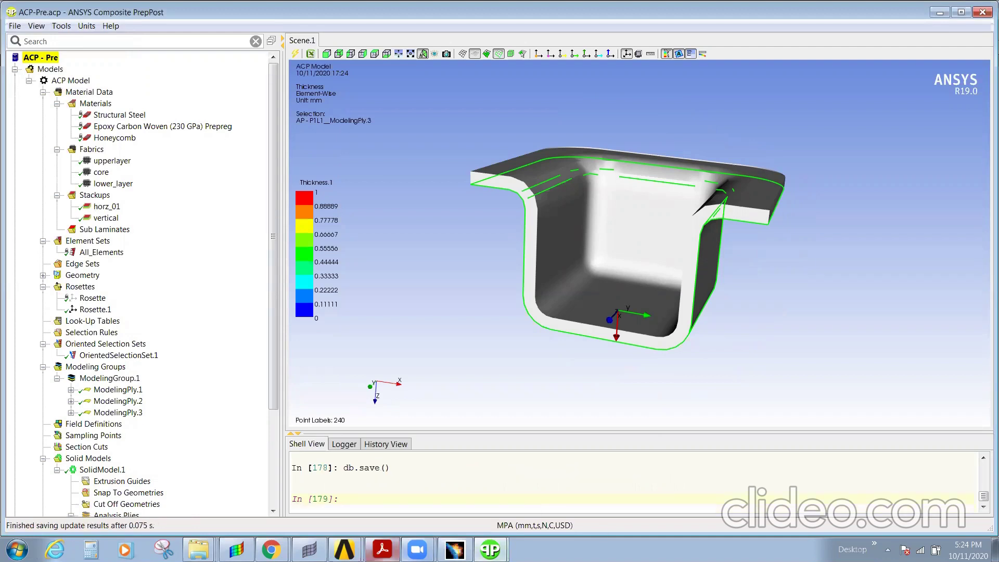
pyautogui.click(344, 522)
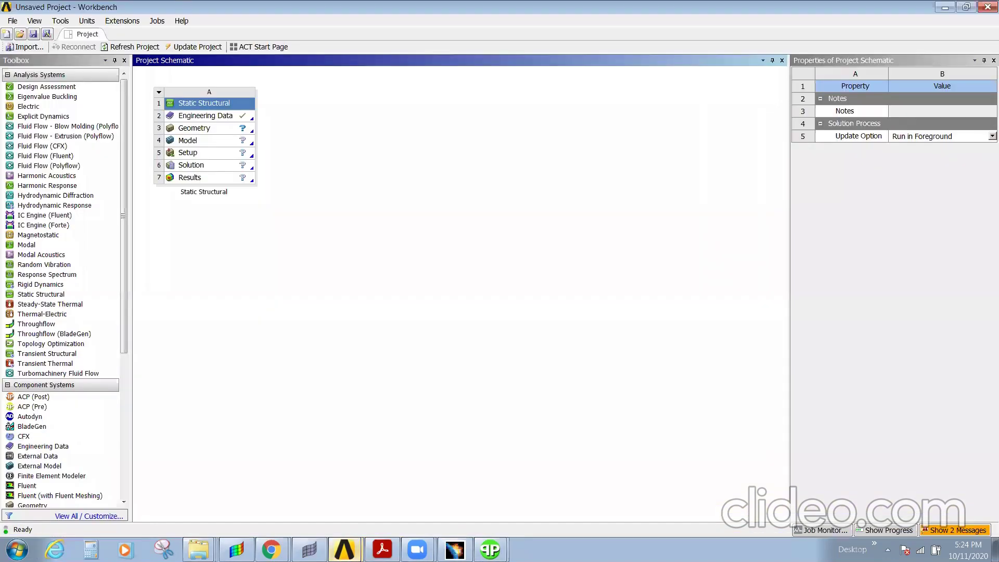
# Switch to the composite Workbench project and update the Setup cell of the ACP (Pre) system
pyautogui.click(346, 503)
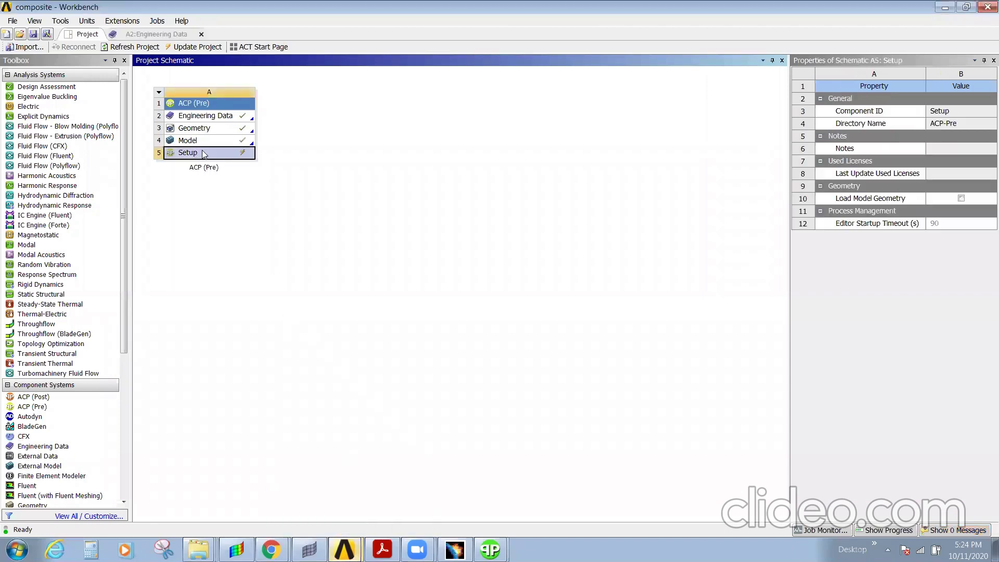
pyautogui.rightClick(205, 158)
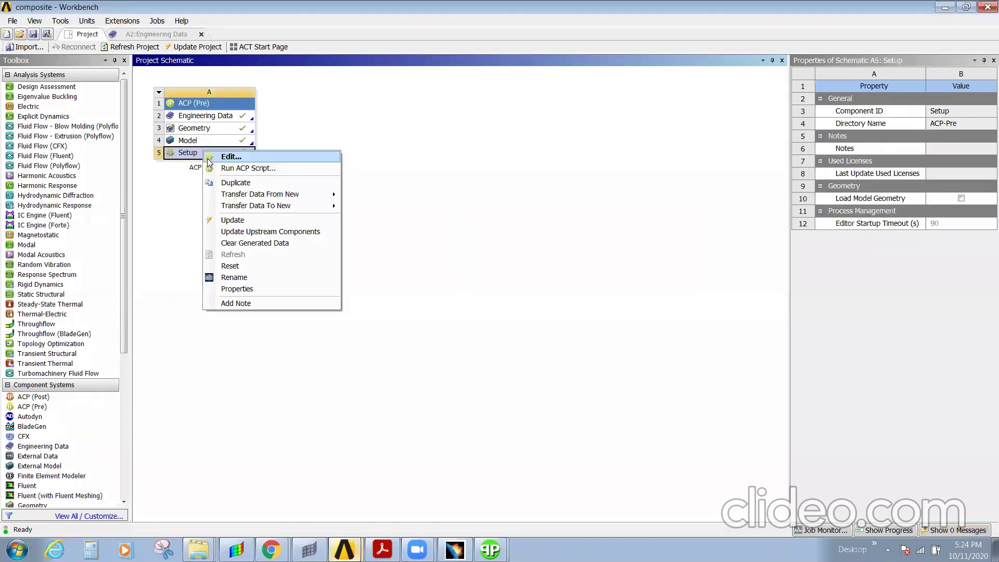
pyautogui.click(238, 222)
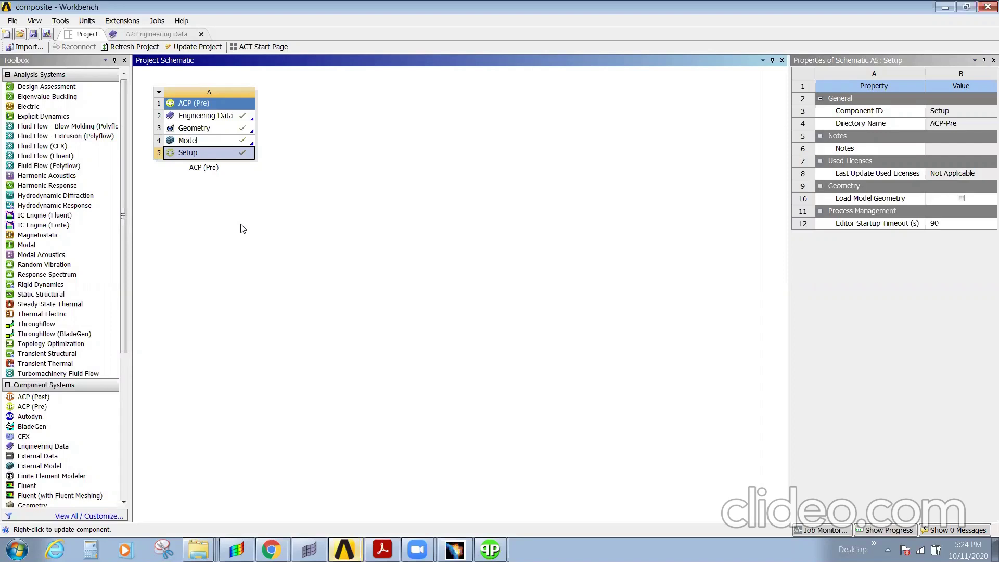
# Bring the ACP-Pre.acp window of ANSYS Composite PrepPost forward and close it
pyautogui.moveTo(490, 550)
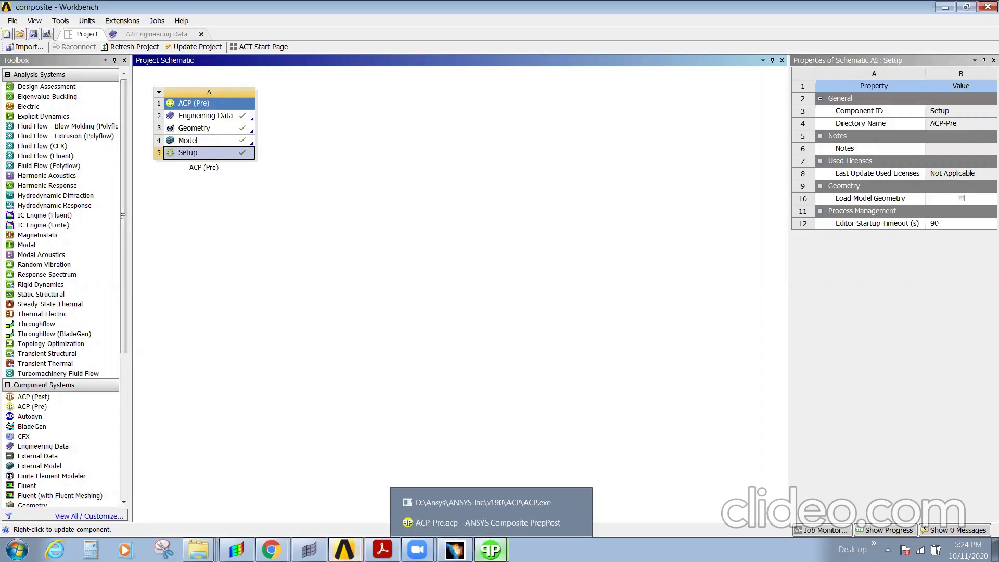
pyautogui.click(510, 504)
pyautogui.click(493, 522)
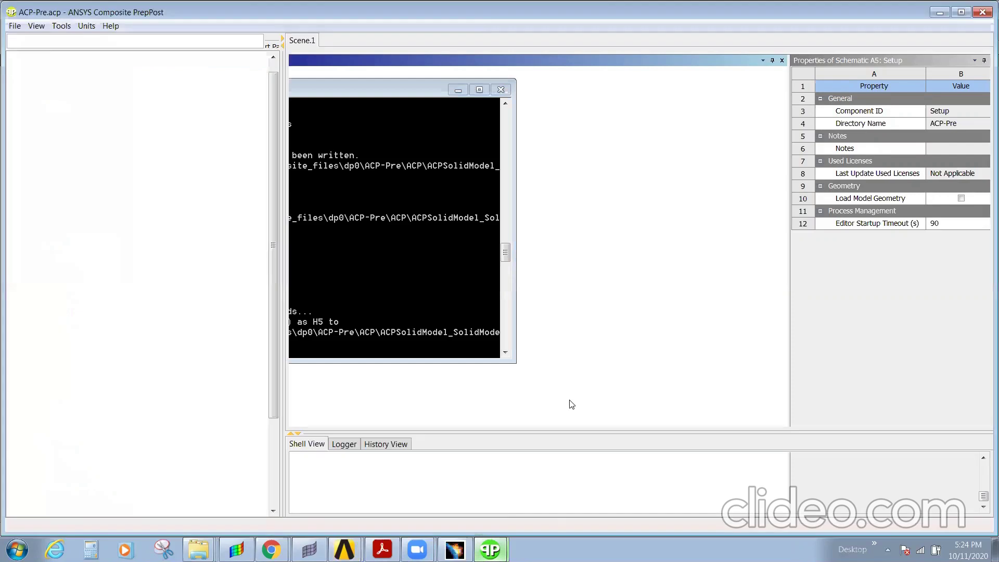
pyautogui.click(983, 12)
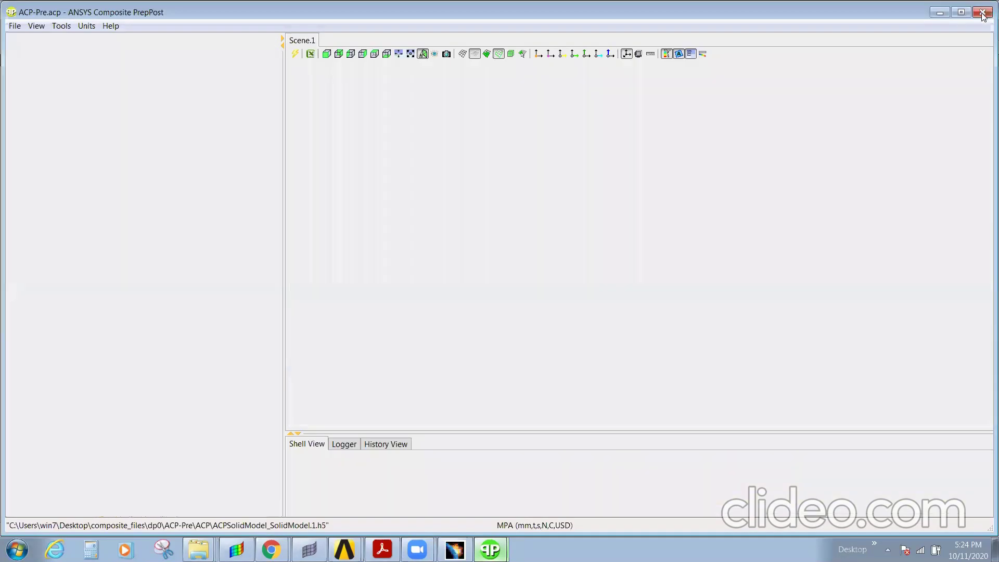
# Add a Static Structural system beside ACP (Pre) and transfer solid composite data from the ACP Setup to its Model
pyautogui.moveTo(32, 294); pyautogui.dragTo(326, 133)
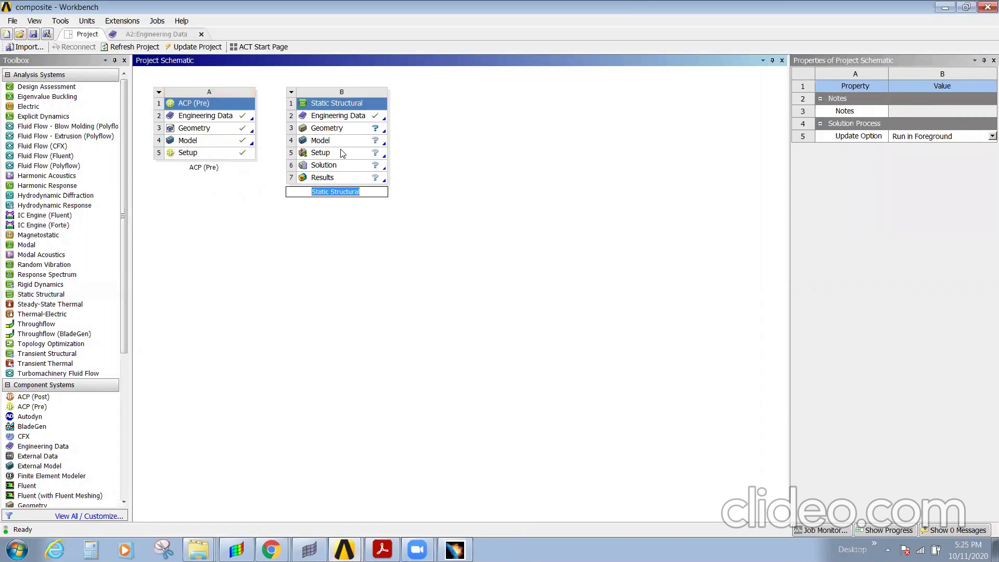
pyautogui.click(211, 204)
pyautogui.moveTo(209, 154); pyautogui.dragTo(329, 142)
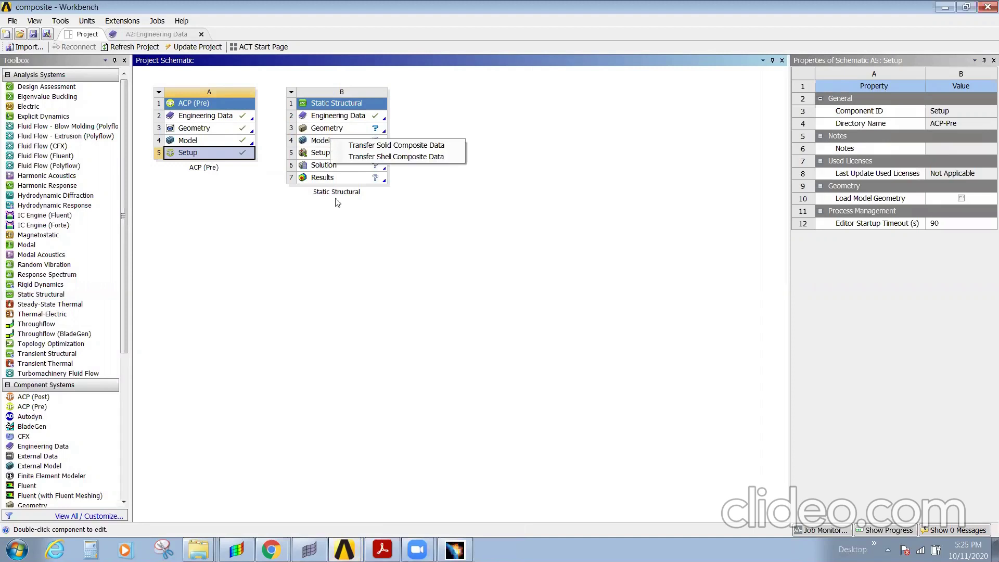
pyautogui.click(406, 146)
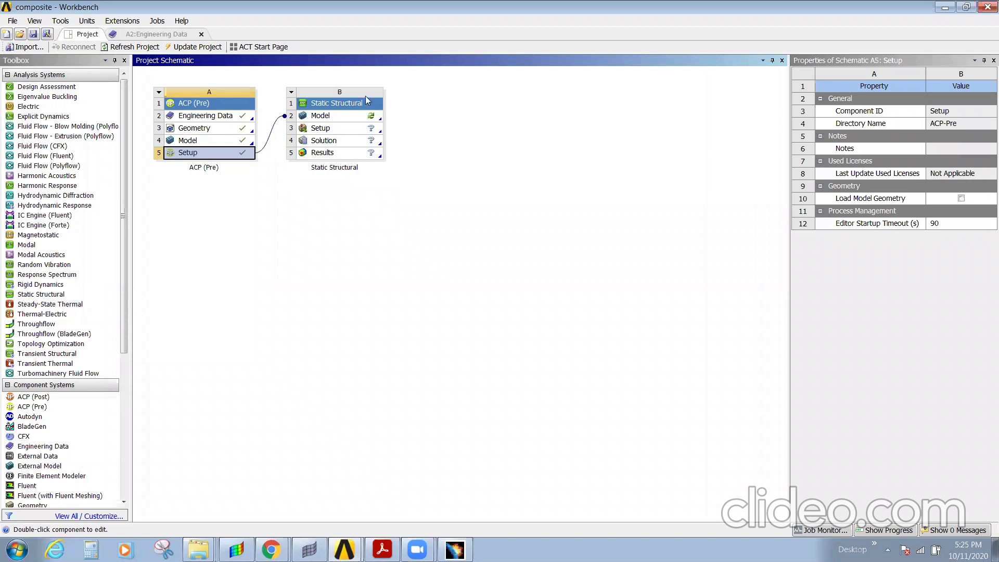
# Open the Static Structural Model in Mechanical and dismiss the information message about the imported layered section
pyautogui.click(366, 120)
pyautogui.rightClick(368, 121)
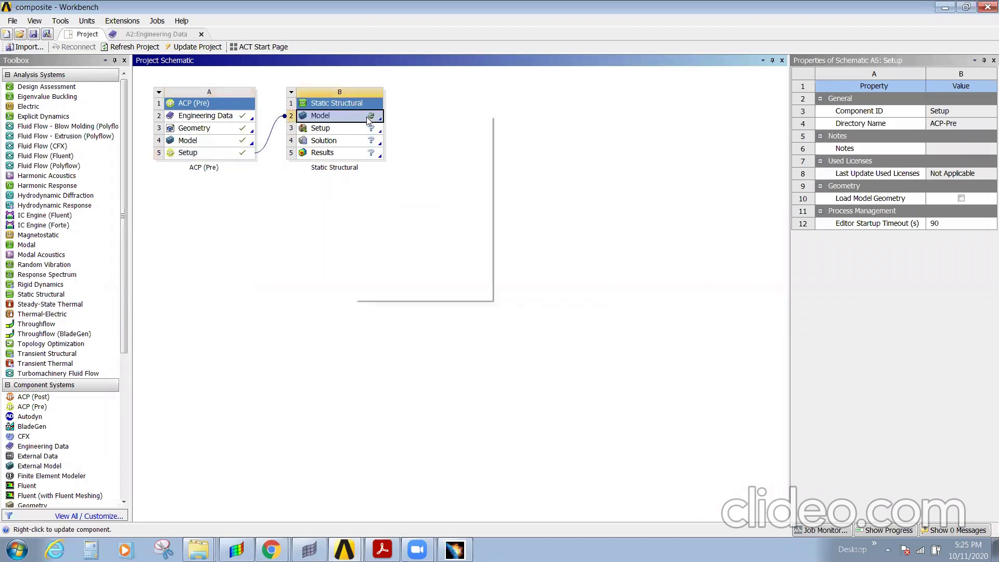
pyautogui.click(385, 123)
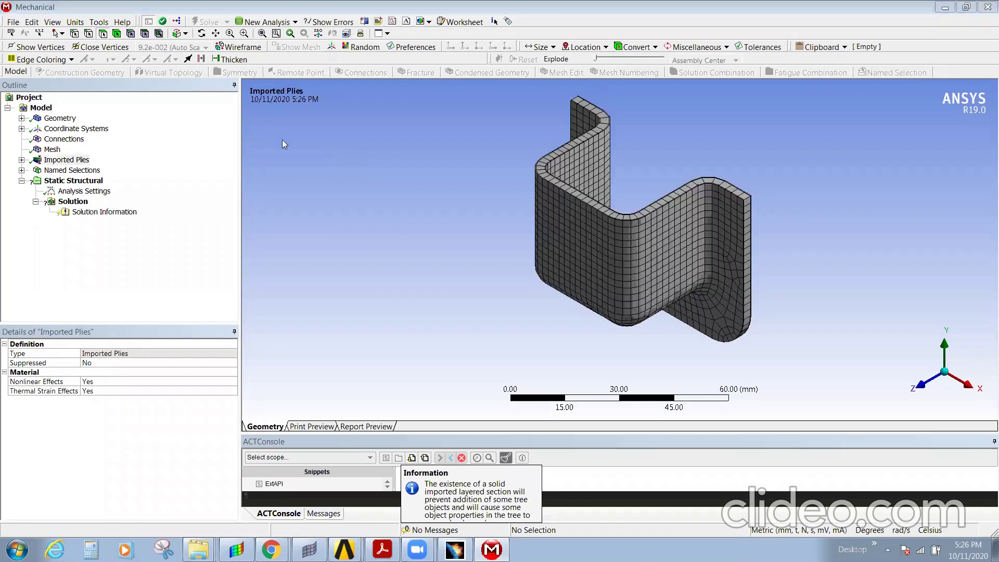
pyautogui.click(524, 506)
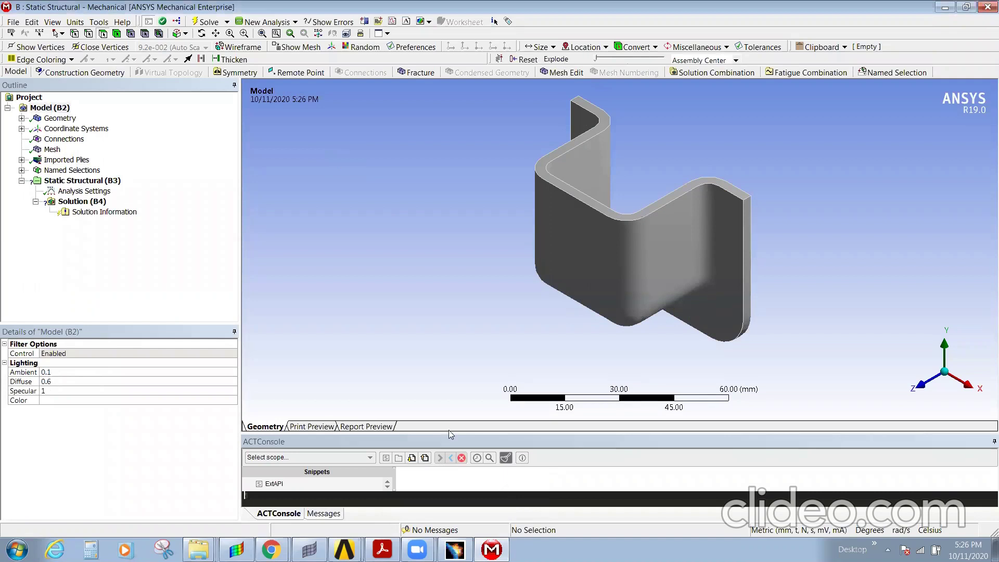
# Examine the mesh of the Imported Plies from several angles and close up along the part's edge
pyautogui.moveTo(617, 162); pyautogui.dragTo(645, 184, button='middle')
pyautogui.click(66, 160)
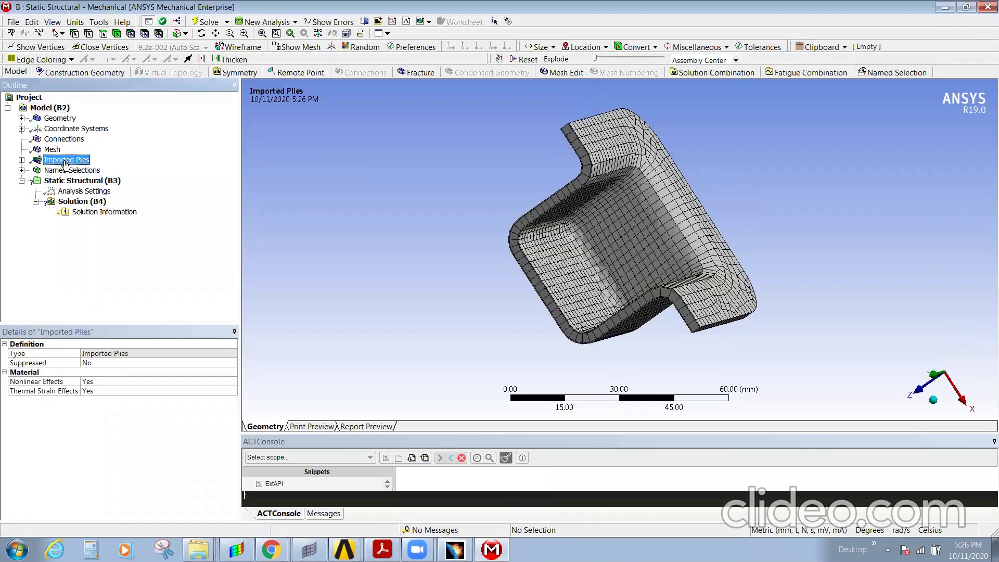
pyautogui.moveTo(620, 329); pyautogui.dragTo(716, 404, button='middle')
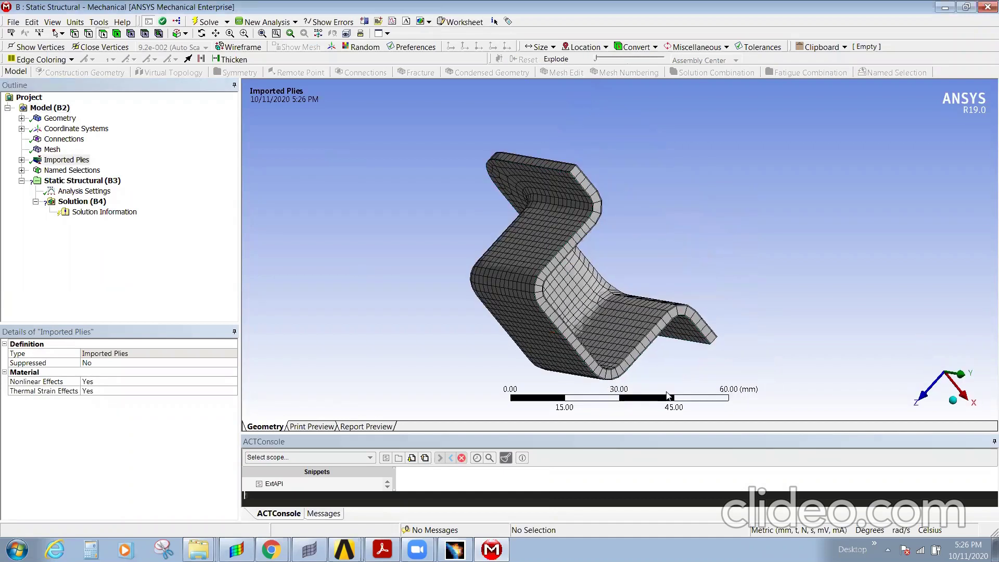
pyautogui.moveTo(595, 187); pyautogui.dragTo(646, 333, button='middle')
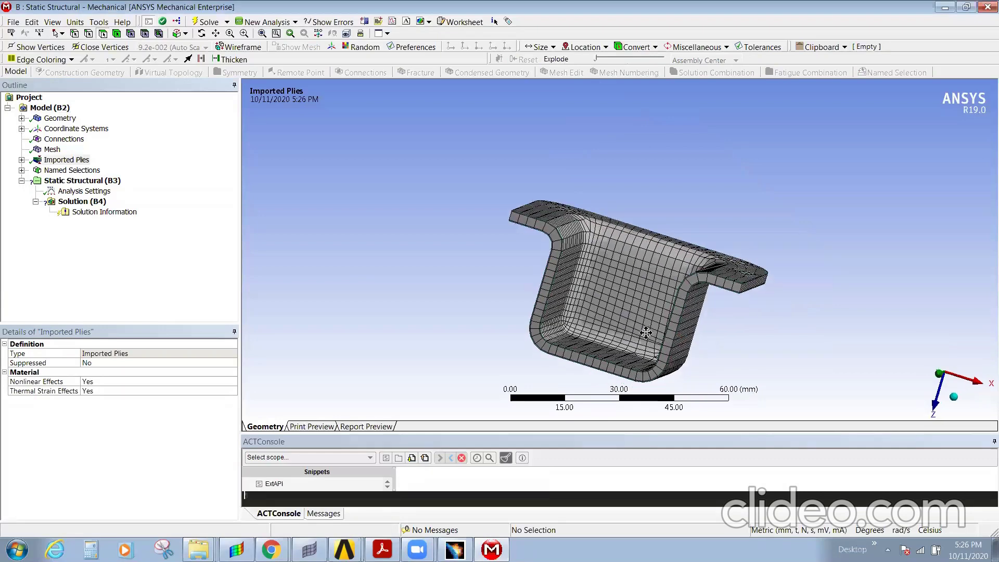
pyautogui.scroll(10, 641, 260)
pyautogui.moveTo(640, 257); pyautogui.dragTo(329, 196, button='middle')
pyautogui.scroll(2, 375, 216)
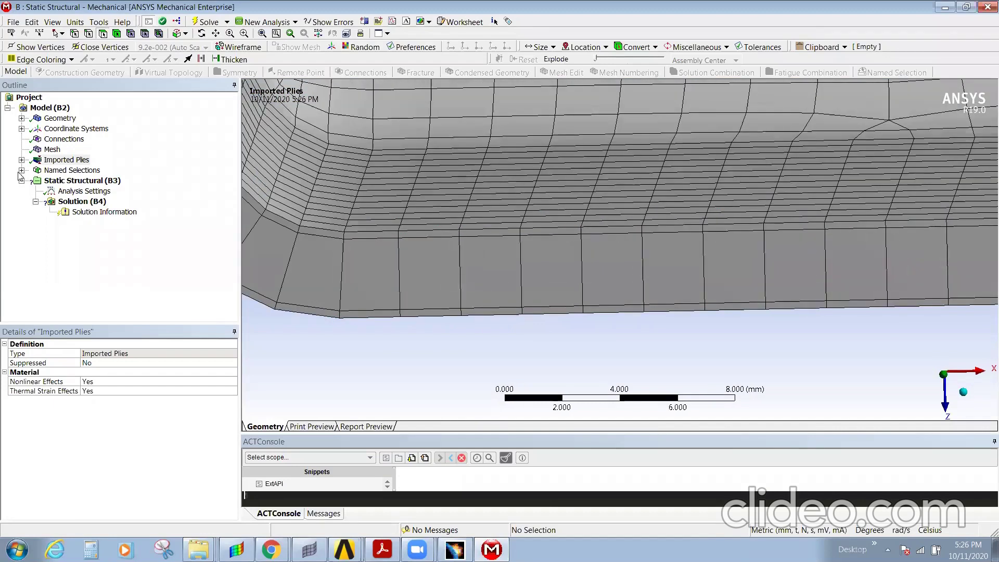
# Expand the imported plies through SolidModel.1.h5 and ModelingGroup.1 and display the P1L1__ModelingPly.1 layer
pyautogui.click(21, 161)
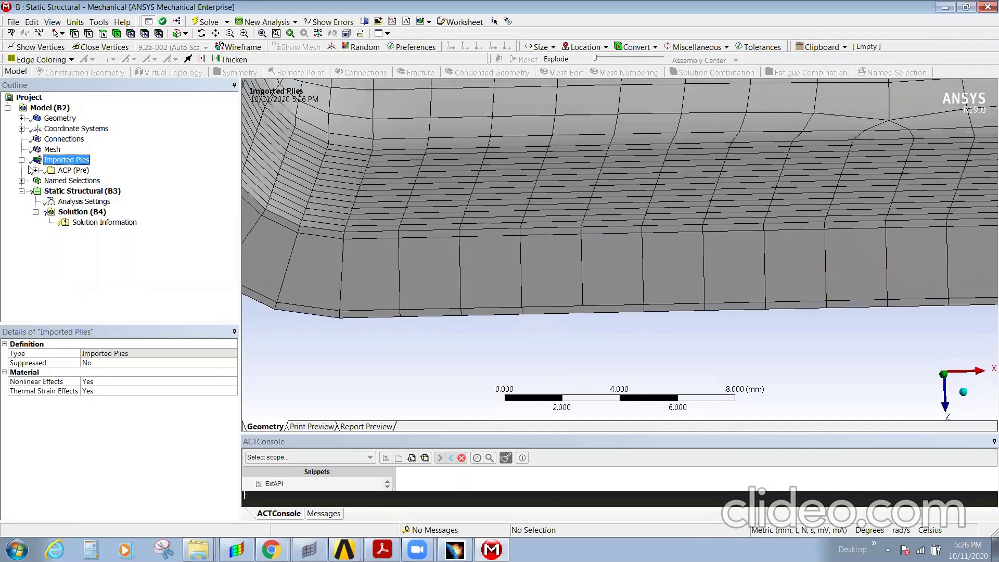
pyautogui.click(35, 170)
pyautogui.click(50, 181)
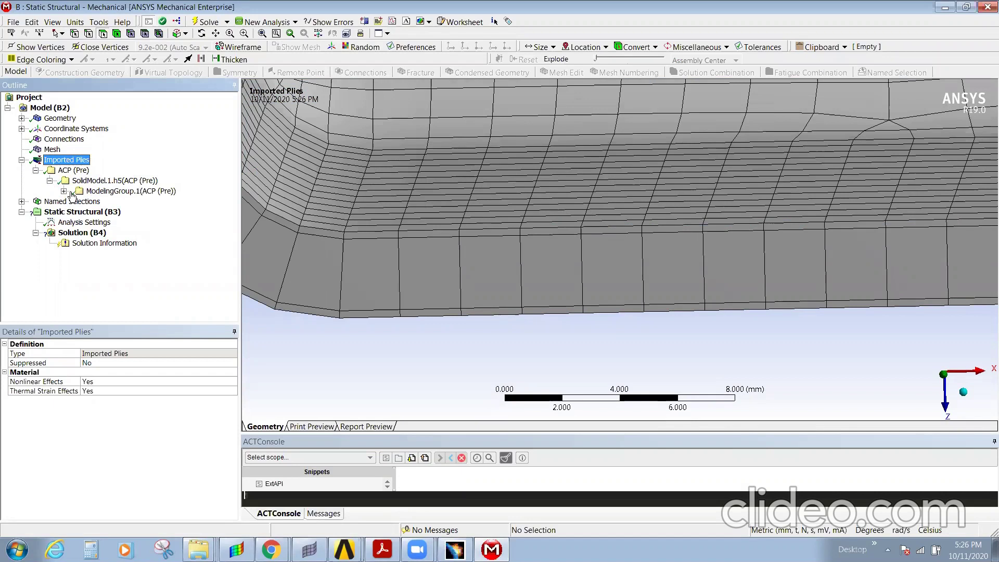
pyautogui.click(63, 191)
pyautogui.click(78, 201)
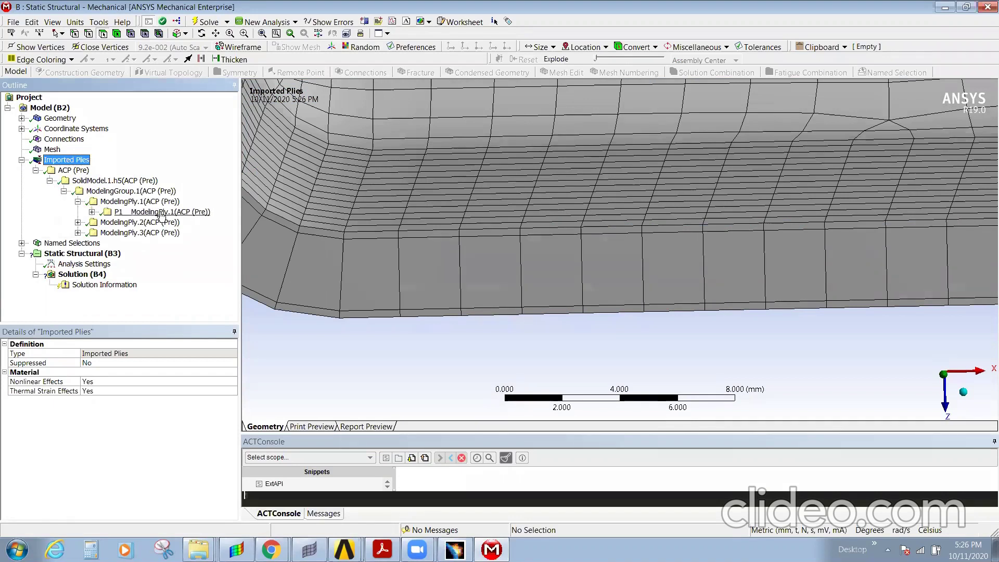
pyautogui.click(162, 213)
pyautogui.click(91, 212)
pyautogui.click(170, 223)
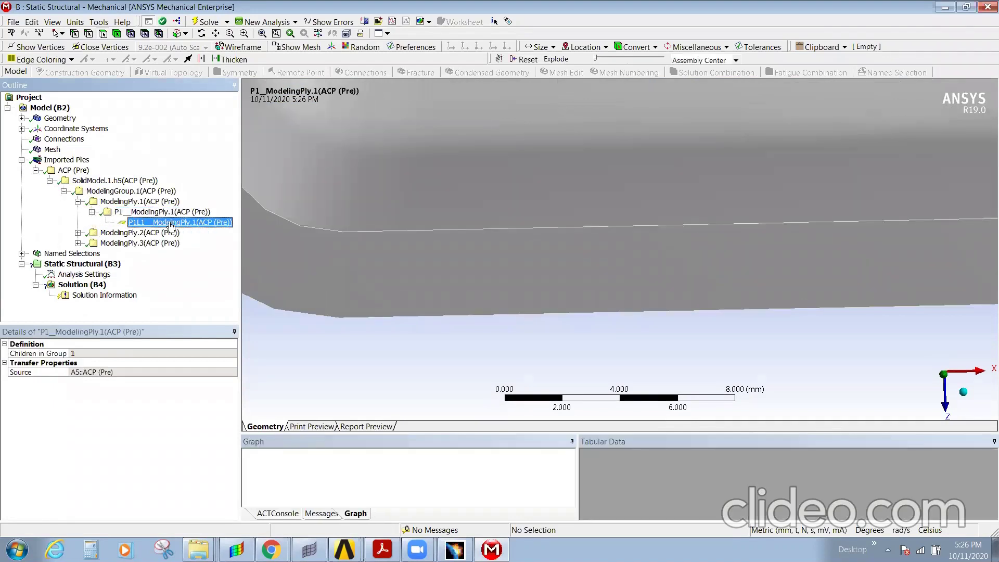
# Inspect the P1L1__ModelingPly.1 layer within the wall thickness and around the flange corner
pyautogui.moveTo(430, 272); pyautogui.dragTo(398, 268, button='middle')
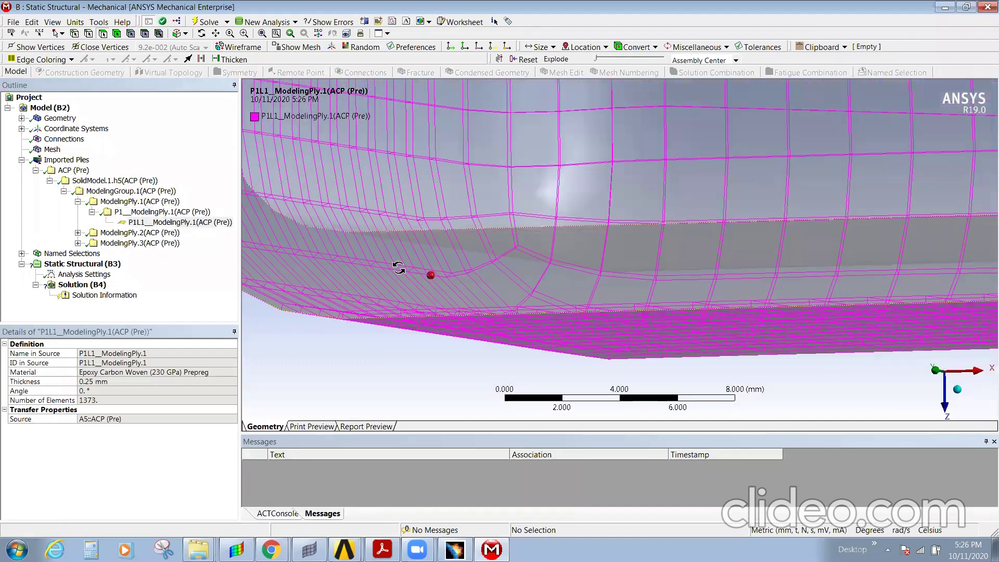
pyautogui.scroll(-5, 415, 279)
pyautogui.moveTo(658, 274); pyautogui.dragTo(653, 242, button='middle')
pyautogui.scroll(5, 691, 226)
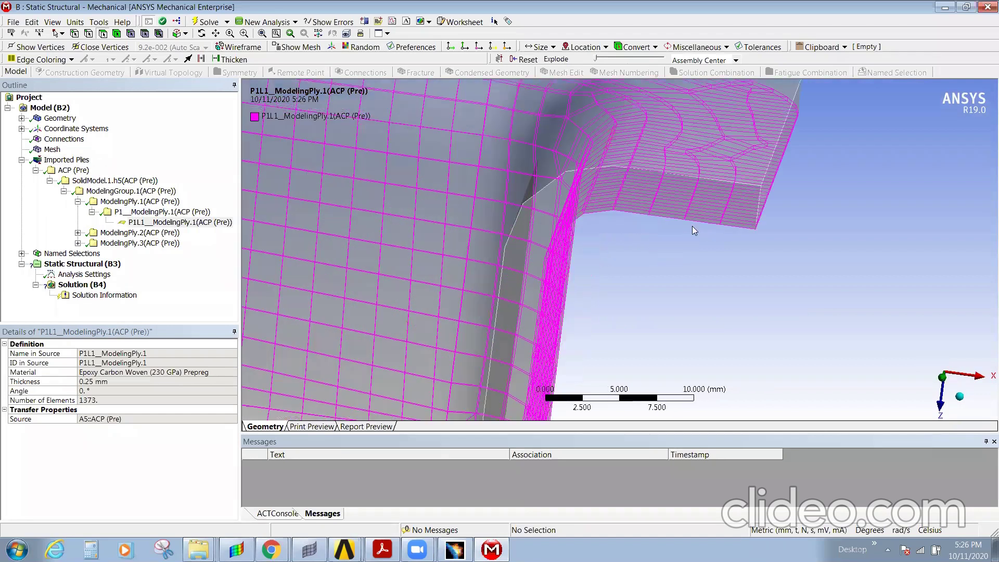
pyautogui.moveTo(691, 198); pyautogui.dragTo(767, 213, button='middle')
pyautogui.scroll(3, 766, 214)
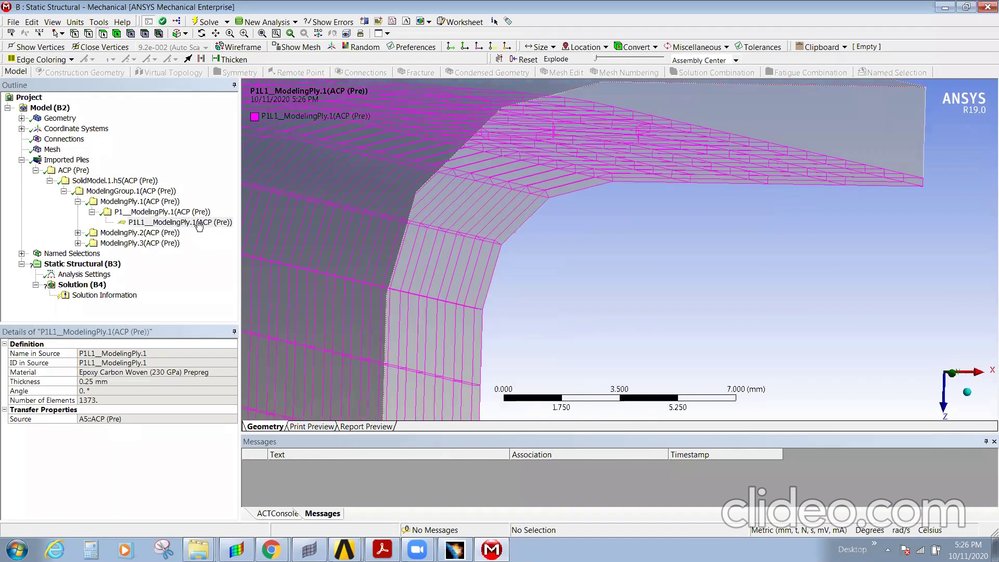
pyautogui.click(198, 223)
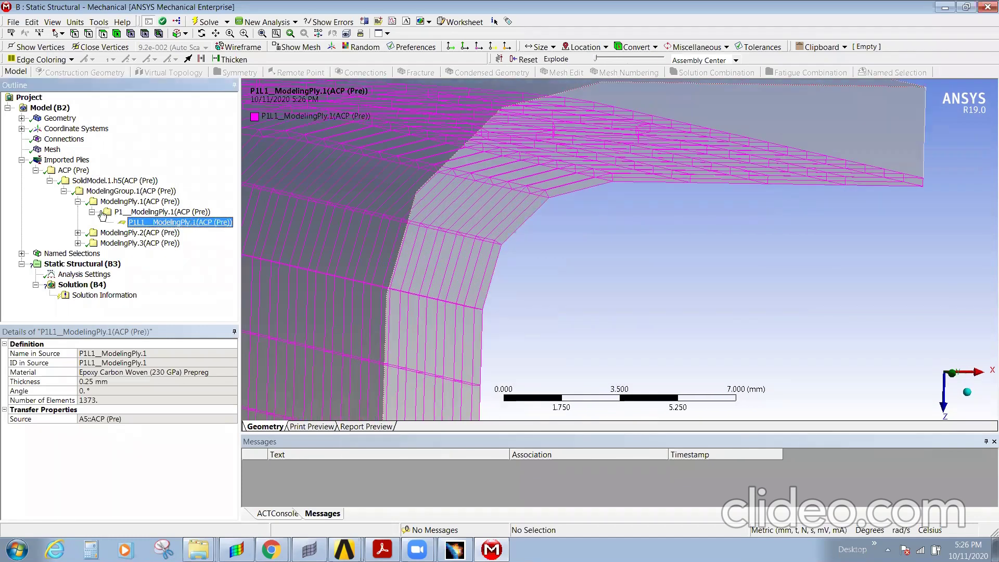
# Display the P1L1__ModelingPly.2 honeycomb layer and inspect it within the wall thickness
pyautogui.click(78, 232)
pyautogui.click(161, 243)
pyautogui.click(92, 243)
pyautogui.click(179, 253)
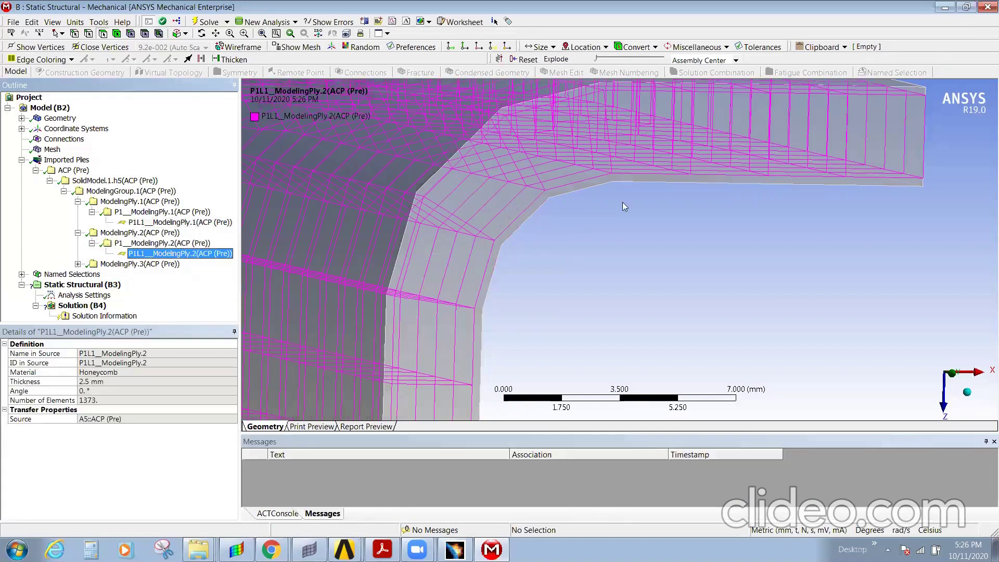
pyautogui.scroll(-5, 649, 240)
pyautogui.moveTo(663, 286); pyautogui.dragTo(720, 232, button='middle')
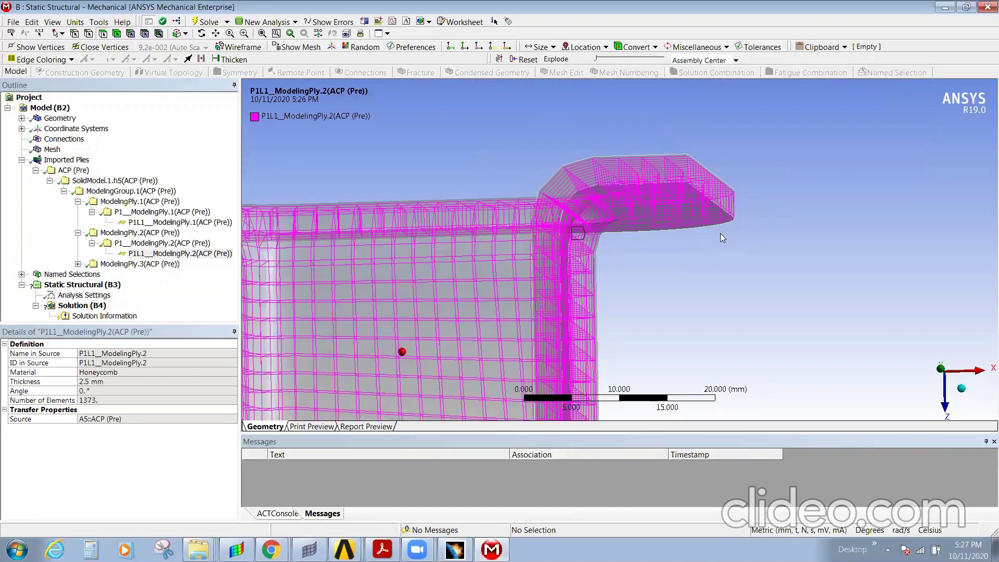
# Display and inspect the P1L1__ModelingPly.3 layer, then collapse the imported ACP (Pre) plies
pyautogui.click(78, 264)
pyautogui.click(106, 274)
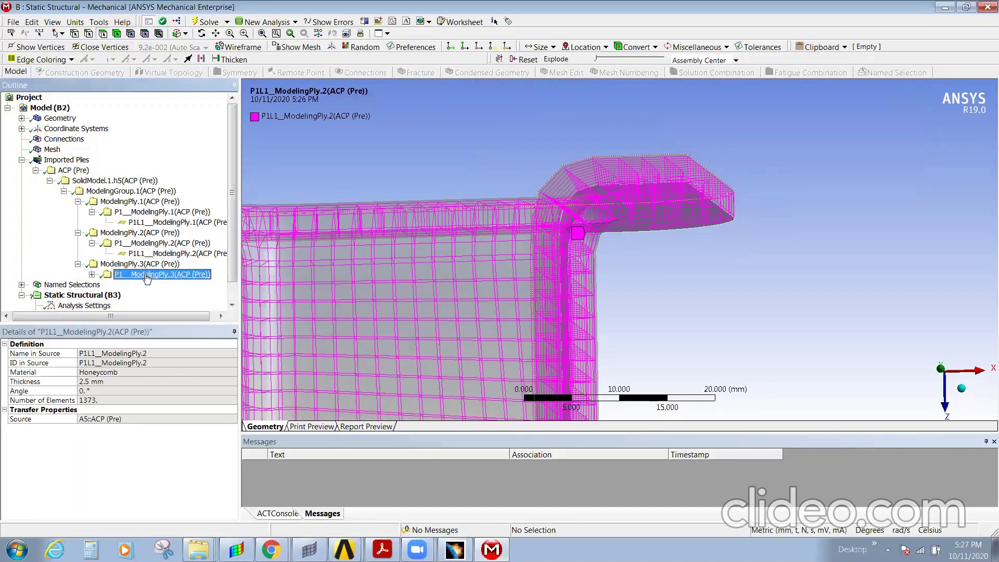
pyautogui.click(171, 285)
pyautogui.moveTo(566, 218)
pyautogui.mouseDown(button='middle')
pyautogui.moveTo(575, 223)
pyautogui.moveTo(555, 219)
pyautogui.mouseUp(button='middle')
pyautogui.scroll(2, 705, 135)
pyautogui.keyDown('ctrl'); pyautogui.moveTo(705, 134); pyautogui.dragTo(671, 265, button='middle'); pyautogui.keyUp('ctrl')
pyautogui.scroll(-3, 689, 220)
pyautogui.scroll(-2, 690, 222)
pyautogui.click(50, 180)
pyautogui.click(36, 170)
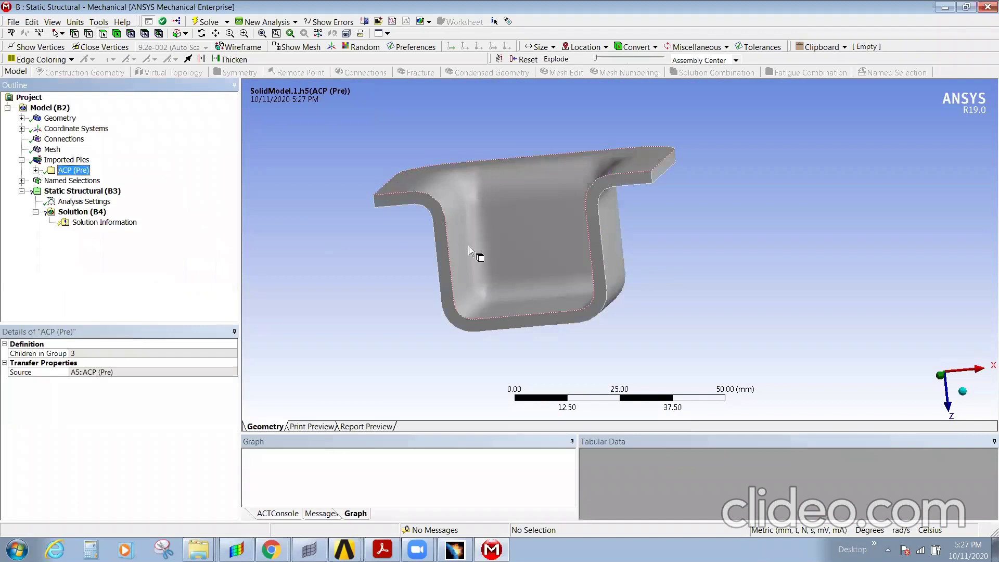
# Review the bottom and top All_Elements named selections imported from ACP on the solid part
pyautogui.click(22, 181)
pyautogui.click(63, 191)
pyautogui.click(130, 205)
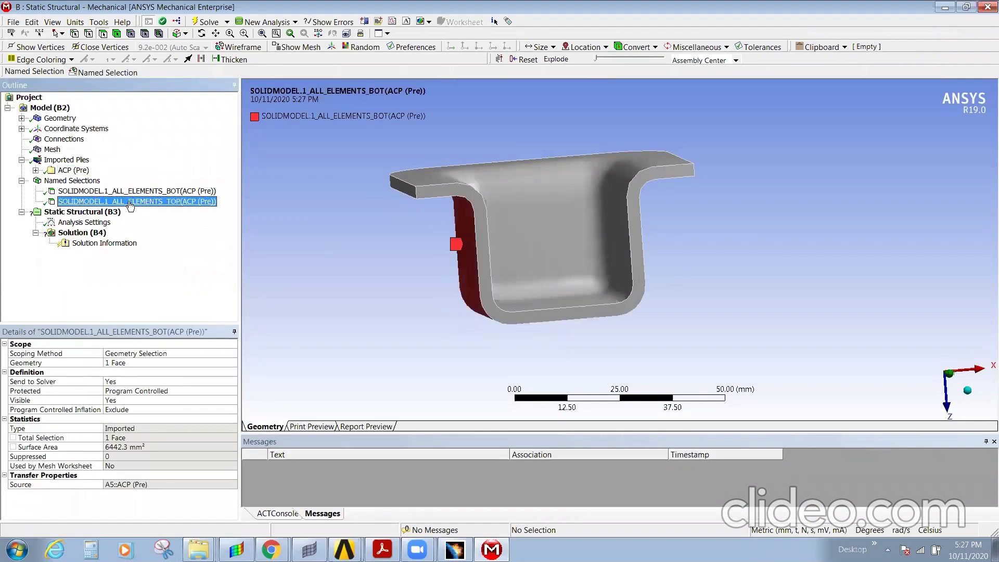
pyautogui.moveTo(327, 245); pyautogui.dragTo(353, 242, button='middle')
# Add a Fixed Support to the Static Structural (B3) analysis
pyautogui.click(52, 211)
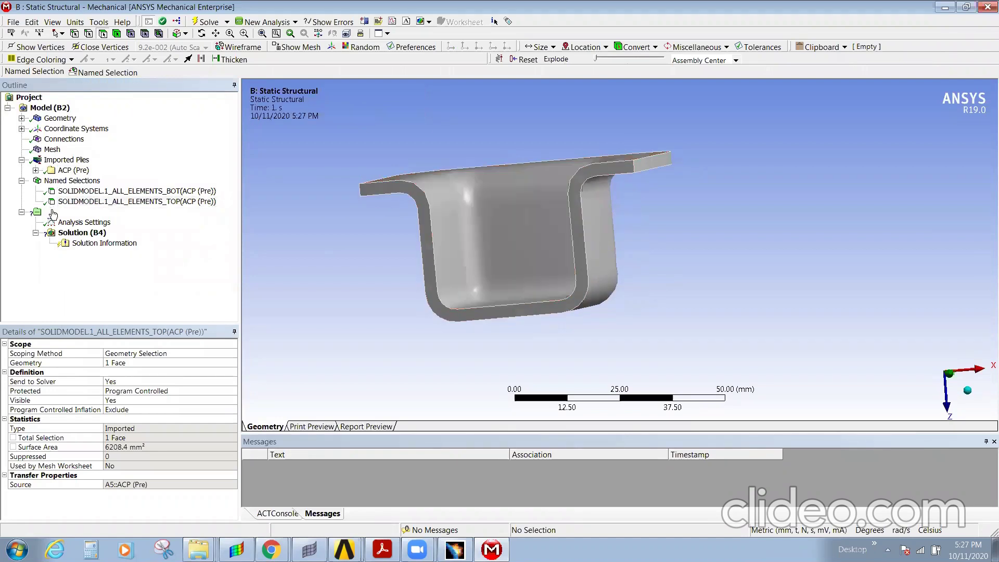
pyautogui.rightClick(73, 214)
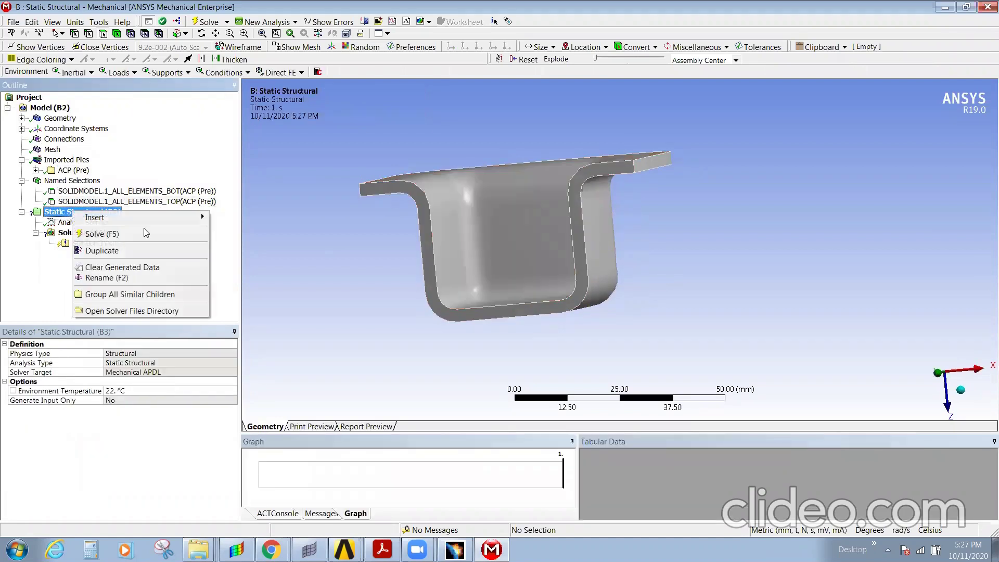
pyautogui.moveTo(138, 215)
pyautogui.click(289, 353)
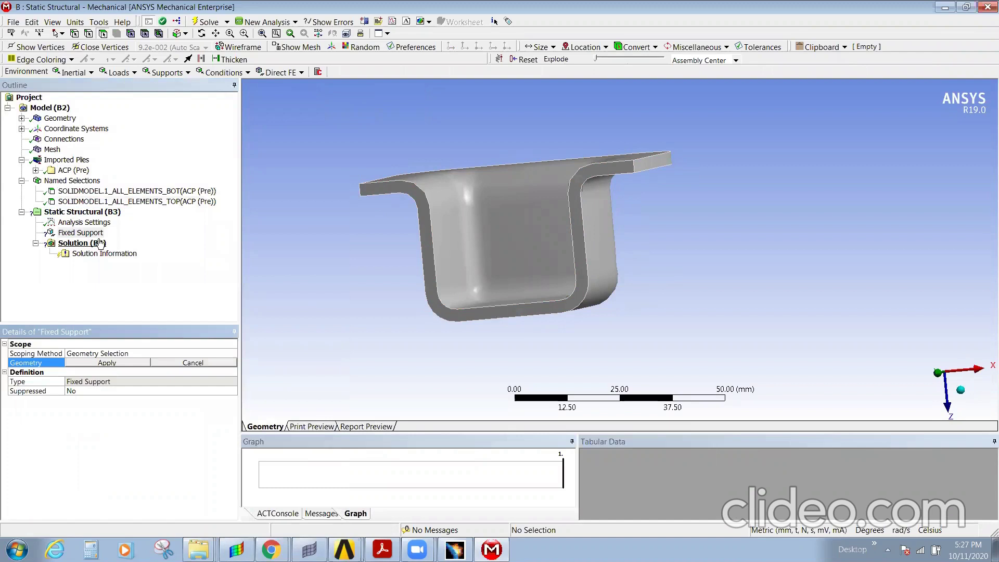
# Scope the fixed support to the curved outer edge of the flange
pyautogui.moveTo(552, 308); pyautogui.dragTo(629, 135, button='middle')
pyautogui.click(379, 127)
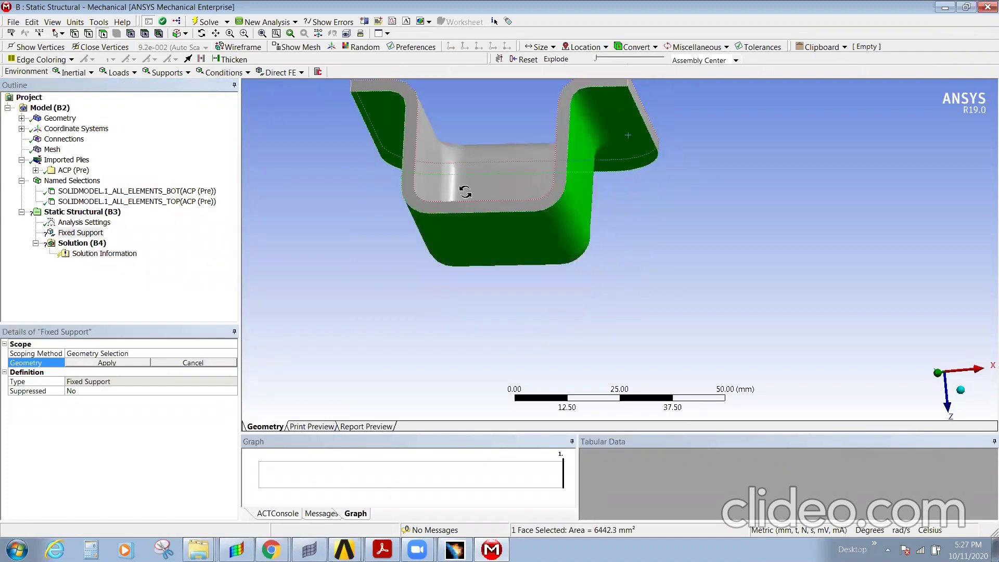
pyautogui.moveTo(463, 190); pyautogui.dragTo(670, 211, button='middle')
pyautogui.click(514, 233)
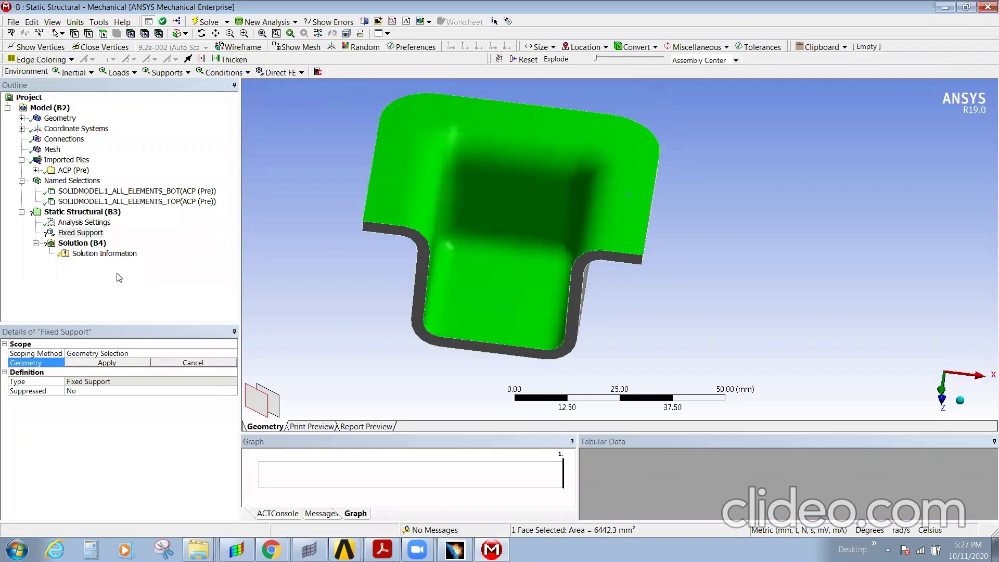
pyautogui.click(80, 232)
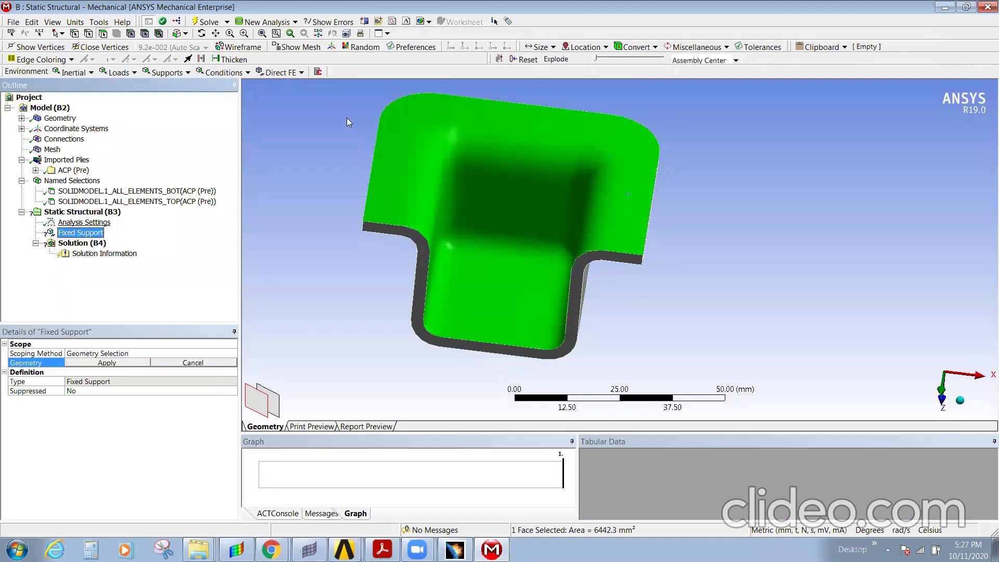
pyautogui.moveTo(526, 256); pyautogui.dragTo(541, 254, button='middle')
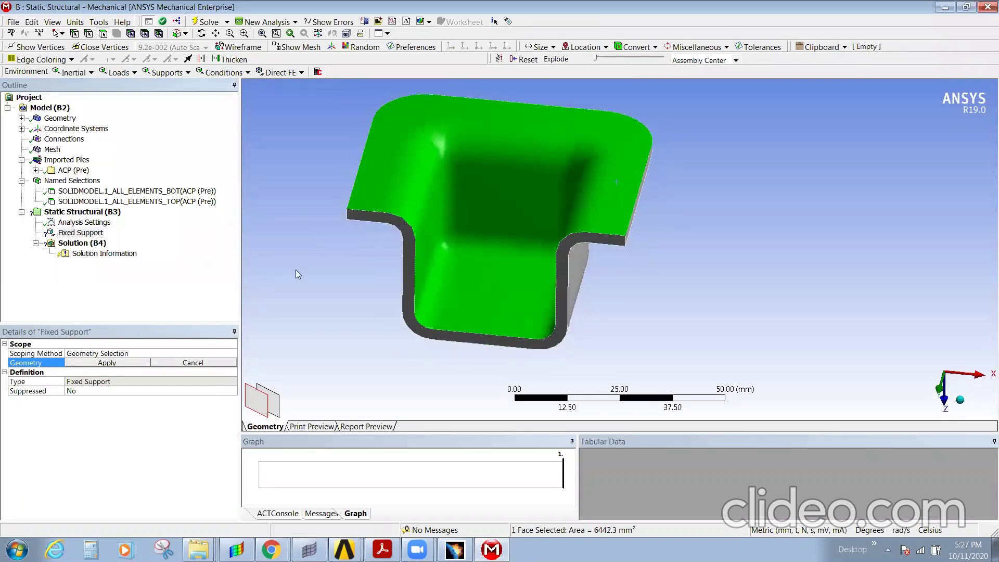
pyautogui.click(238, 266)
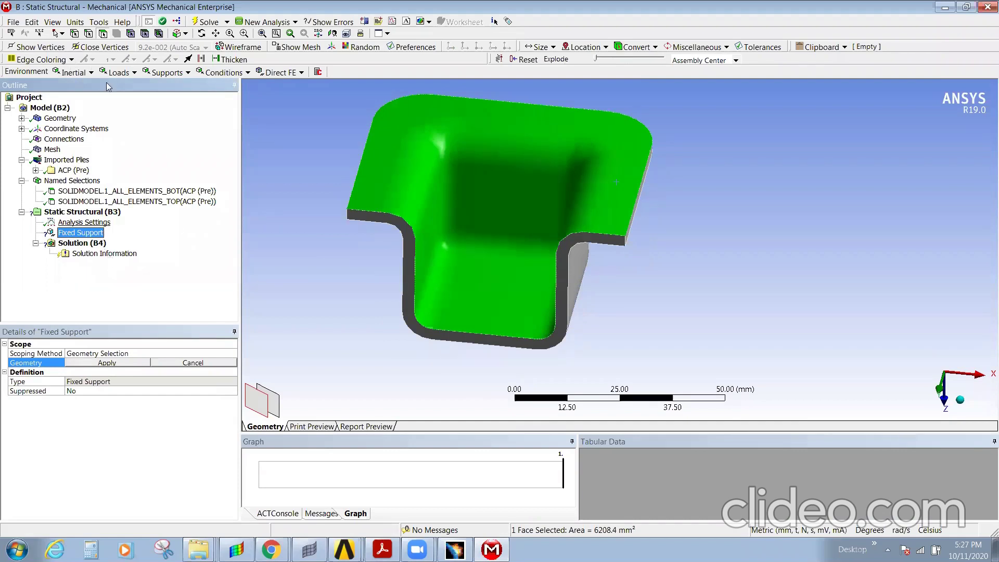
pyautogui.click(89, 33)
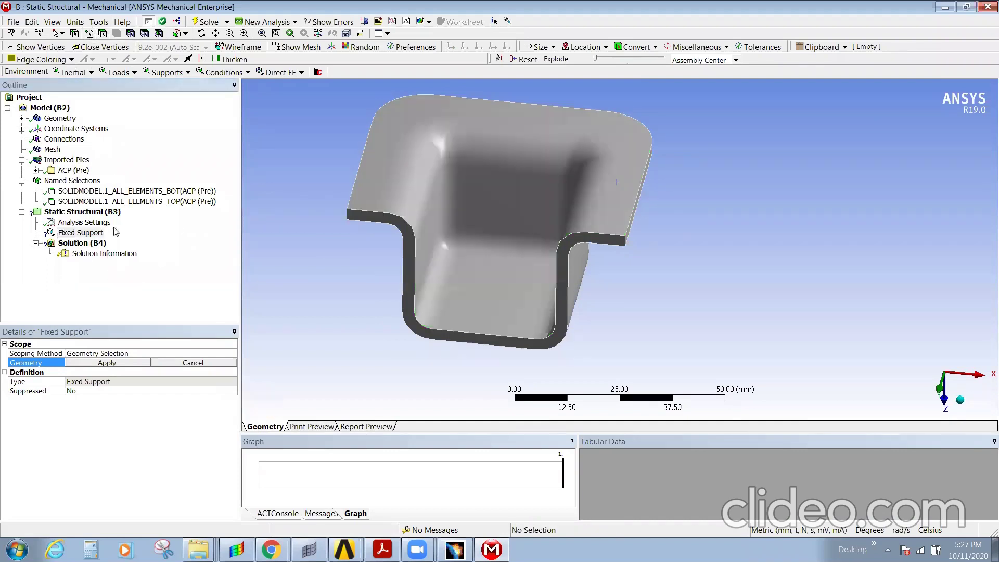
pyautogui.click(629, 210)
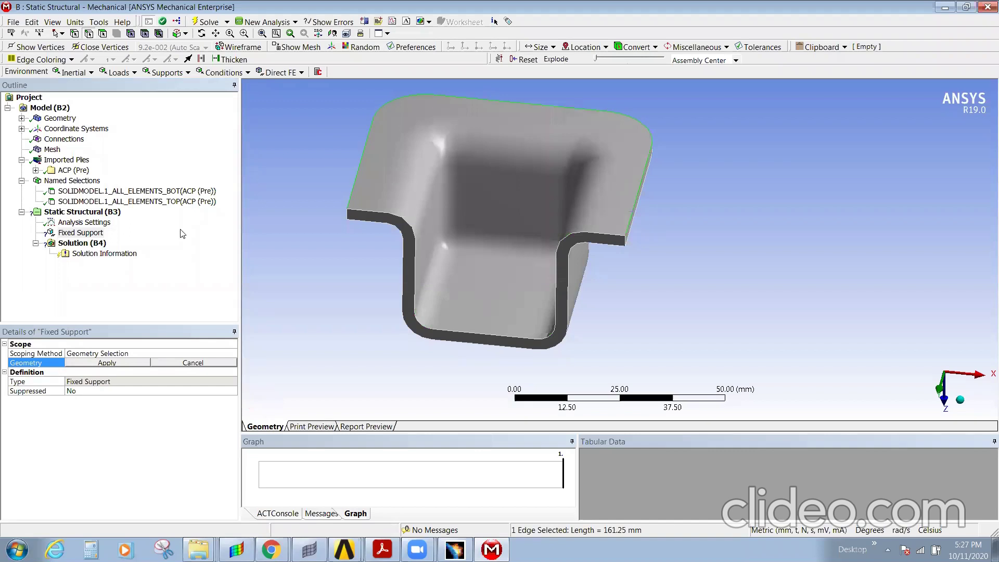
pyautogui.click(110, 362)
# Rescope the fixed support to the narrow thickness face around the flange's outer rim
pyautogui.moveTo(511, 276); pyautogui.dragTo(583, 234, button='middle')
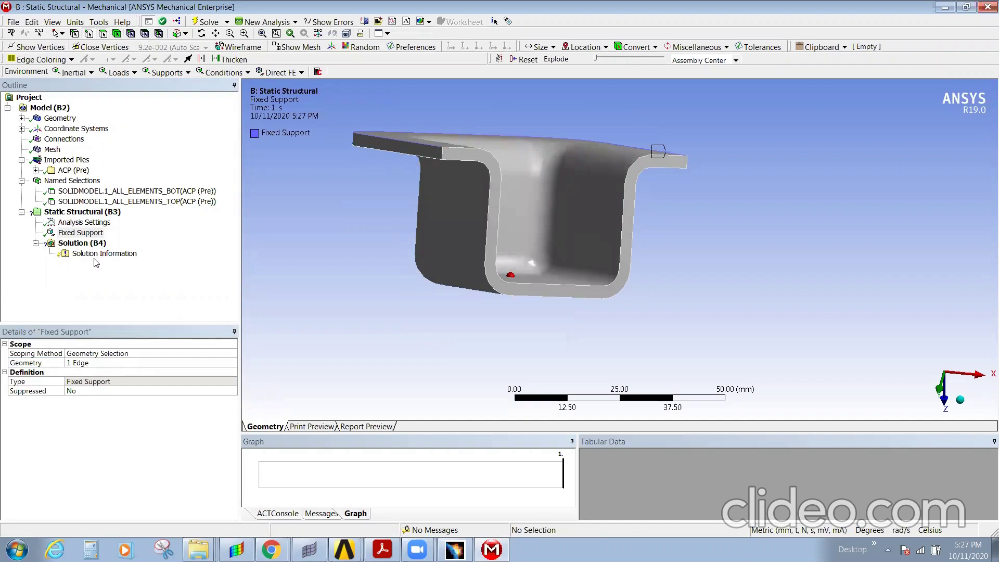
pyautogui.click(83, 234)
pyautogui.click(425, 151)
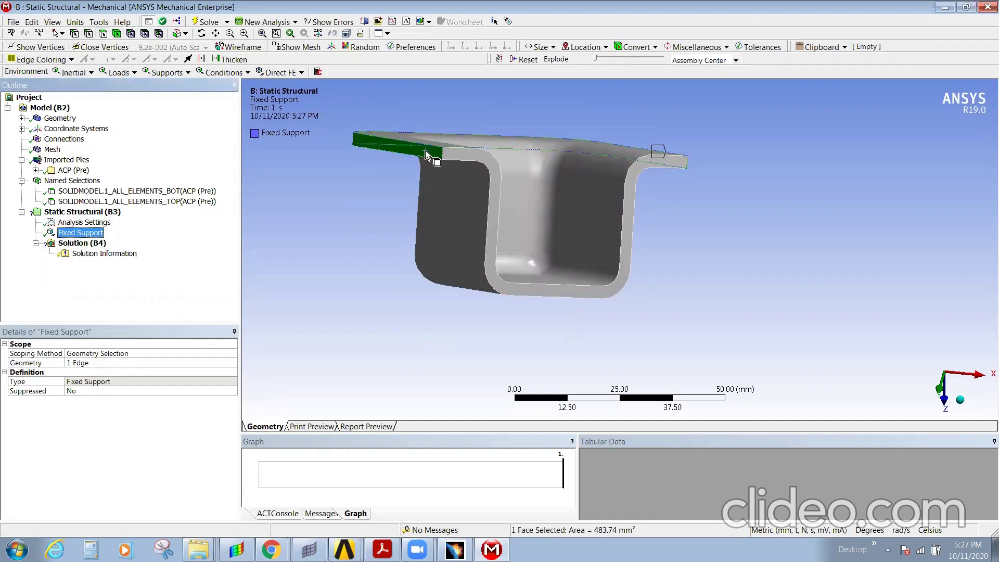
pyautogui.click(99, 363)
pyautogui.click(99, 363)
pyautogui.moveTo(508, 217); pyautogui.dragTo(357, 232, button='middle')
# Add a Pressure load normal to the outer, convex face of the part and enter its magnitude
pyautogui.click(83, 212)
pyautogui.rightClick(86, 213)
pyautogui.moveTo(146, 220)
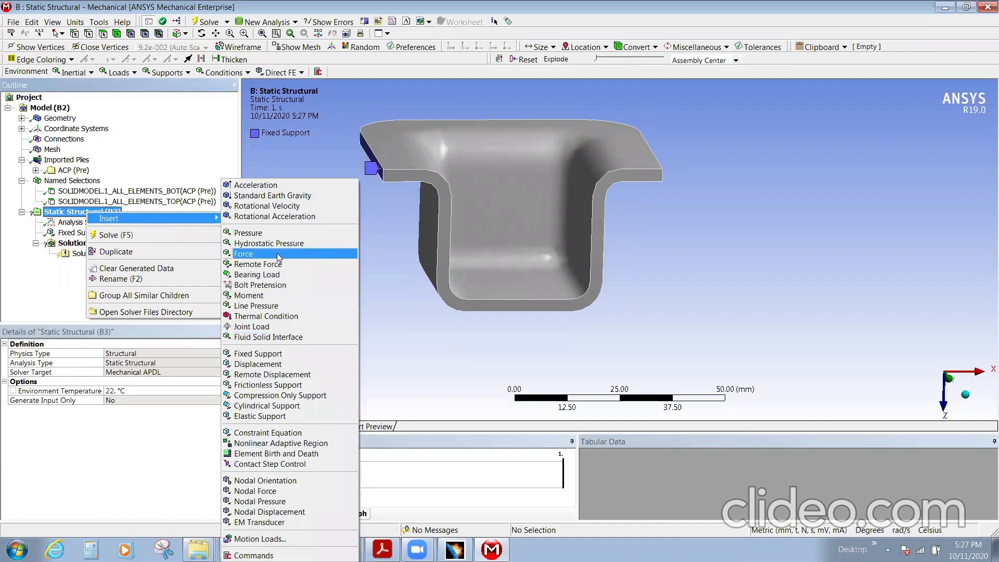
pyautogui.click(275, 234)
pyautogui.moveTo(555, 223); pyautogui.dragTo(557, 250, button='middle')
pyautogui.click(514, 305)
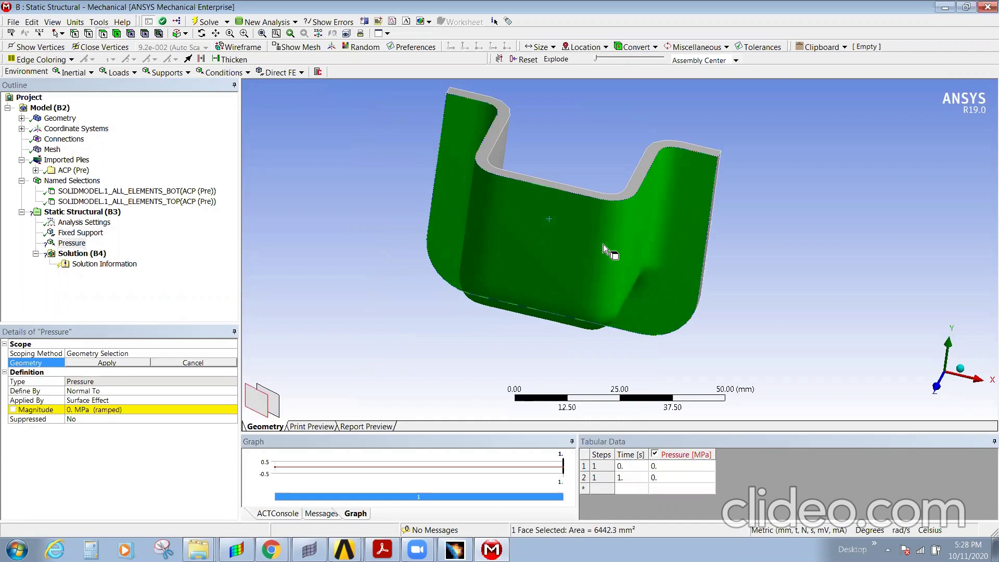
pyautogui.moveTo(610, 273); pyautogui.dragTo(574, 192, button='middle')
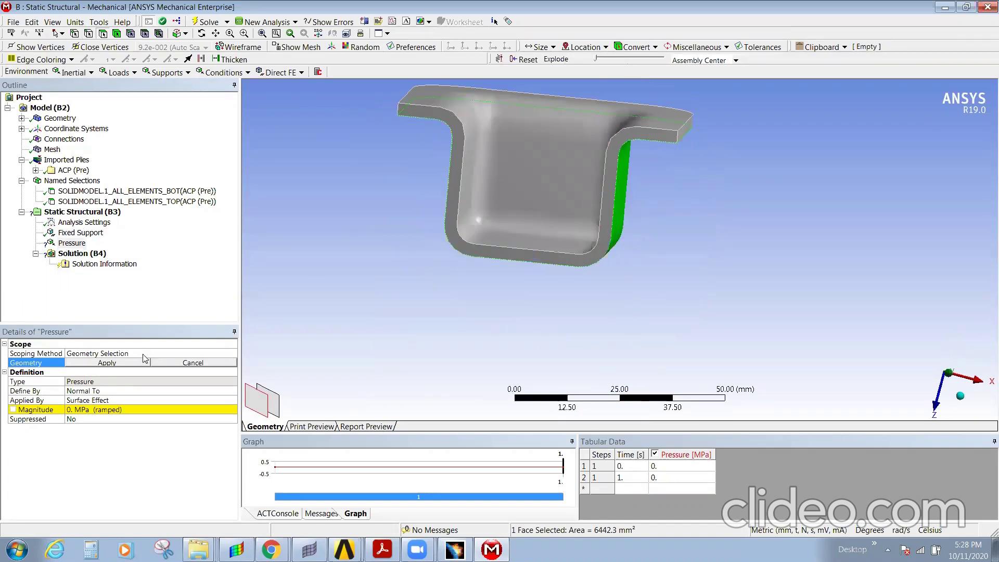
pyautogui.moveTo(631, 225); pyautogui.dragTo(616, 255, button='middle')
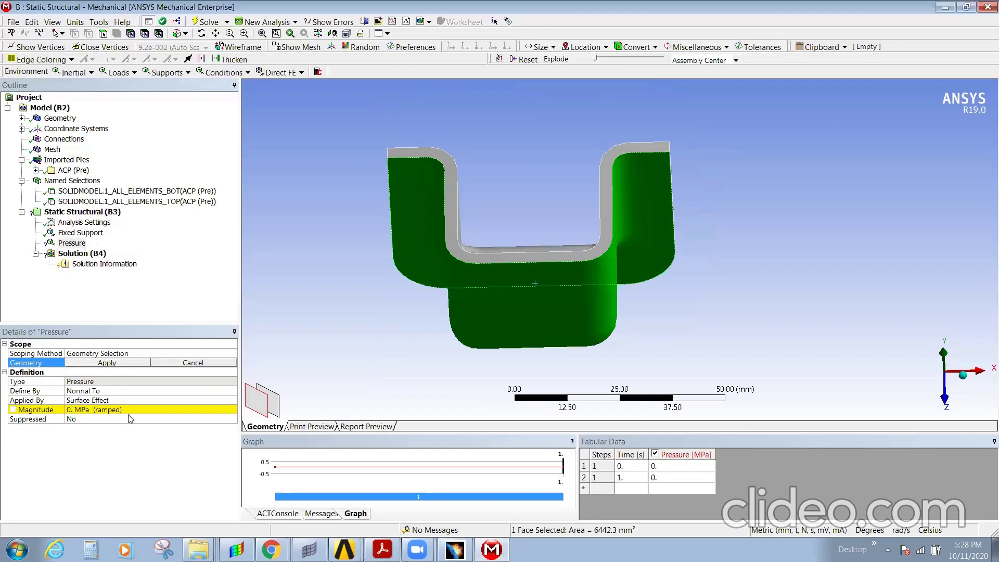
pyautogui.click(107, 362)
pyautogui.moveTo(531, 312); pyautogui.dragTo(741, 234, button='middle')
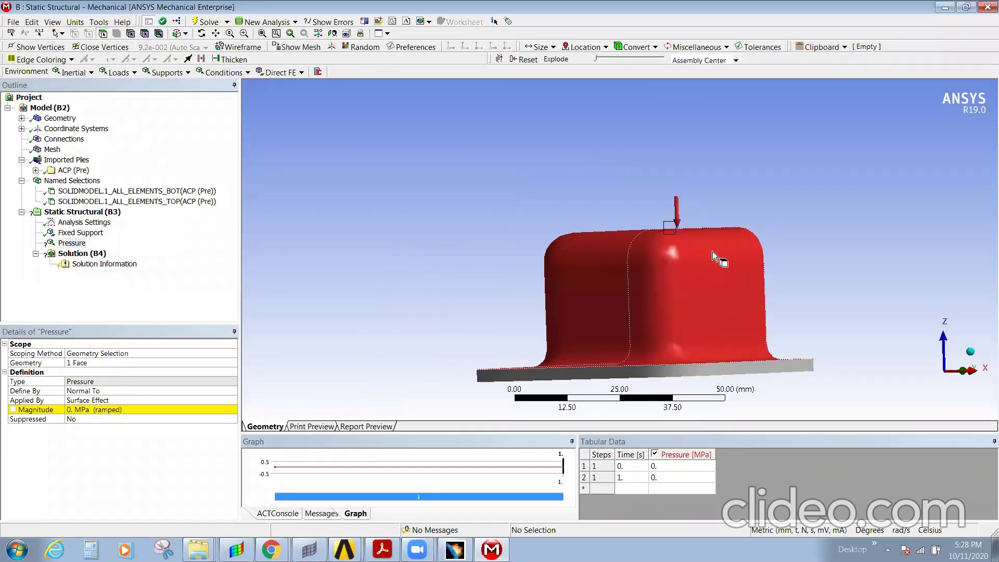
pyautogui.click(96, 409)
pyautogui.press('Return')
# Add a Total Deformation result under Solution (B4)
pyautogui.click(78, 254)
pyautogui.rightClick(84, 253)
pyautogui.moveTo(156, 258)
pyautogui.moveTo(312, 259)
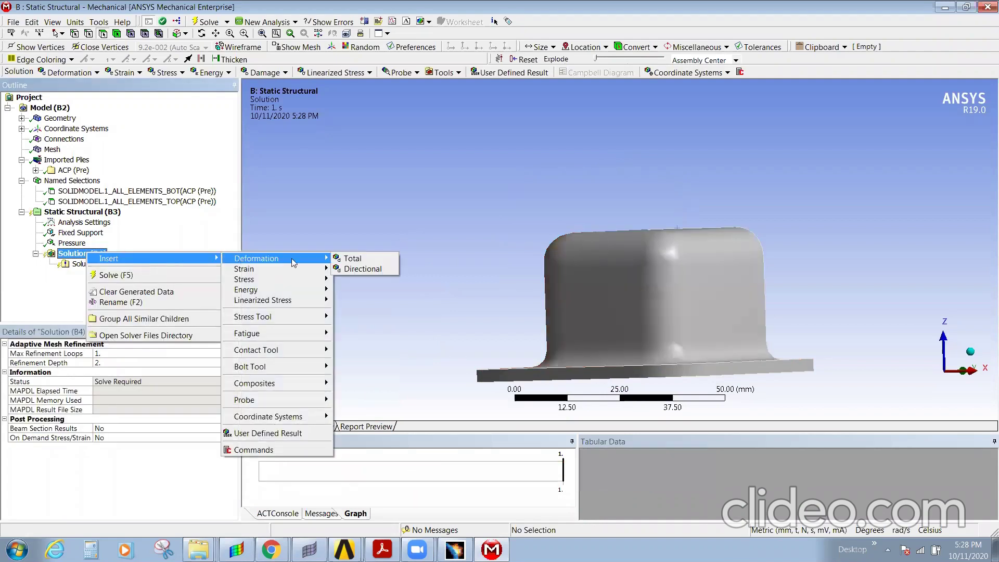
pyautogui.click(349, 259)
# Insert a Composite Failure Tool under Solution (B4)
pyautogui.click(90, 254)
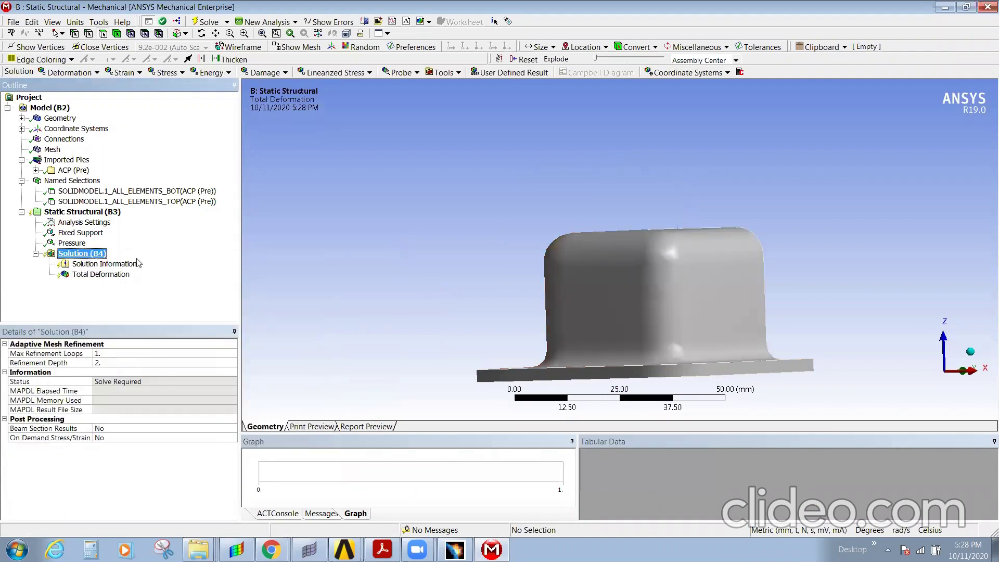
pyautogui.rightClick(90, 253)
pyautogui.moveTo(156, 257)
pyautogui.moveTo(270, 381)
pyautogui.click(374, 382)
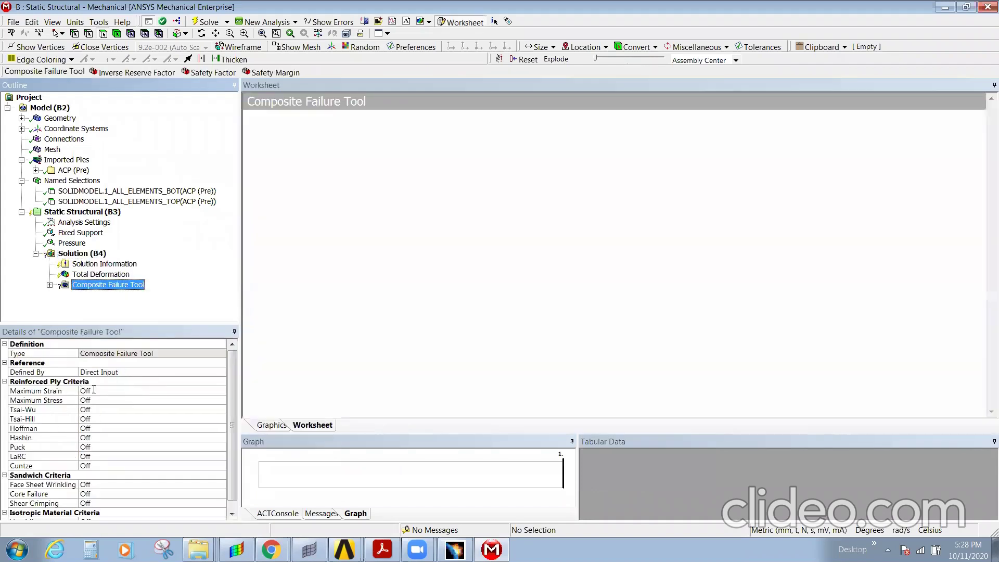
# Turn on the Maximum Strain and Tsai-Wu reinforced ply criteria in the Composite Failure Tool
pyautogui.click(115, 390)
pyautogui.click(115, 391)
pyautogui.click(120, 415)
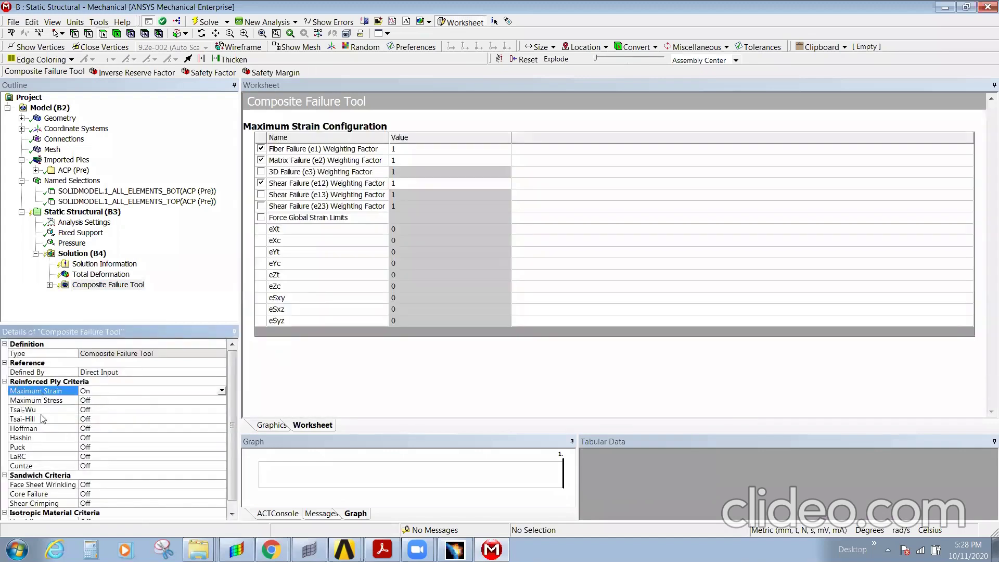
pyautogui.click(44, 409)
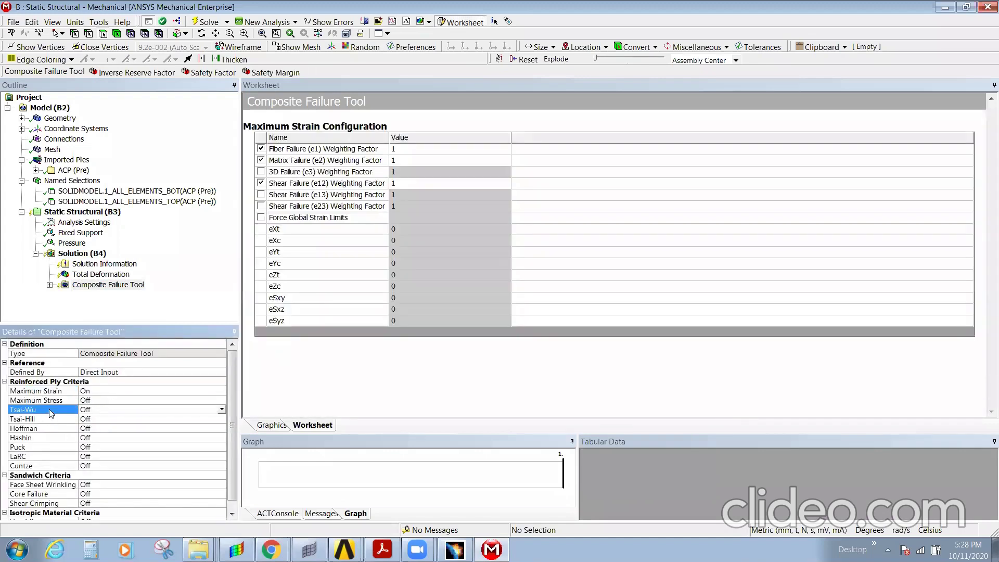
pyautogui.click(222, 409)
pyautogui.click(100, 428)
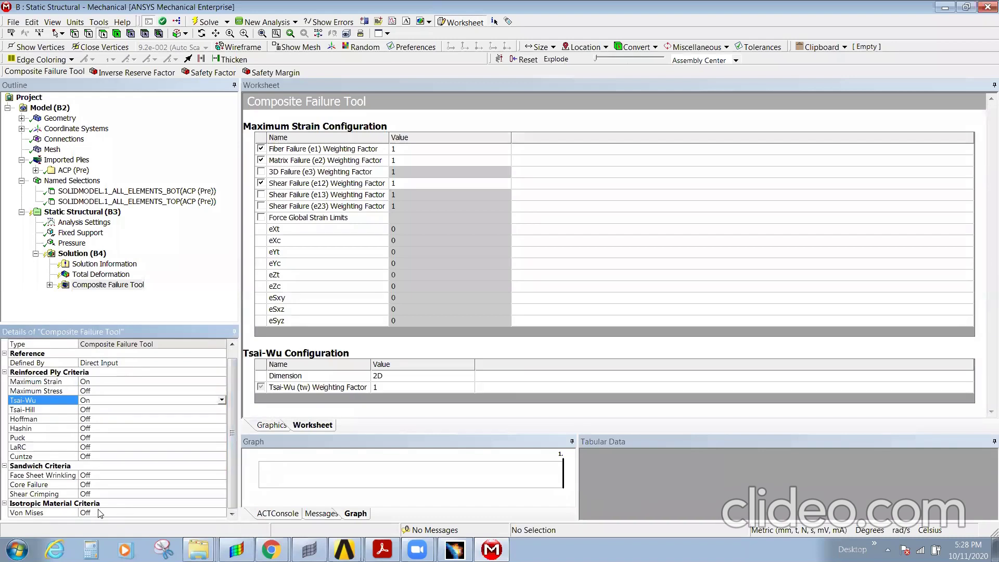
# Turn on the Von Mises isotropic material criterion in the Composite Failure Tool
pyautogui.click(172, 512)
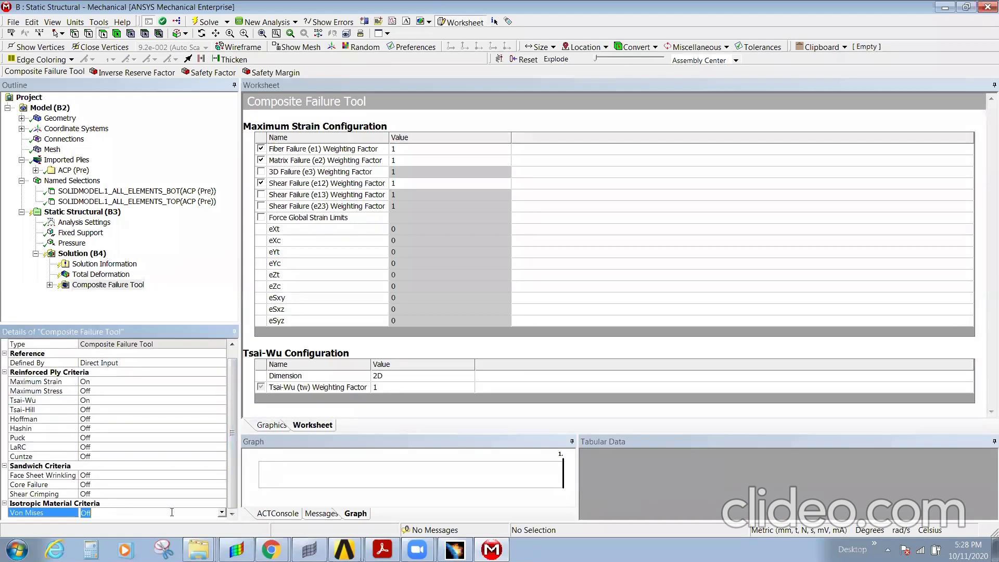
pyautogui.click(219, 514)
pyautogui.click(120, 529)
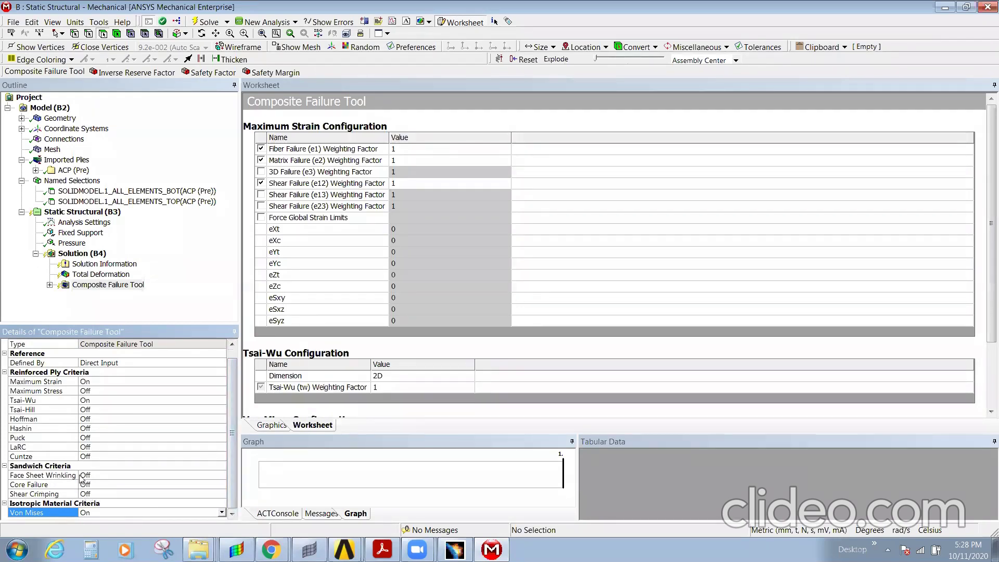
# Turn on the Face Sheet Wrinkling and Core Failure sandwich criteria in the Composite Failure Tool
pyautogui.click(122, 474)
pyautogui.click(222, 475)
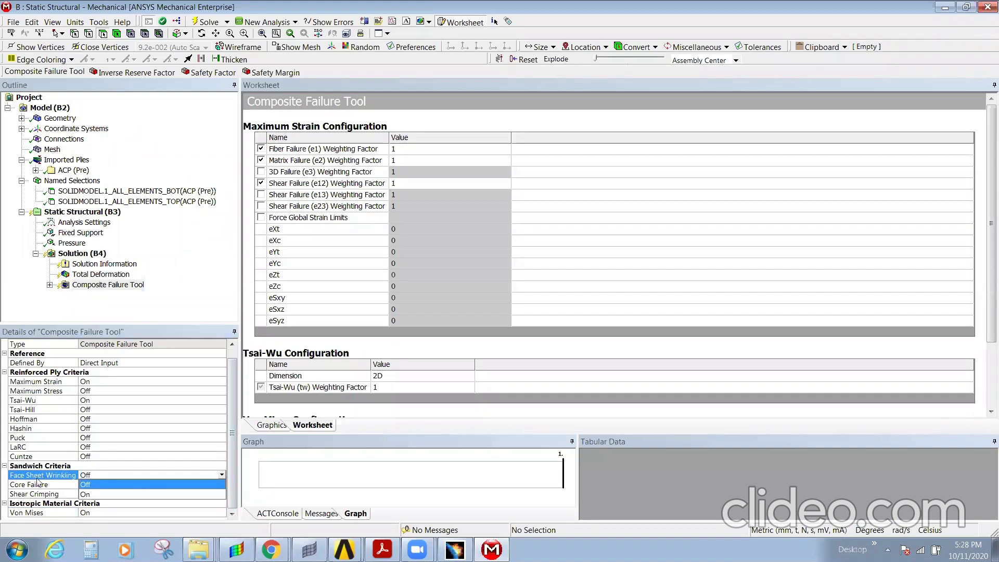
pyautogui.click(91, 493)
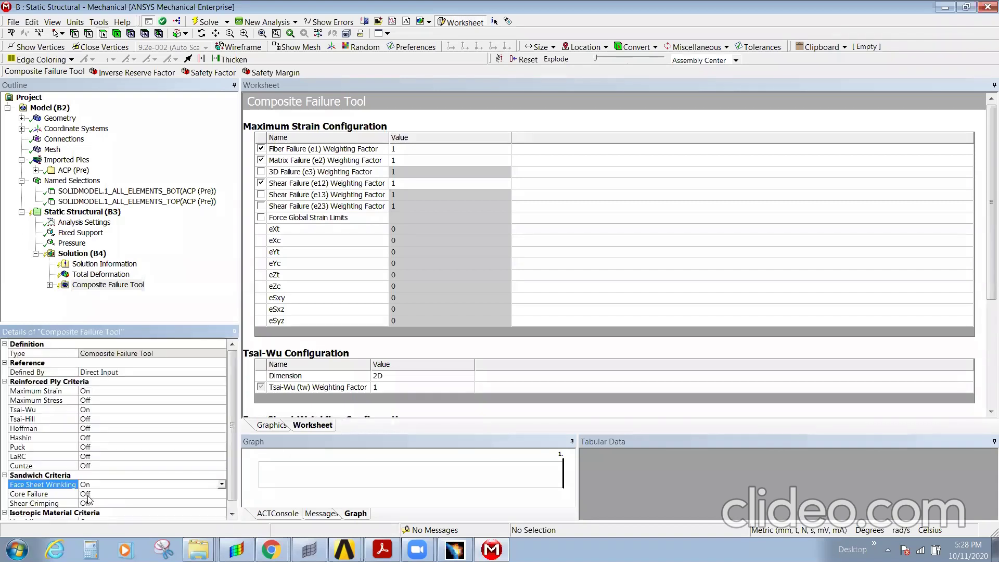
pyautogui.click(38, 495)
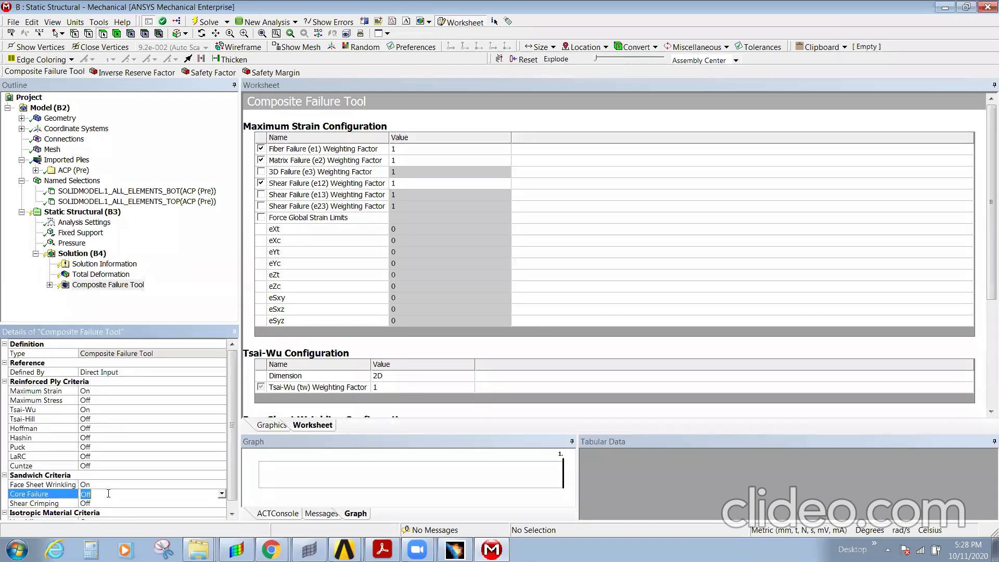
pyautogui.click(222, 494)
pyautogui.click(134, 513)
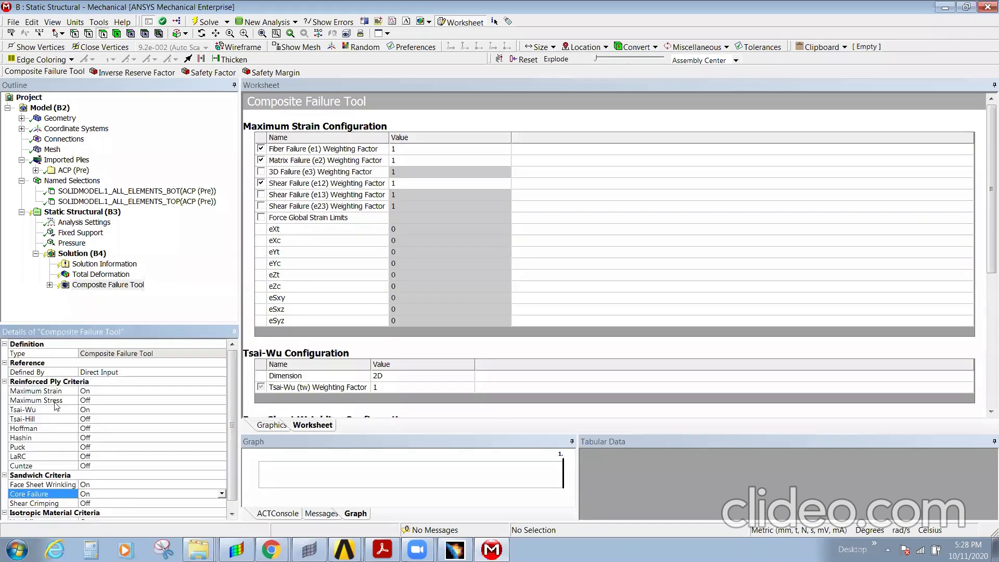
# Add Safety Factor and Safety Margin results to the Composite Failure Tool
pyautogui.doubleClick(108, 285)
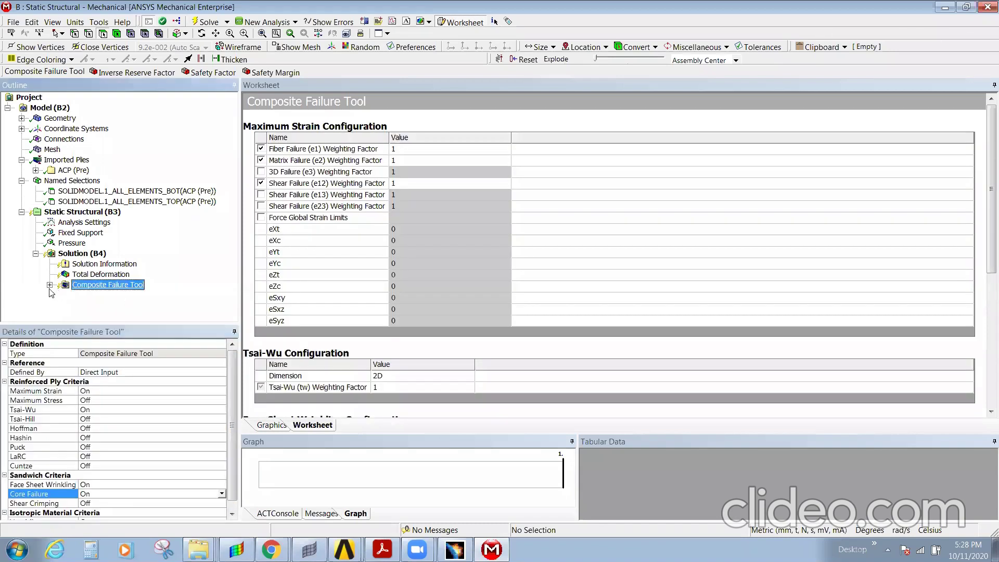
pyautogui.rightClick(111, 286)
pyautogui.moveTo(135, 288)
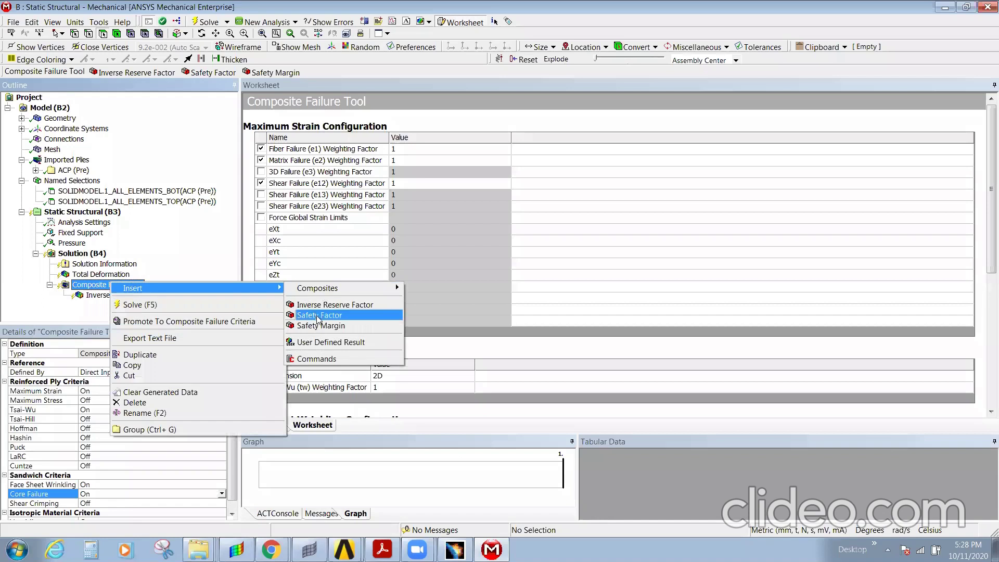
pyautogui.click(318, 315)
pyautogui.click(112, 285)
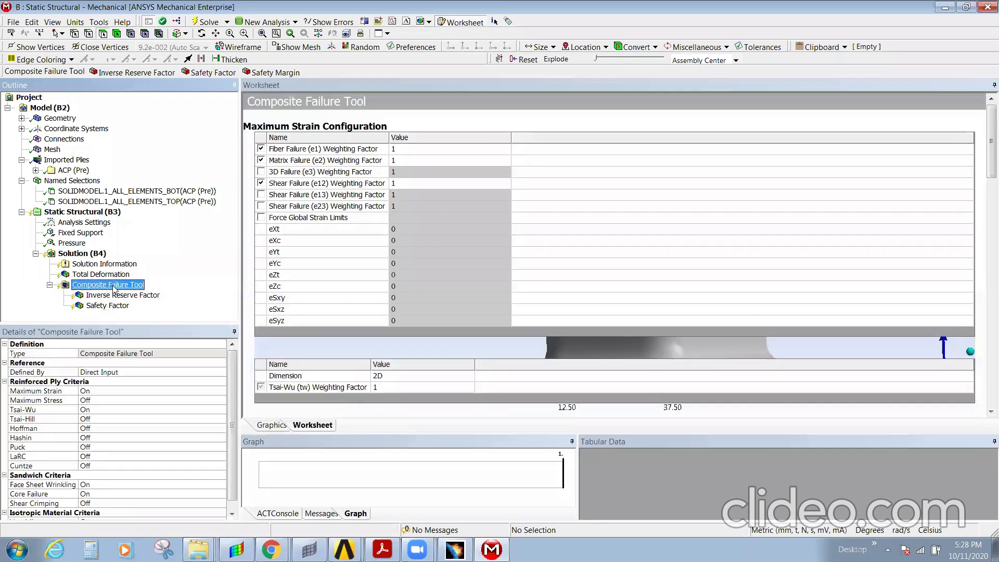
pyautogui.rightClick(114, 288)
pyautogui.moveTo(199, 291)
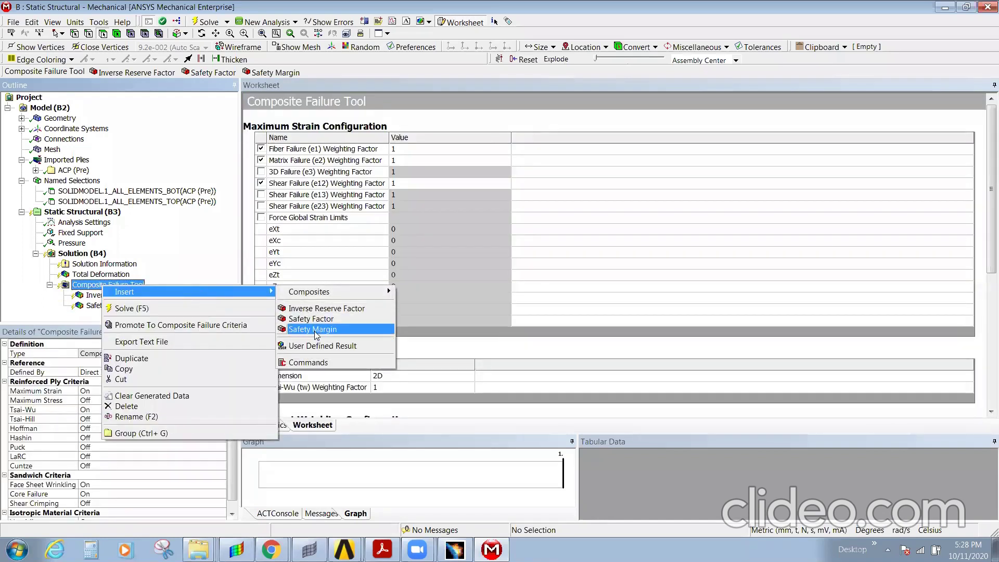
pyautogui.click(314, 331)
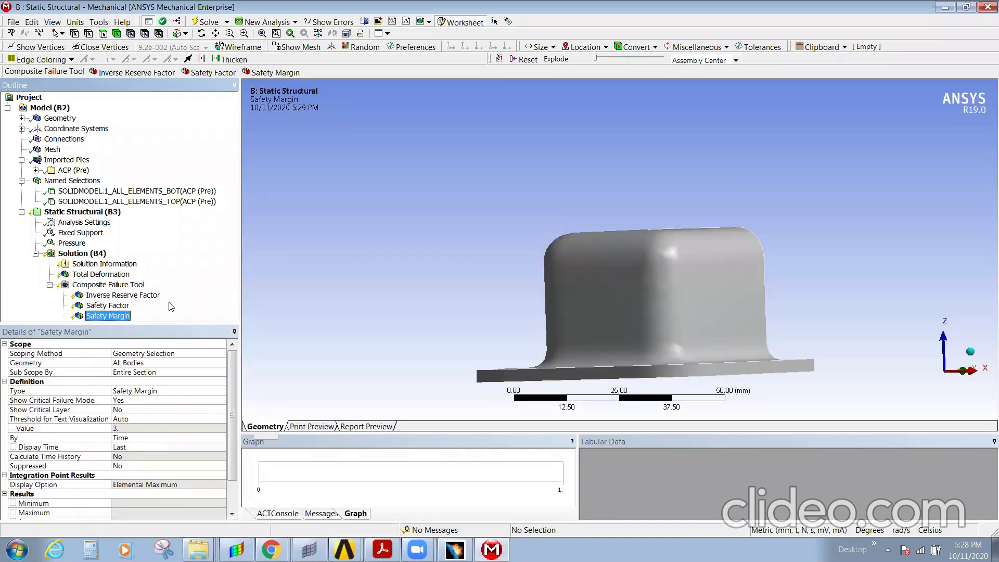
# Add an Equivalent (von-Mises) Stress result to the solution and sub-scope it by Layer instead of by Ply
pyautogui.rightClick(81, 254)
pyautogui.moveTo(156, 257)
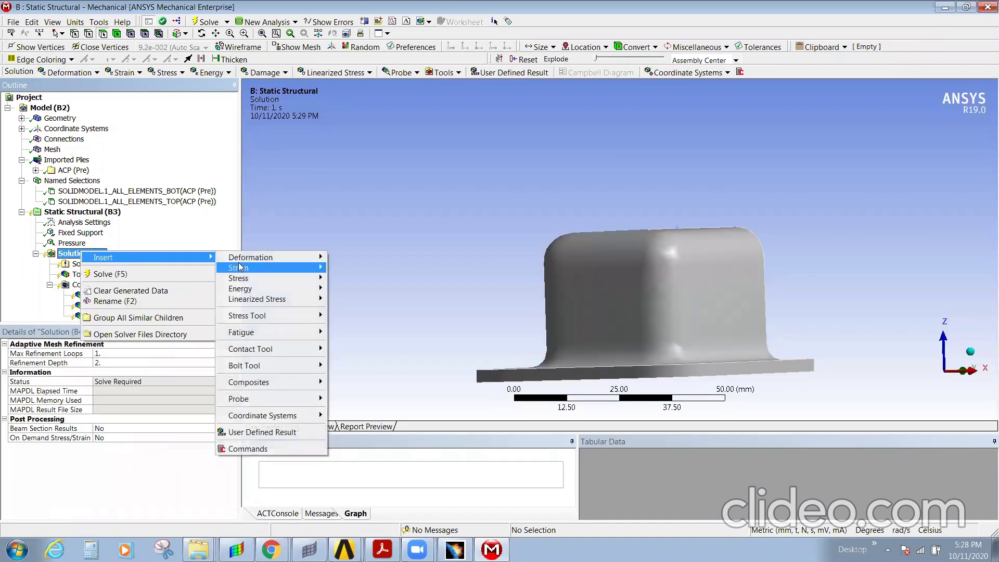
pyautogui.moveTo(242, 277)
pyautogui.click(359, 277)
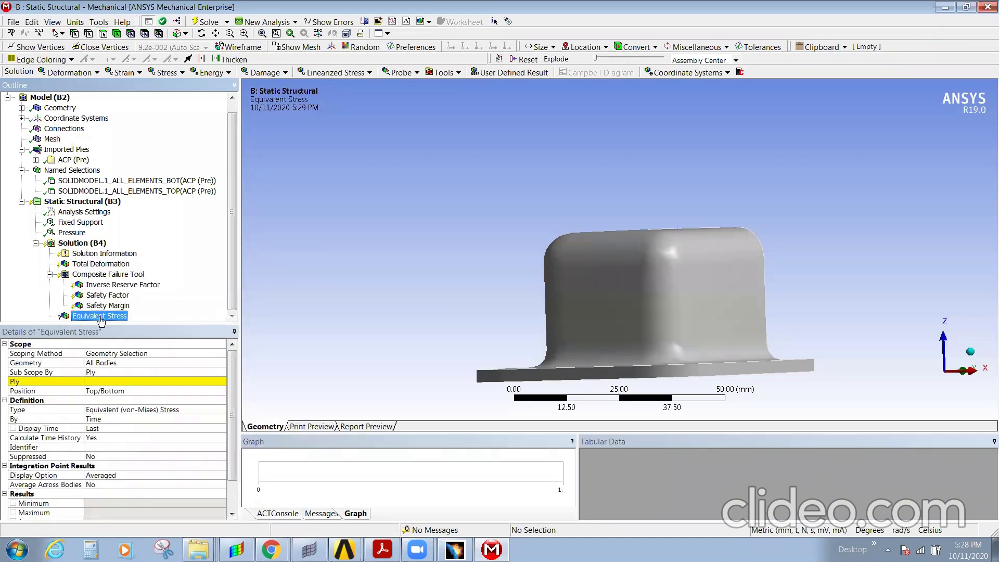
pyautogui.click(120, 378)
pyautogui.click(218, 372)
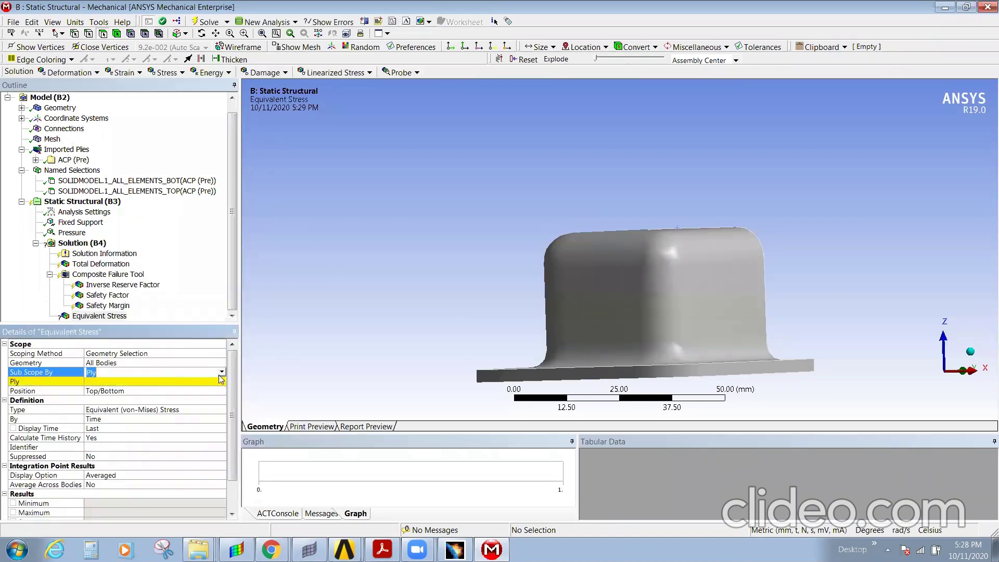
pyautogui.click(220, 372)
pyautogui.click(102, 391)
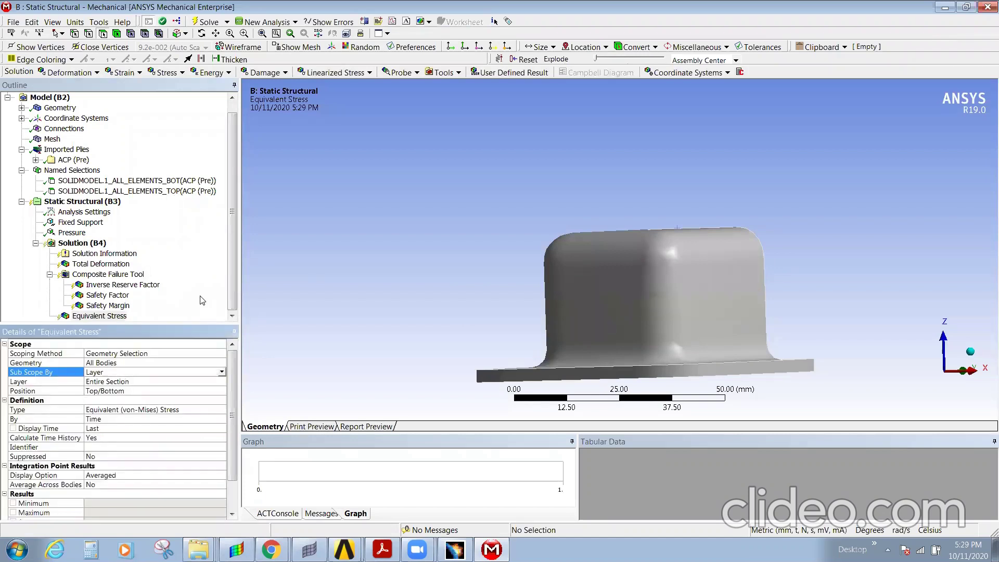
# Solve the static structural analysis with all the defined deformation, failure and stress results
pyautogui.click(79, 244)
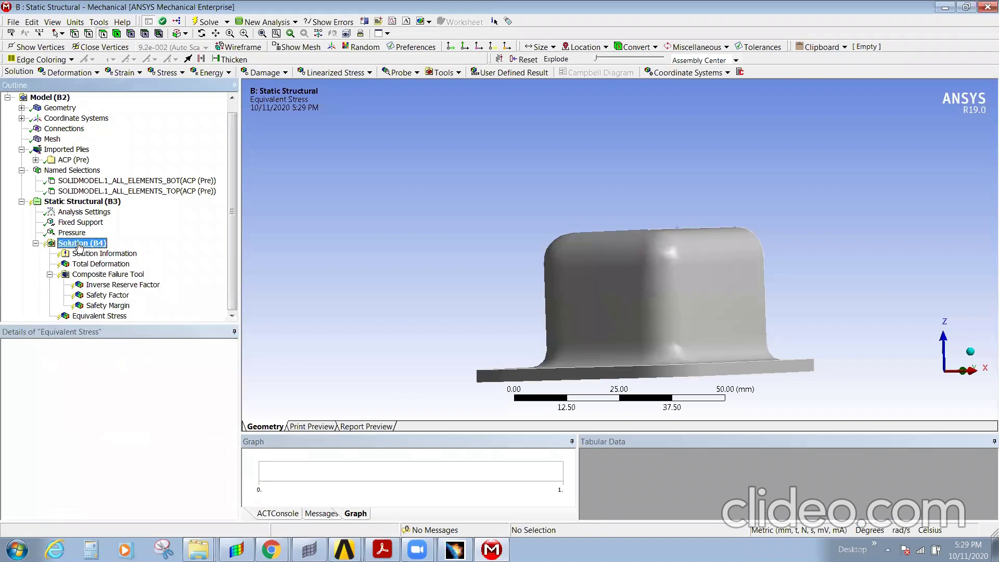
pyautogui.rightClick(79, 245)
pyautogui.click(111, 267)
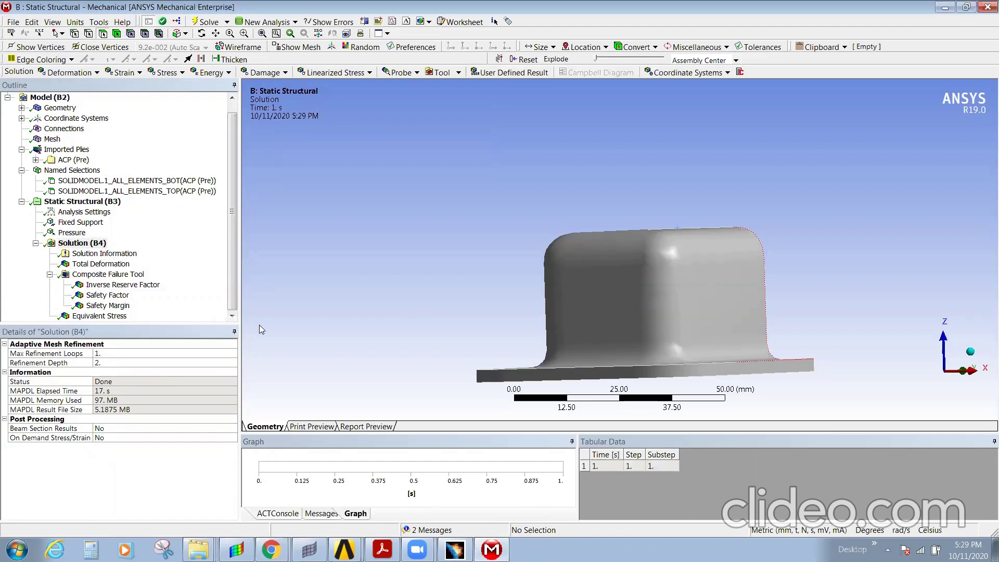
# Display the Total Deformation result, inspect the deformed part from several sides and animate it
pyautogui.click(101, 263)
pyautogui.moveTo(576, 323); pyautogui.dragTo(715, 277)
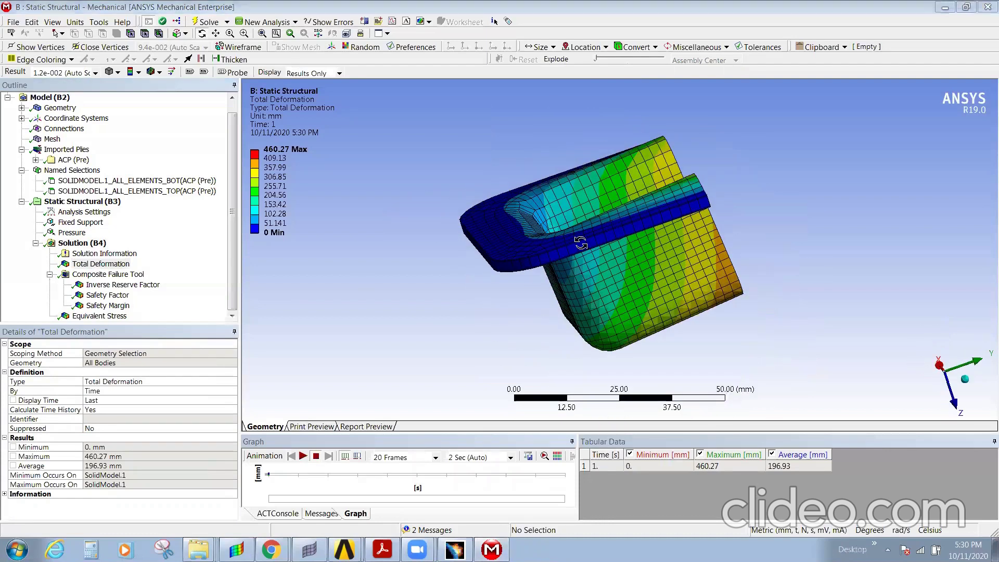
pyautogui.moveTo(585, 287); pyautogui.dragTo(630, 318)
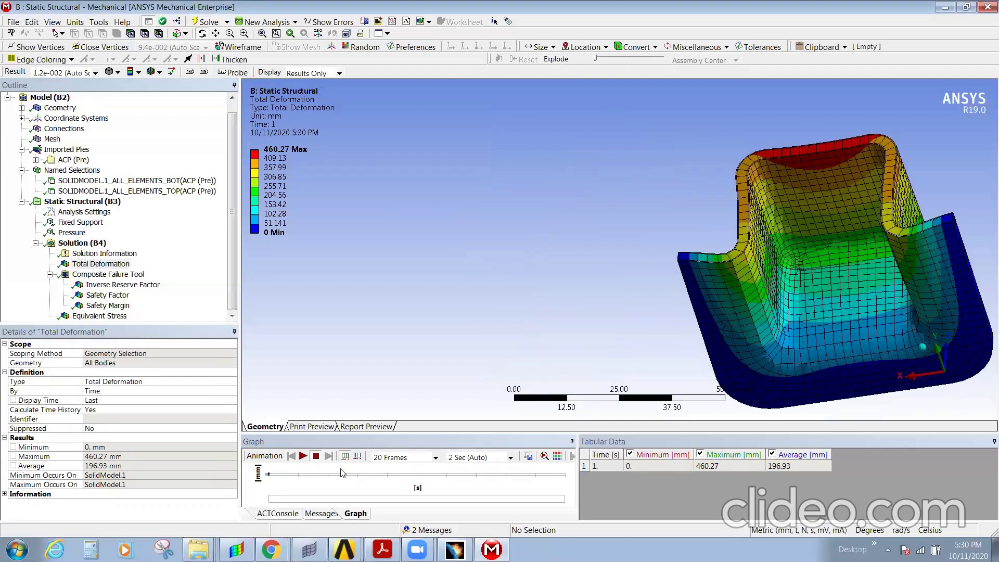
pyautogui.click(302, 455)
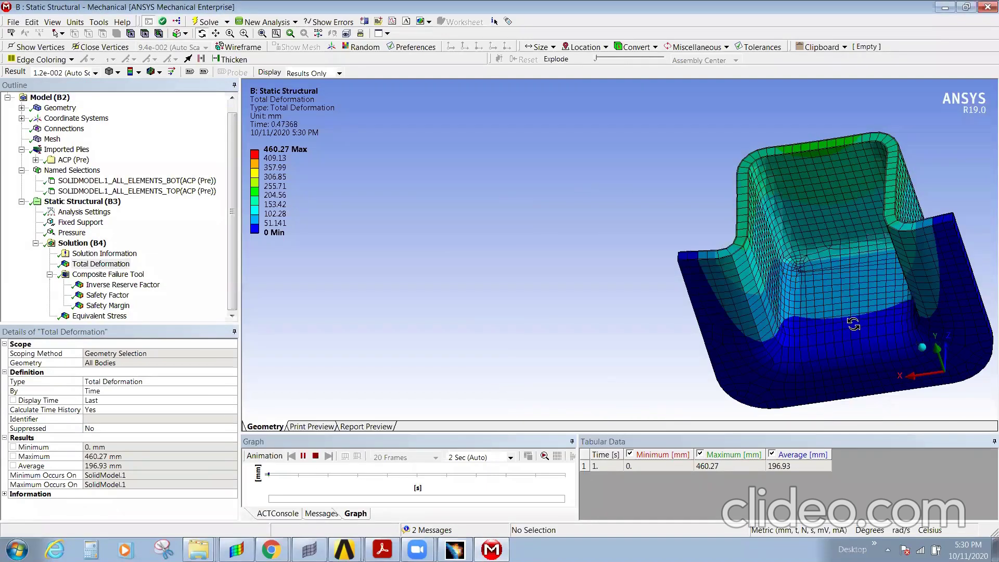
pyautogui.press('KP_1')
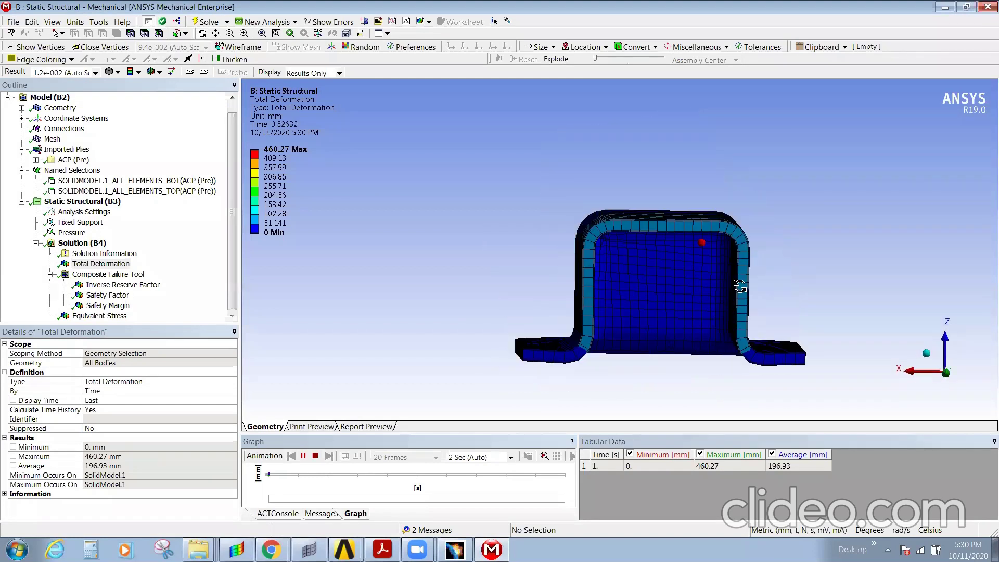